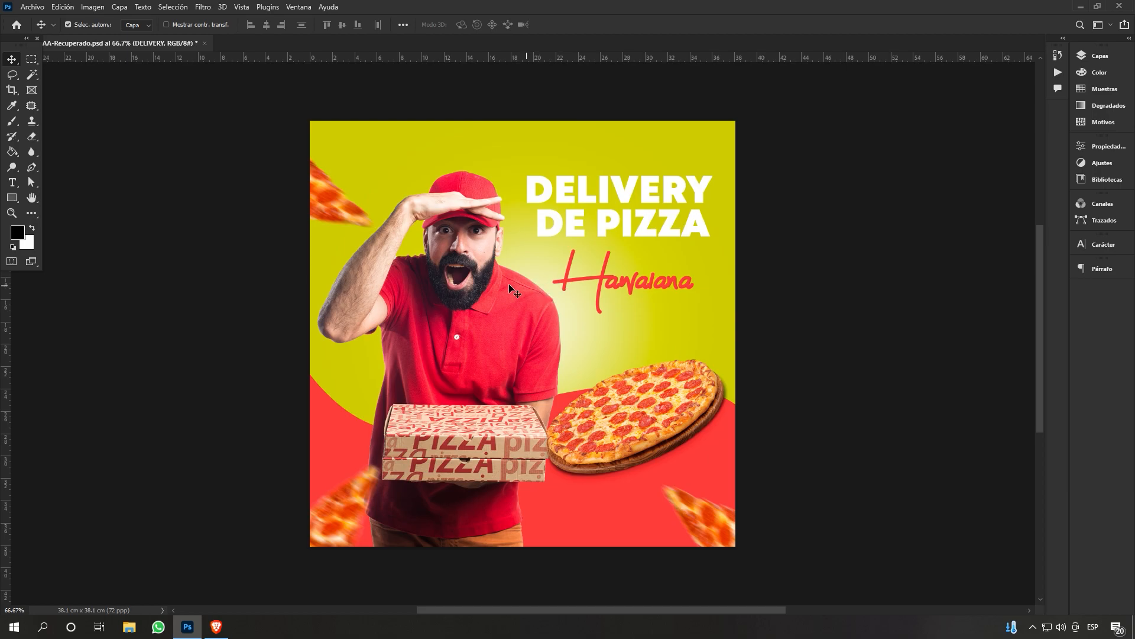
Create a new document named DISEÑO_01 measuring 1080 x 1080 pixels at 72 pixels per inch in RGB colour.
{"action": "left_click", "coordinate": [32, 7]}
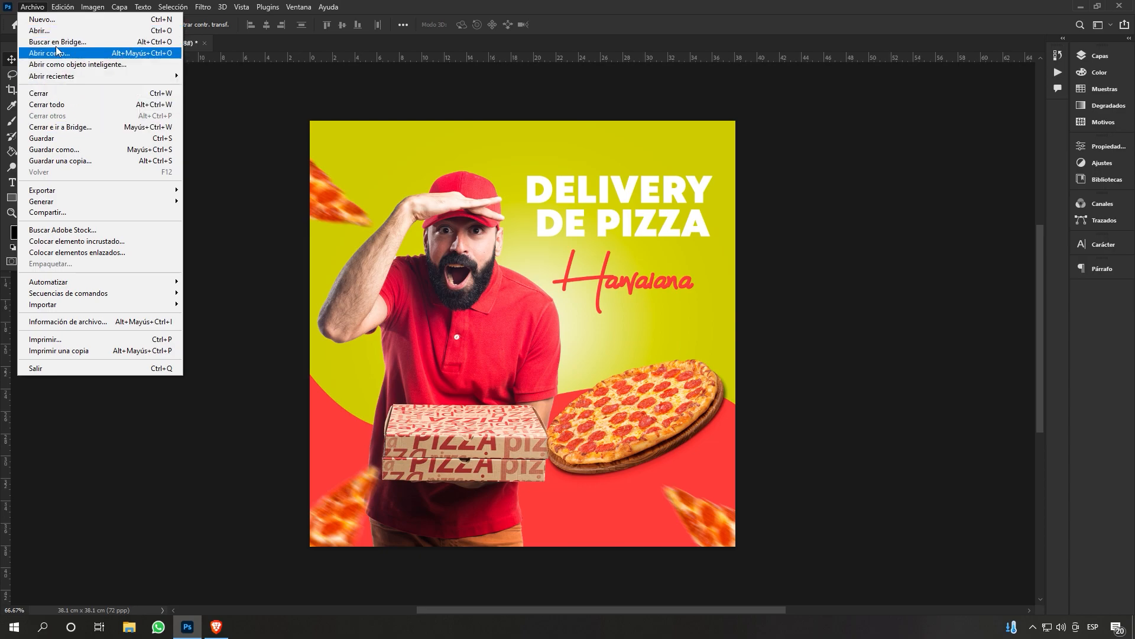
{"action": "left_click", "coordinate": [52, 19]}
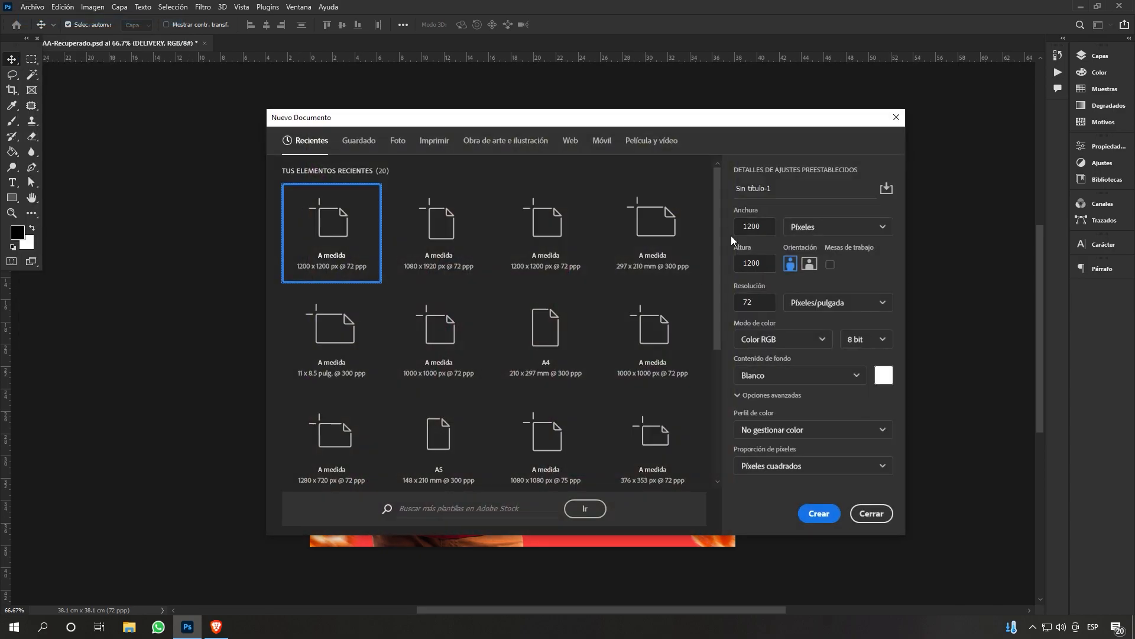
{"action": "left_click", "coordinate": [765, 226]}
{"action": "type", "text": "1080"}
{"action": "key", "text": "Tab"}
{"action": "type", "text": "108"}
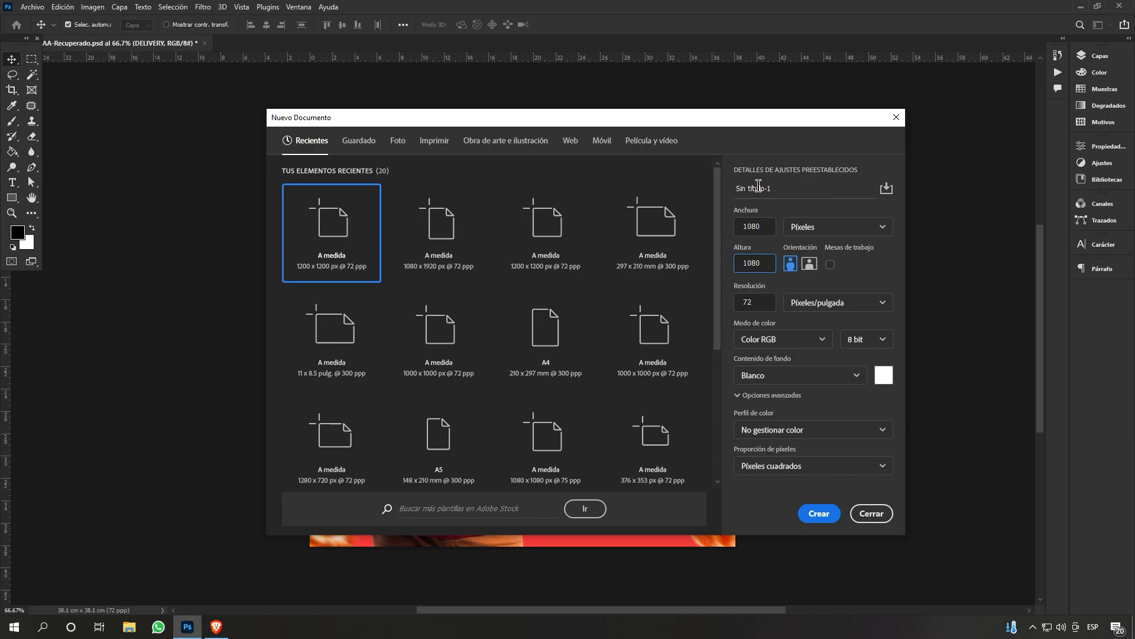
{"action": "left_click_drag", "start_coordinate": [779, 187], "coordinate": [711, 187]}
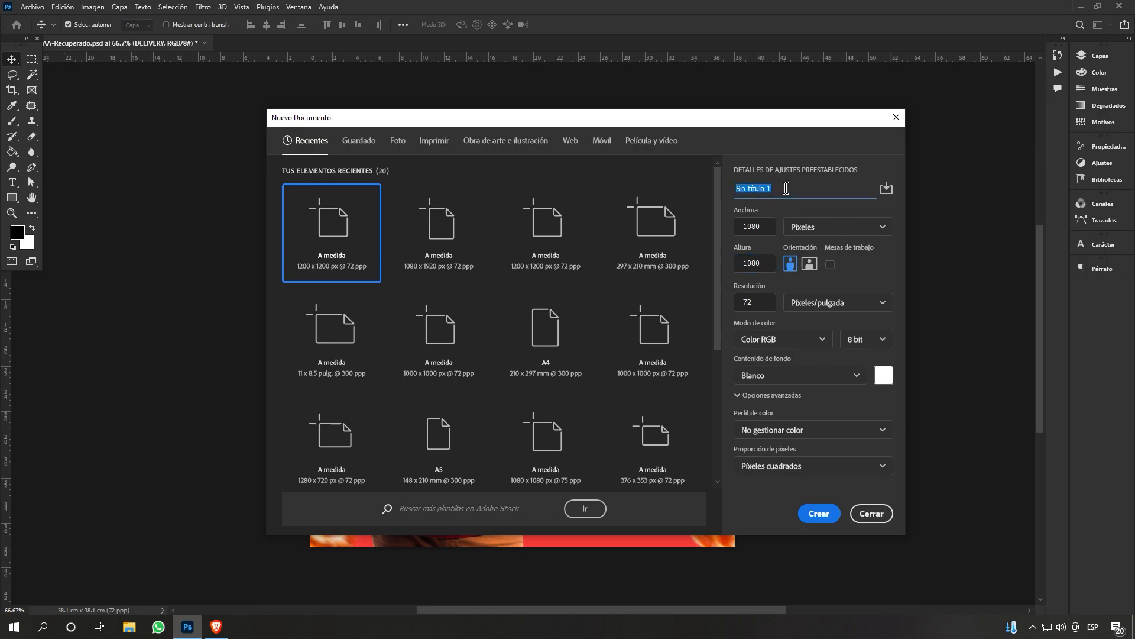
{"action": "type", "text": "DISEÑO_01"}
{"action": "left_click", "coordinate": [819, 513]}
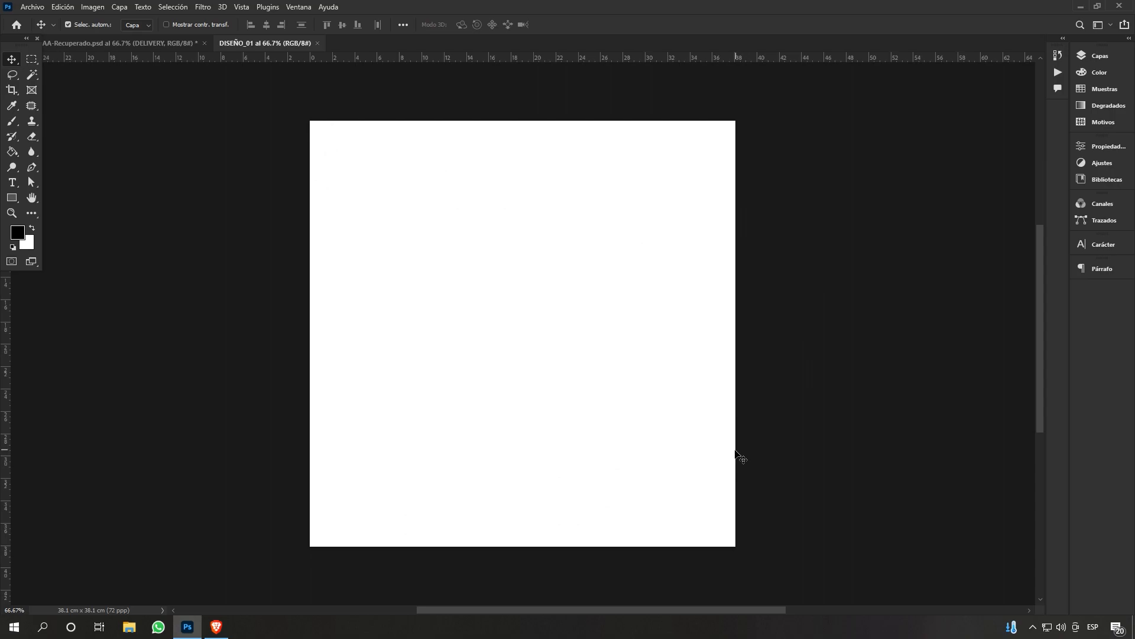
Add a solid colour fill layer in mustard yellow, hex CCCA02, above the background.
{"action": "left_click", "coordinate": [1115, 61]}
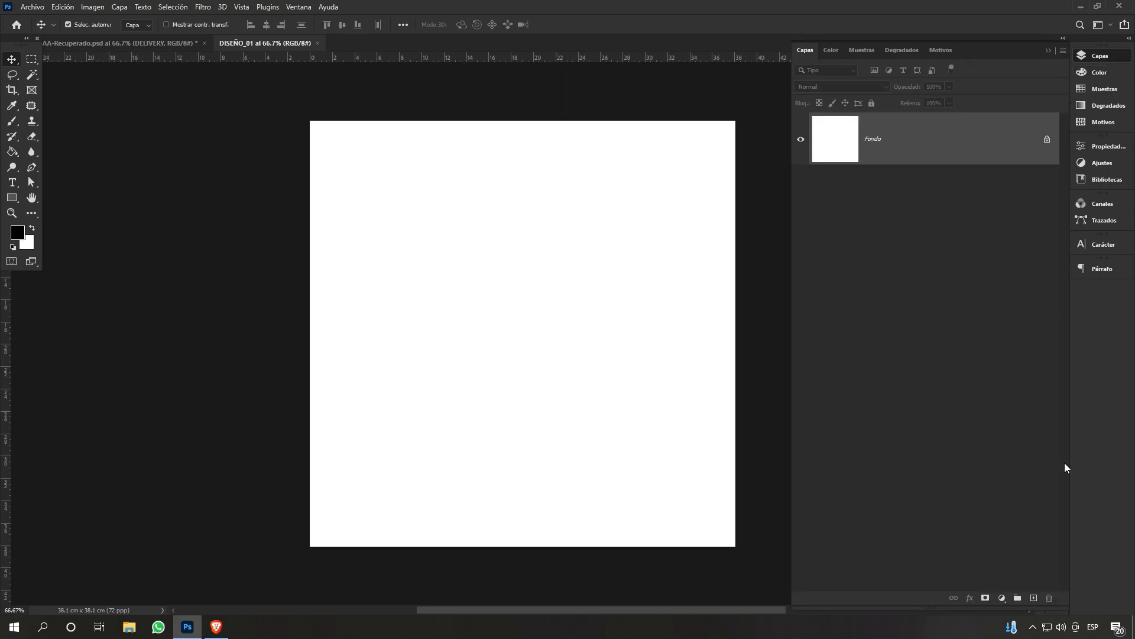
{"action": "left_click", "coordinate": [1003, 599]}
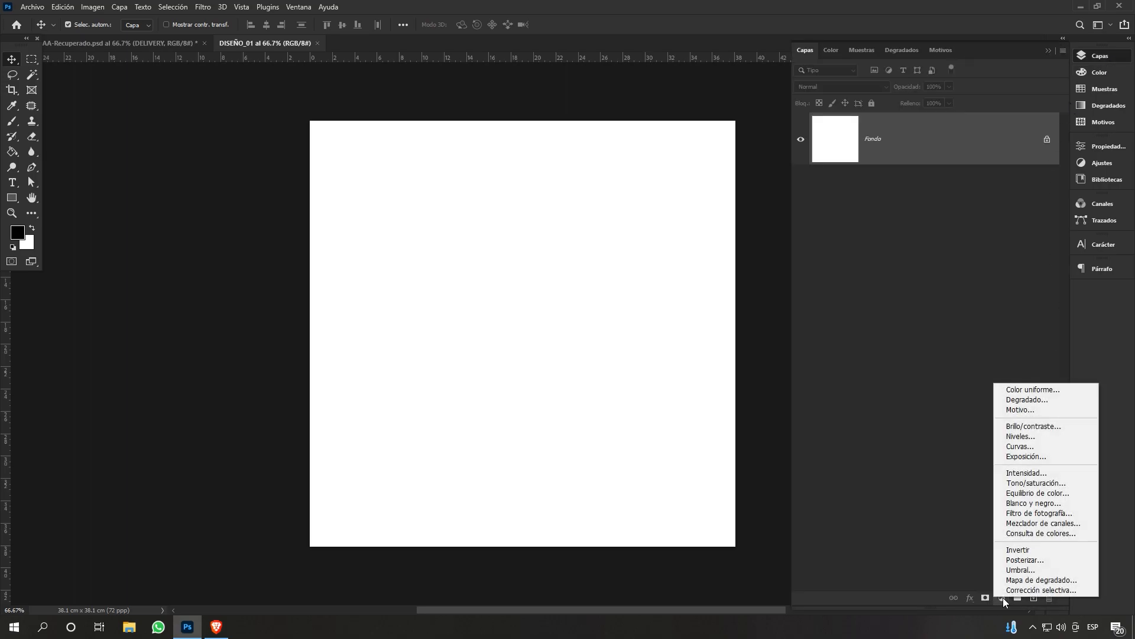
{"action": "left_click", "coordinate": [1030, 389]}
{"action": "left_click_drag", "start_coordinate": [794, 343], "coordinate": [505, 204]}
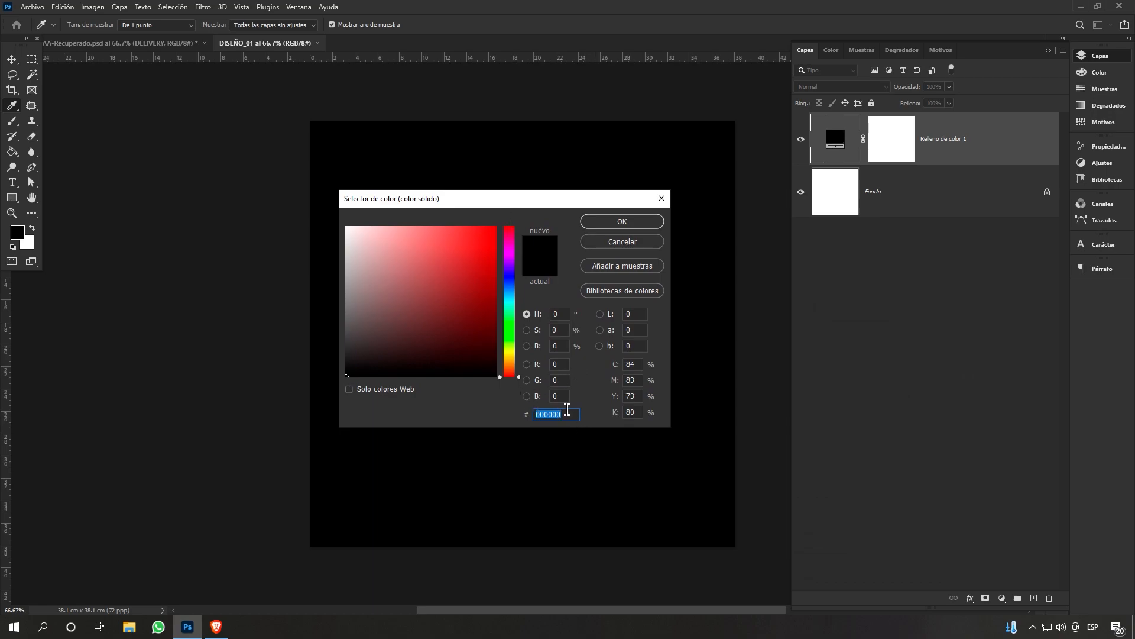
{"action": "type", "text": "CCC"}
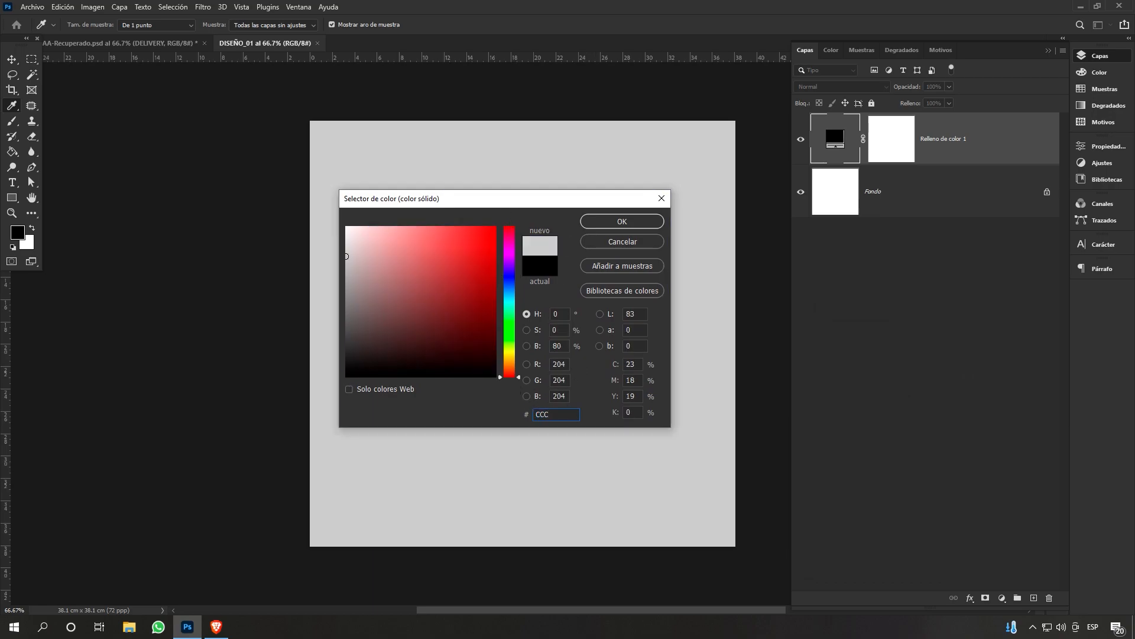
{"action": "type", "text": "A02"}
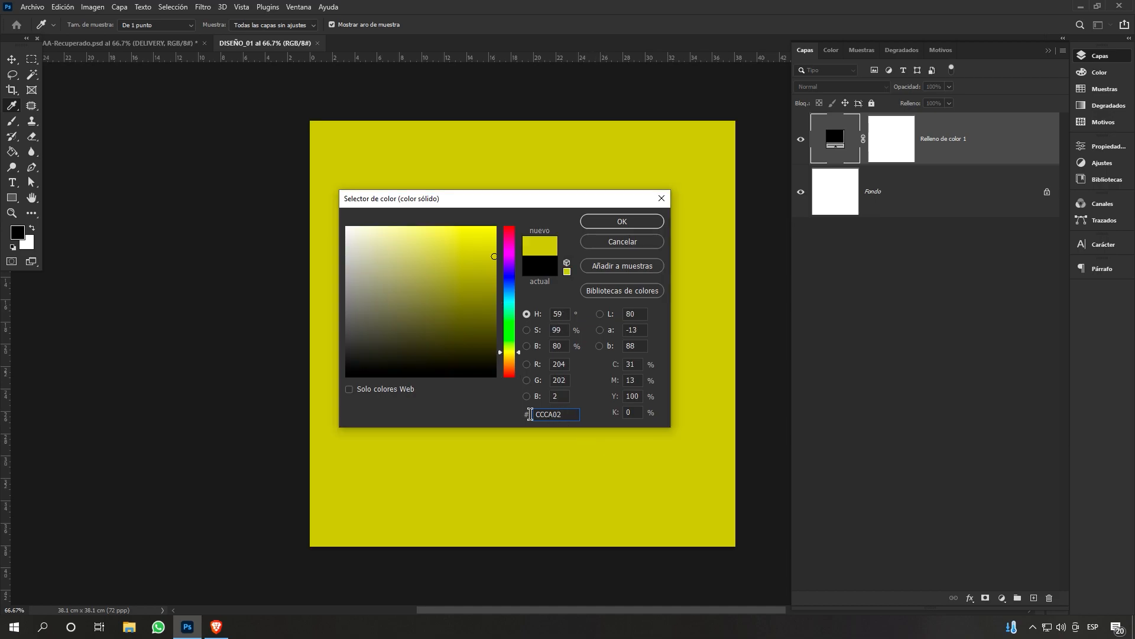
{"action": "left_click", "coordinate": [620, 227]}
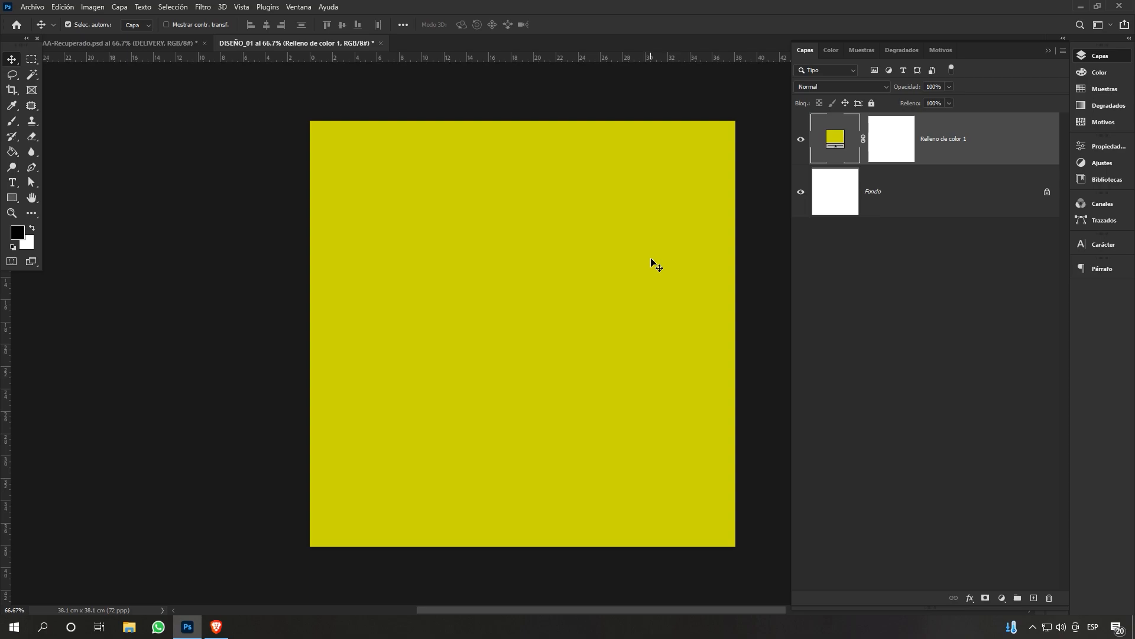
Create a layer group named FONDO, put the yellow fill layer inside it and collapse the group.
{"action": "left_click", "coordinate": [1016, 597]}
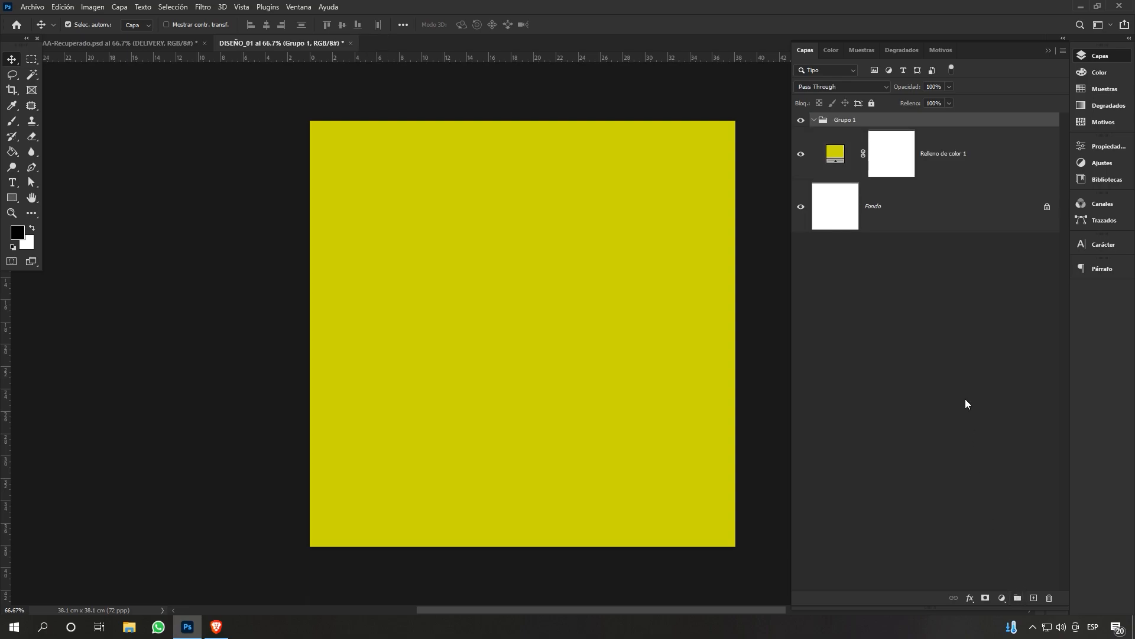
{"action": "double_click", "coordinate": [848, 120]}
{"action": "type", "text": "FONDO"}
{"action": "key", "text": "Return"}
{"action": "left_click", "coordinate": [939, 144]}
{"action": "mouse_move", "coordinate": [942, 143]}
{"action": "left_mouse_down"}
{"action": "mouse_move", "coordinate": [942, 110]}
{"action": "mouse_move", "coordinate": [943, 122]}
{"action": "left_mouse_up"}
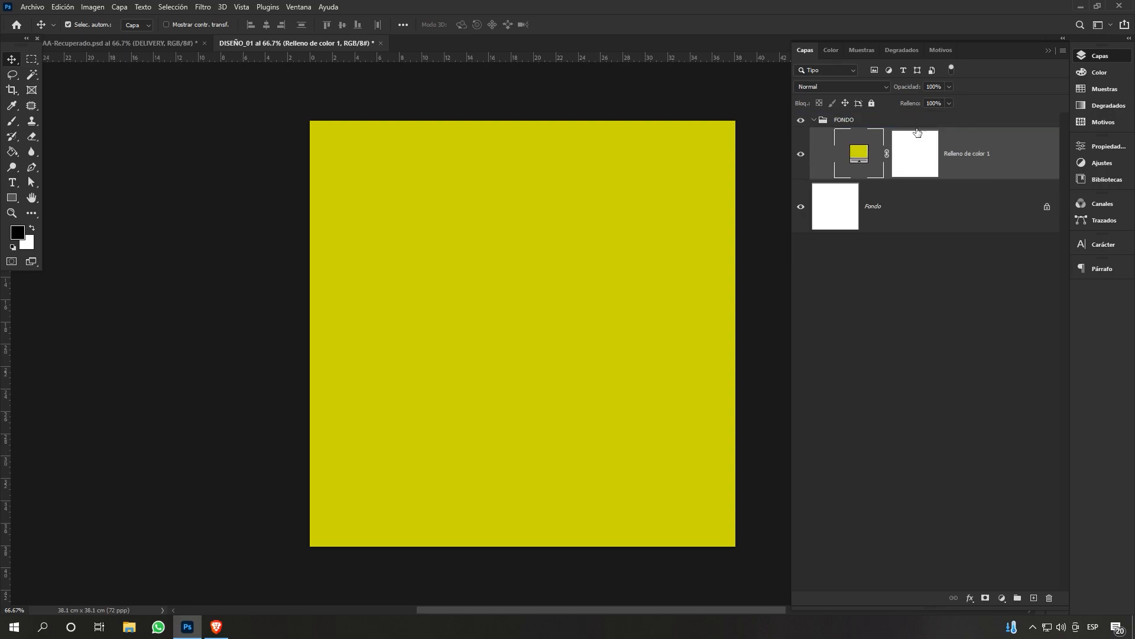
{"action": "left_click", "coordinate": [815, 121]}
{"action": "left_click", "coordinate": [815, 121]}
{"action": "left_click", "coordinate": [815, 120]}
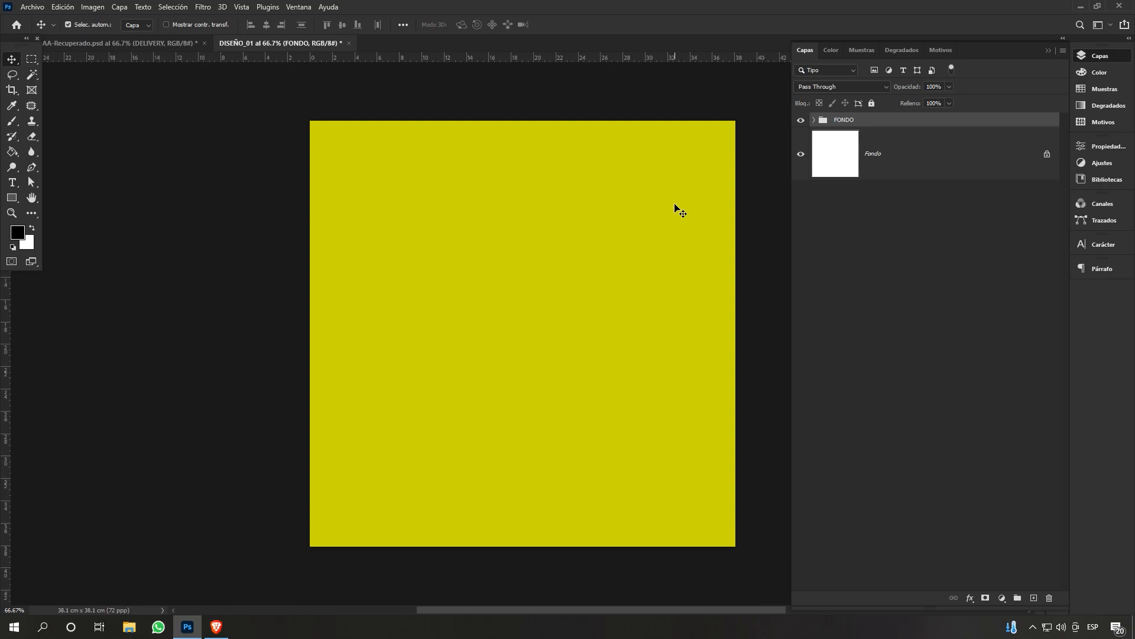
Place the image pizza-delivery-man-showing-something from the DISEÑO YOUTUBE folder as an embedded element at its default size.
{"action": "left_click", "coordinate": [33, 7]}
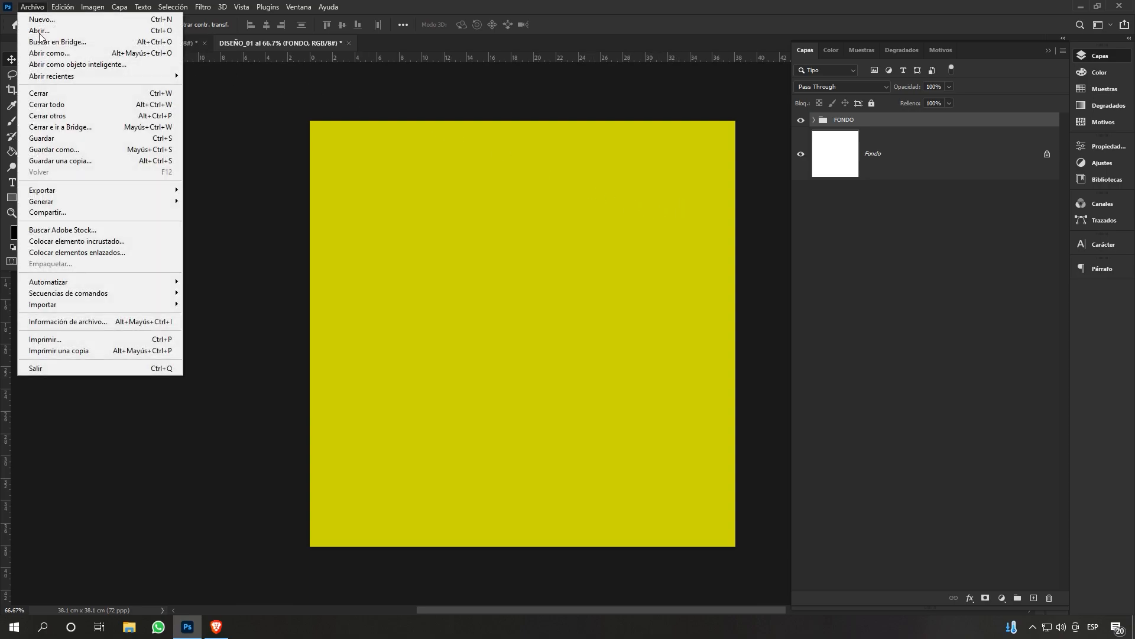
{"action": "left_click", "coordinate": [103, 241]}
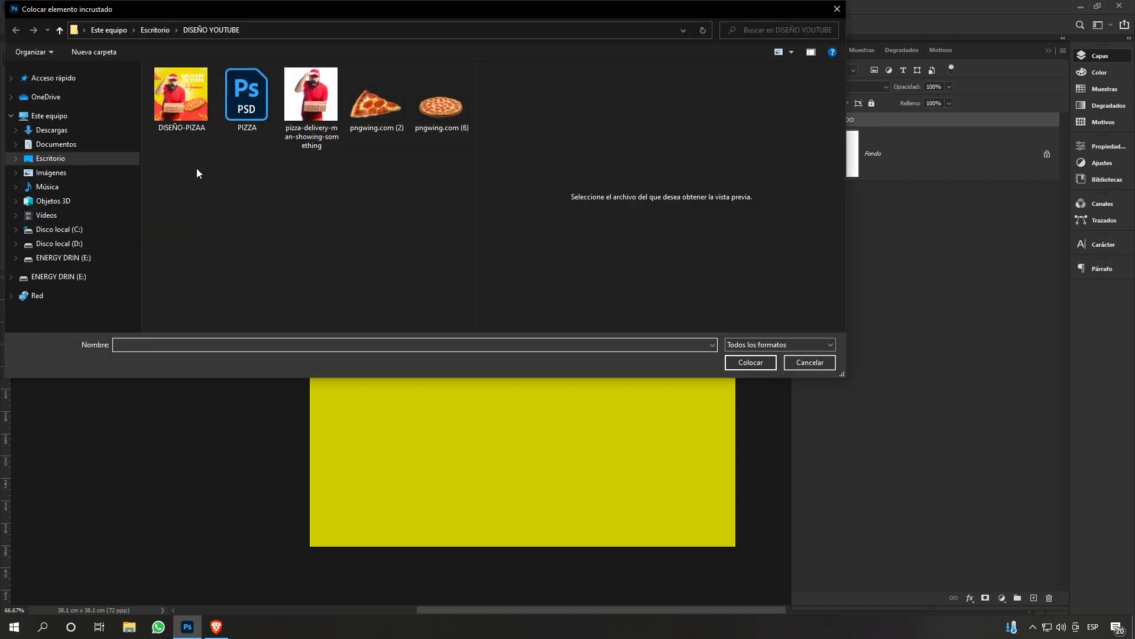
{"action": "left_click", "coordinate": [188, 110]}
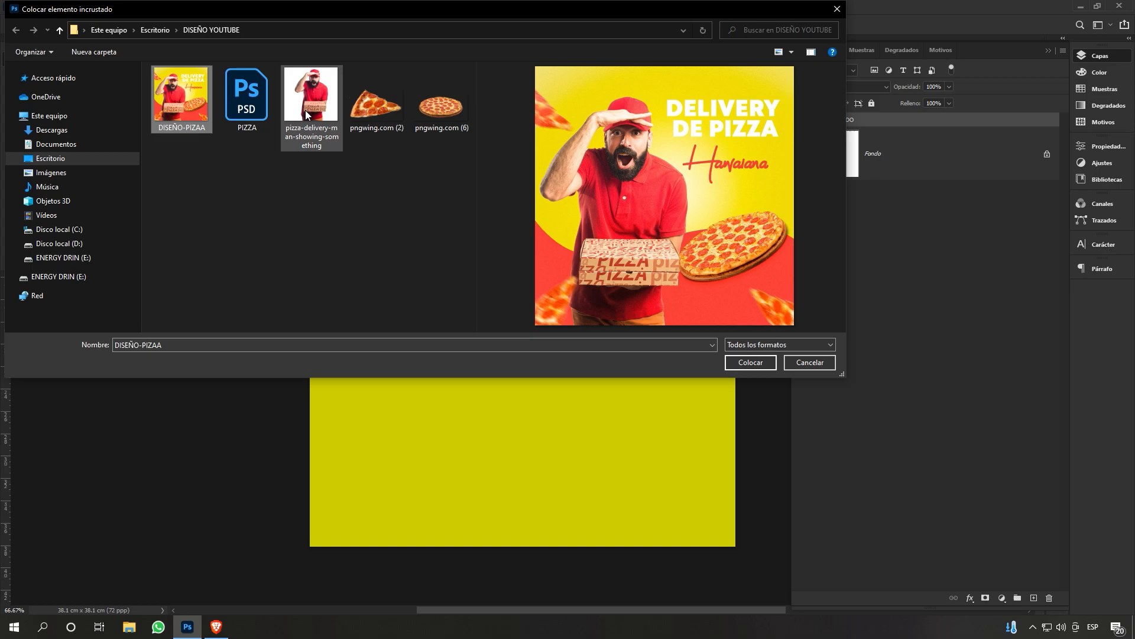
{"action": "left_click", "coordinate": [438, 114]}
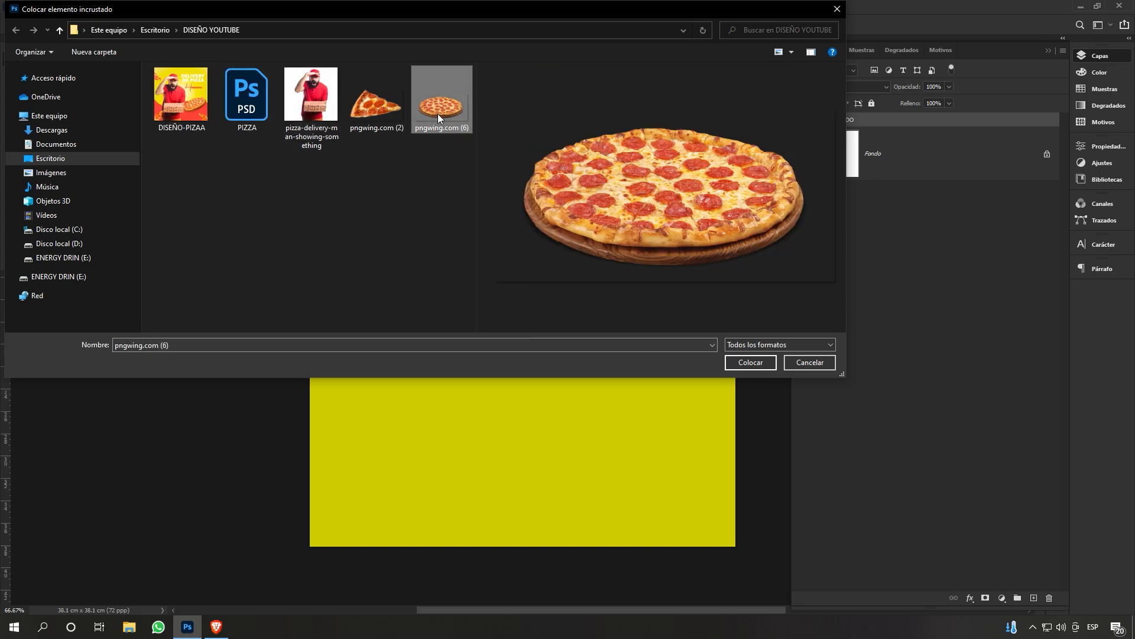
{"action": "left_click", "coordinate": [389, 114]}
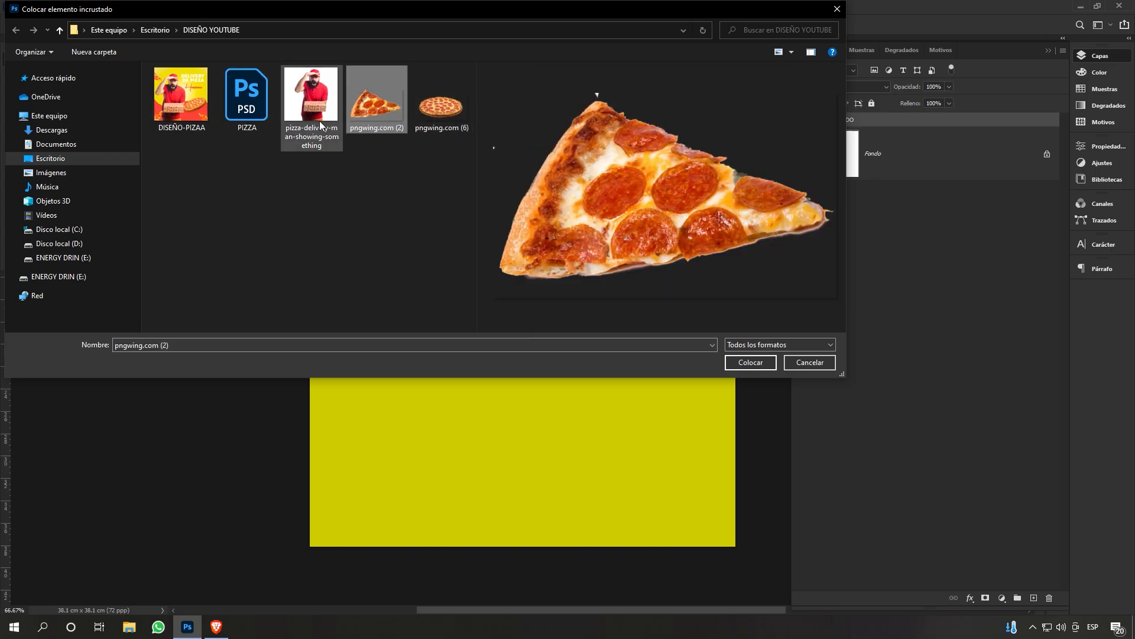
{"action": "left_click", "coordinate": [332, 117]}
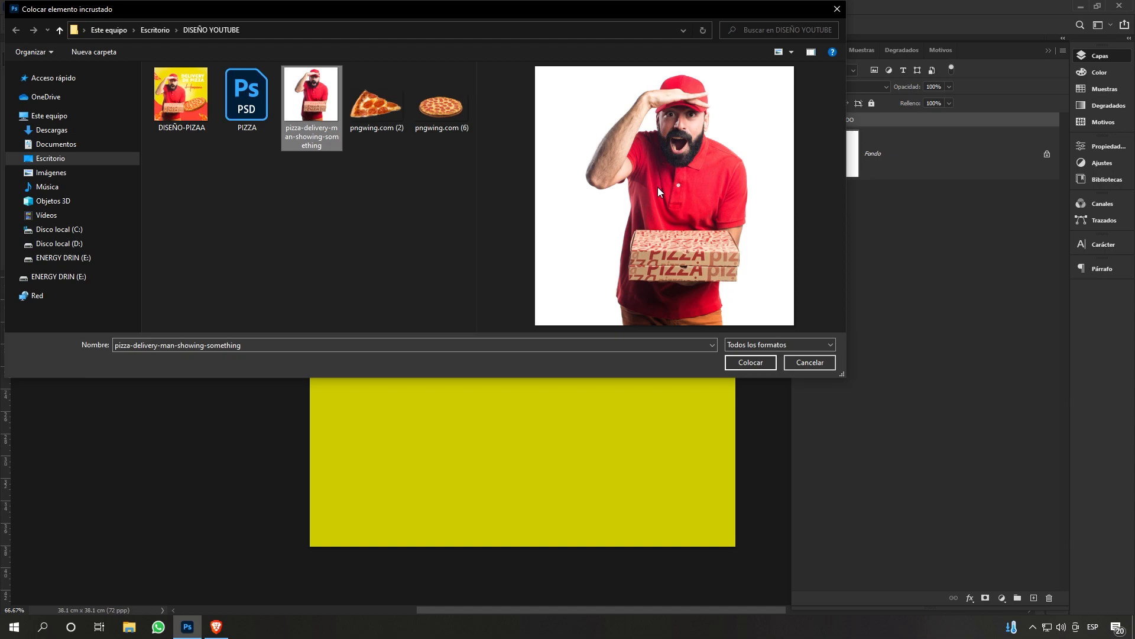
{"action": "left_click", "coordinate": [257, 111]}
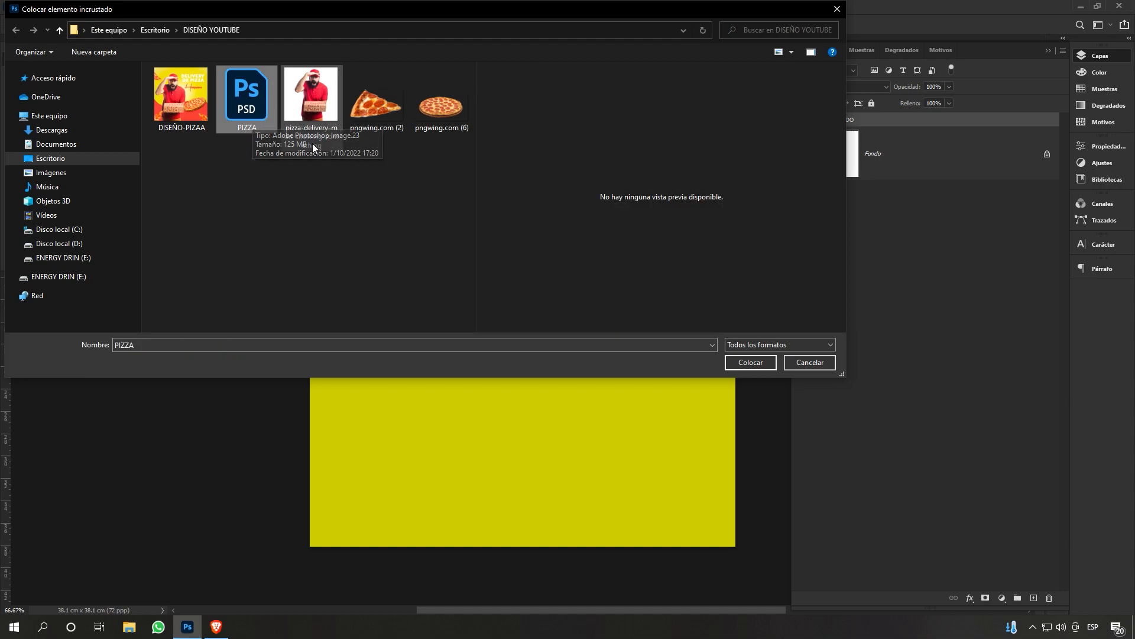
{"action": "left_click", "coordinate": [309, 106]}
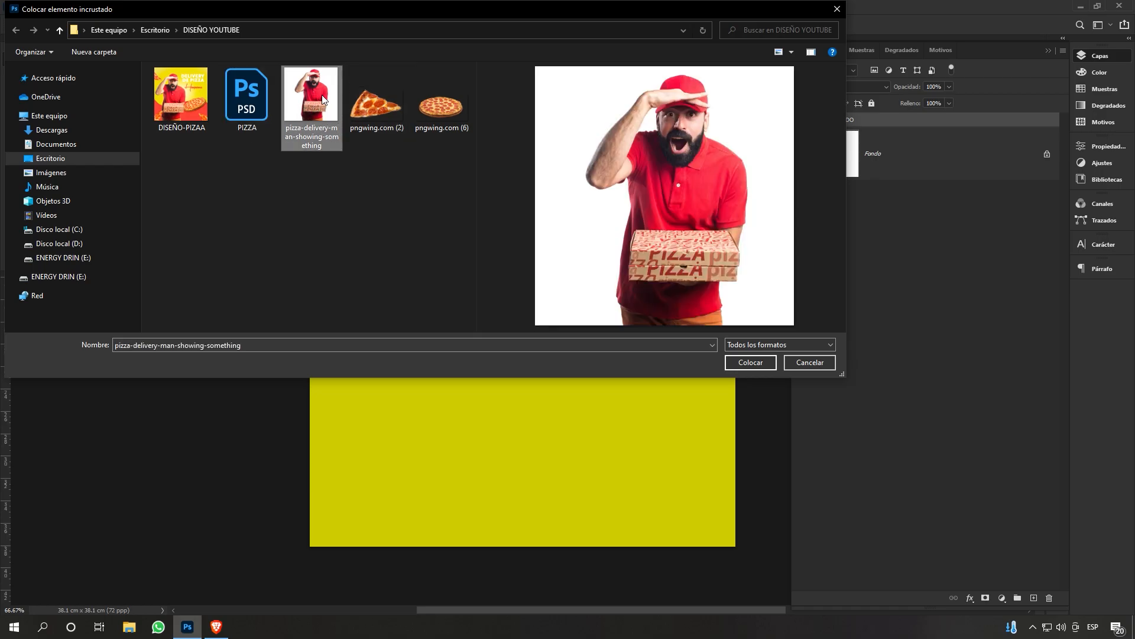
{"action": "left_click", "coordinate": [747, 363]}
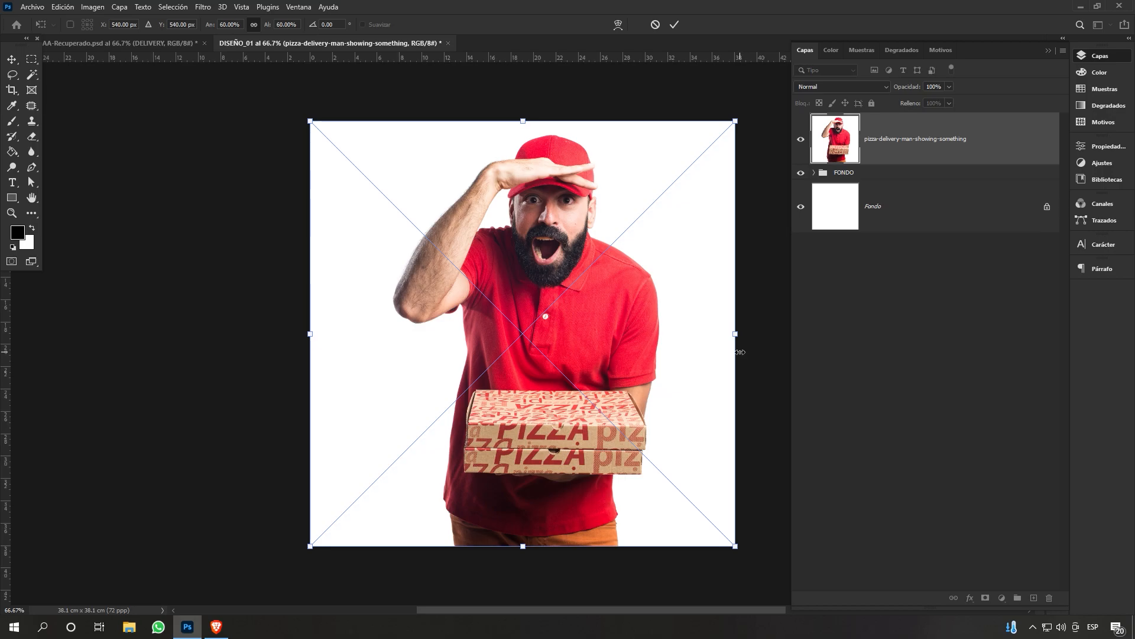
{"action": "left_click", "coordinate": [675, 25]}
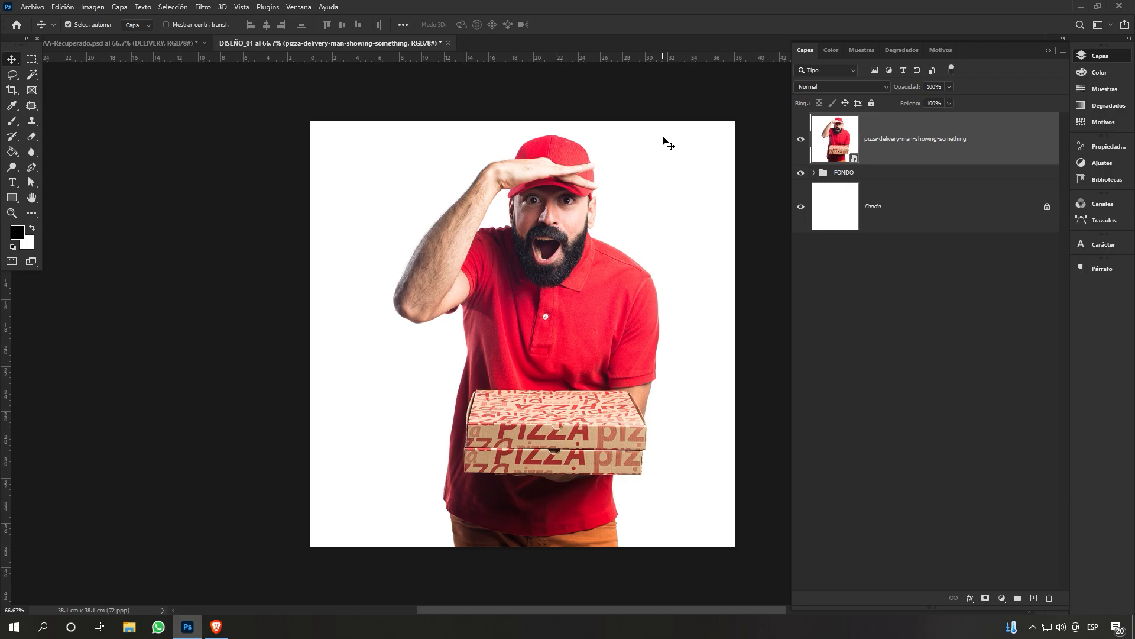
Select the delivery man with Select Subject and rasterize his smart object layer so it can be erased.
{"action": "left_click", "coordinate": [32, 76]}
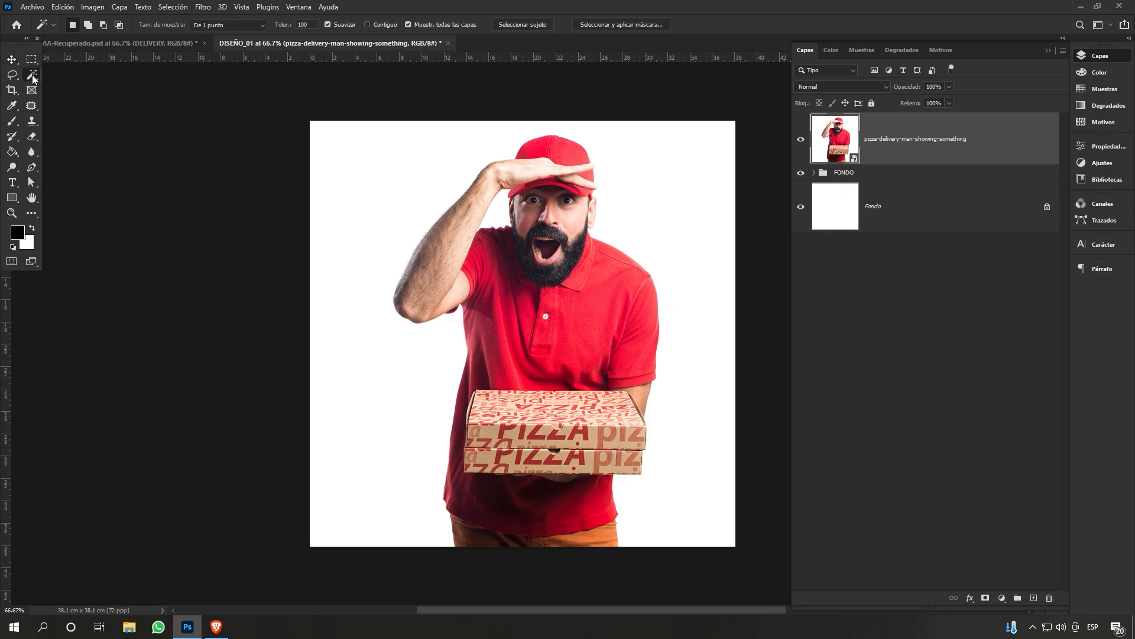
{"action": "left_click", "coordinate": [529, 26]}
{"action": "left_click", "coordinate": [36, 139]}
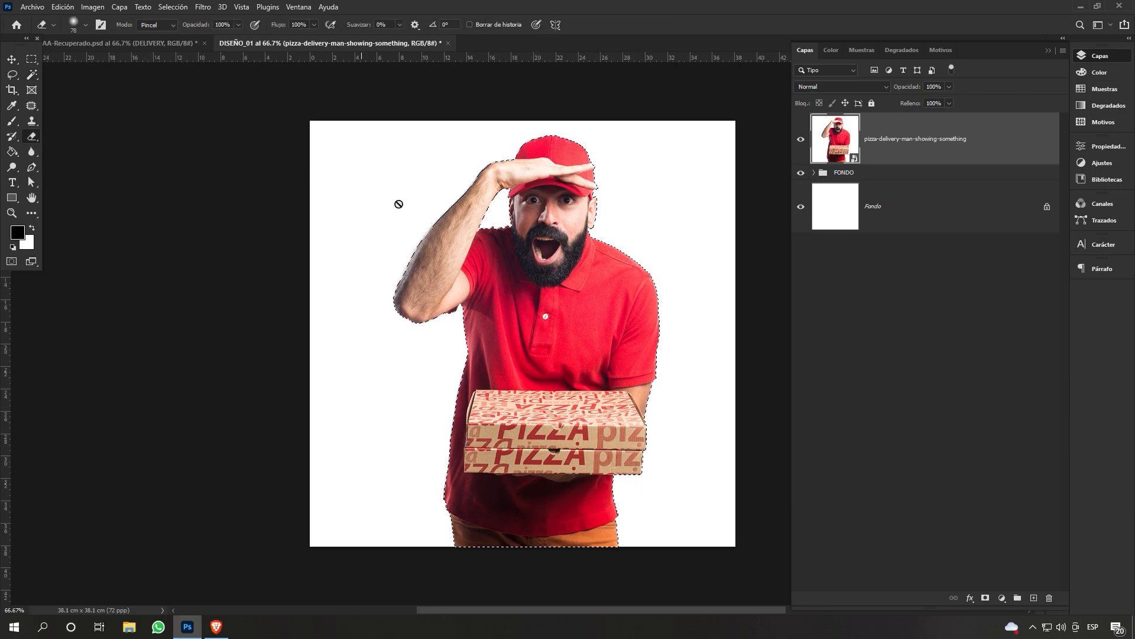
{"action": "left_click", "coordinate": [451, 255]}
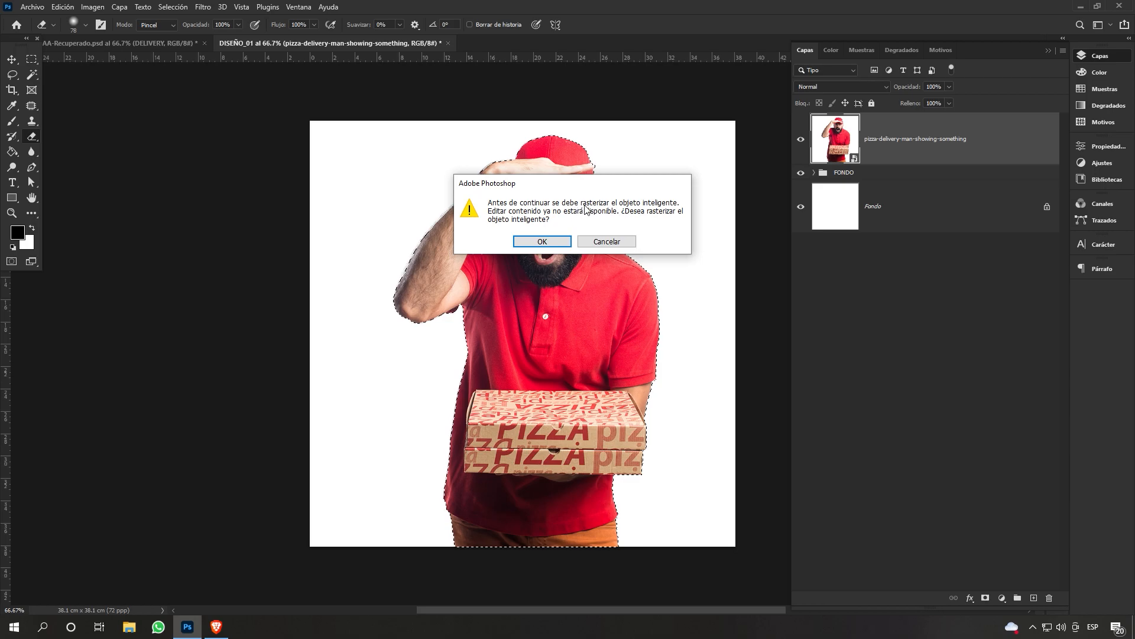
{"action": "left_click", "coordinate": [548, 243]}
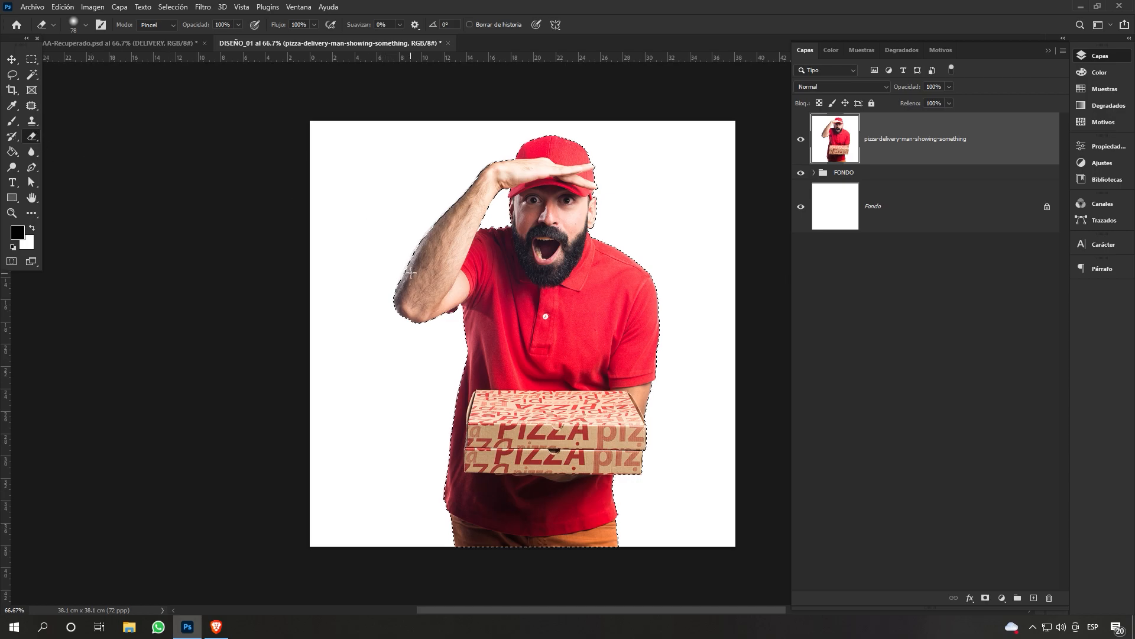
Invert the selection and erase all the white background around the delivery man with an enlarged eraser.
{"action": "mouse_move", "coordinate": [390, 272]}
{"action": "left_mouse_down"}
{"action": "mouse_move", "coordinate": [427, 284]}
{"action": "mouse_move", "coordinate": [391, 309]}
{"action": "mouse_move", "coordinate": [442, 309]}
{"action": "mouse_move", "coordinate": [461, 295]}
{"action": "mouse_move", "coordinate": [438, 267]}
{"action": "mouse_move", "coordinate": [474, 289]}
{"action": "left_mouse_up"}
{"action": "left_click", "coordinate": [175, 9]}
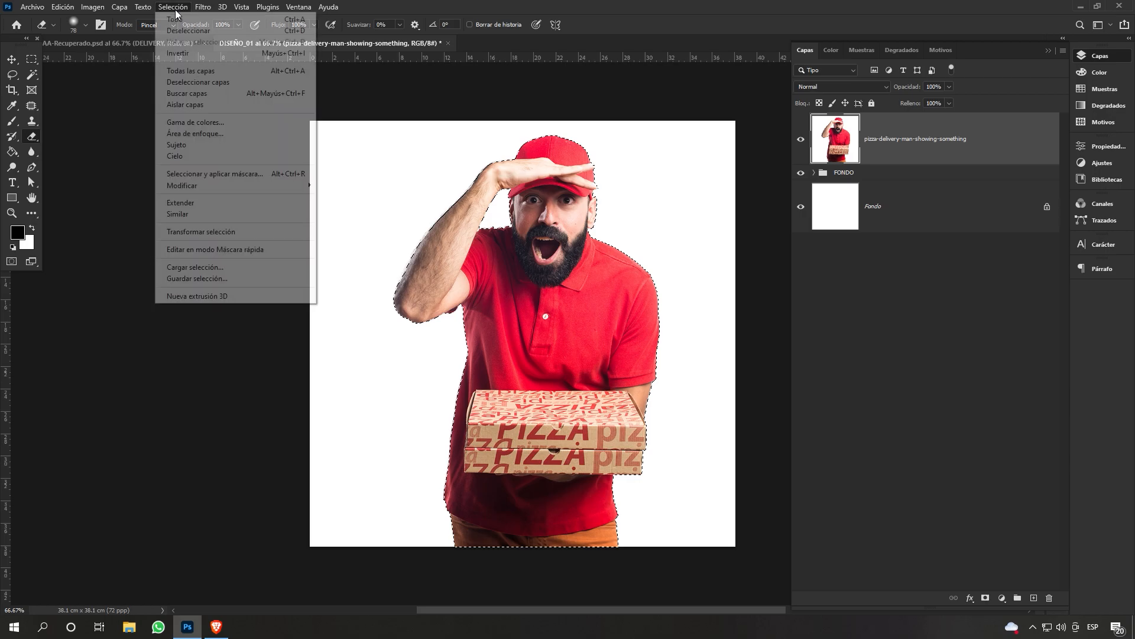
{"action": "left_click", "coordinate": [183, 56]}
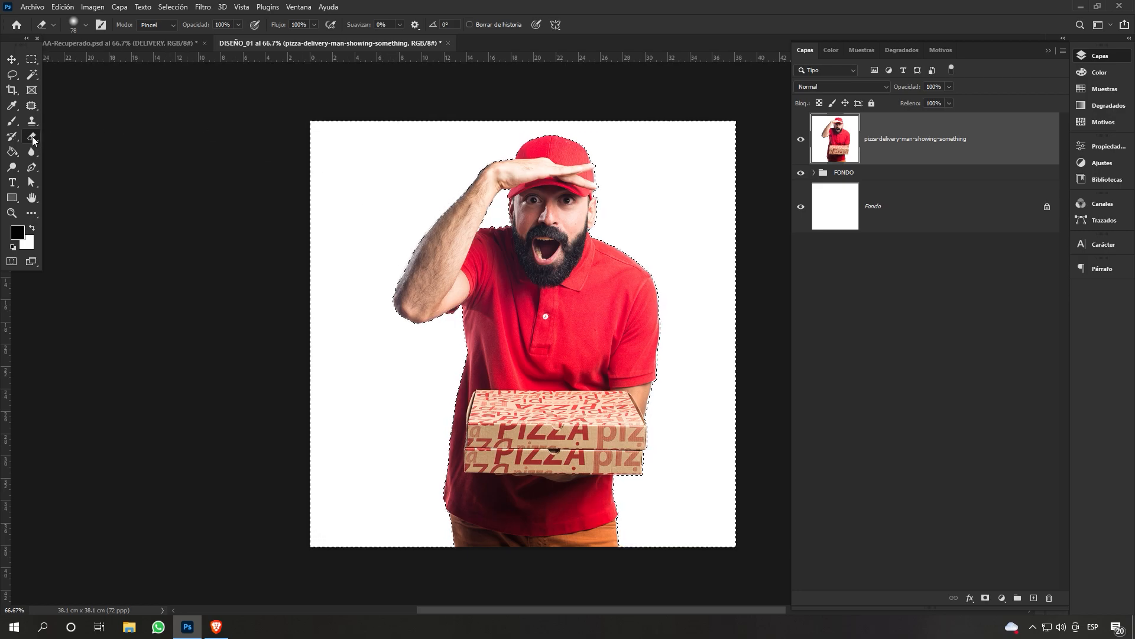
{"action": "right_click", "coordinate": [421, 200], "text": "alt"}
{"action": "mouse_move", "coordinate": [422, 204]}
{"action": "left_mouse_down"}
{"action": "mouse_move", "coordinate": [460, 204]}
{"action": "mouse_move", "coordinate": [328, 212]}
{"action": "mouse_move", "coordinate": [284, 155]}
{"action": "mouse_move", "coordinate": [509, 127]}
{"action": "mouse_move", "coordinate": [776, 144]}
{"action": "mouse_move", "coordinate": [627, 209]}
{"action": "mouse_move", "coordinate": [706, 275]}
{"action": "mouse_move", "coordinate": [289, 253]}
{"action": "mouse_move", "coordinate": [286, 317]}
{"action": "mouse_move", "coordinate": [727, 393]}
{"action": "mouse_move", "coordinate": [749, 421]}
{"action": "mouse_move", "coordinate": [734, 467]}
{"action": "mouse_move", "coordinate": [747, 499]}
{"action": "mouse_move", "coordinate": [619, 518]}
{"action": "mouse_move", "coordinate": [236, 532]}
{"action": "left_mouse_up"}
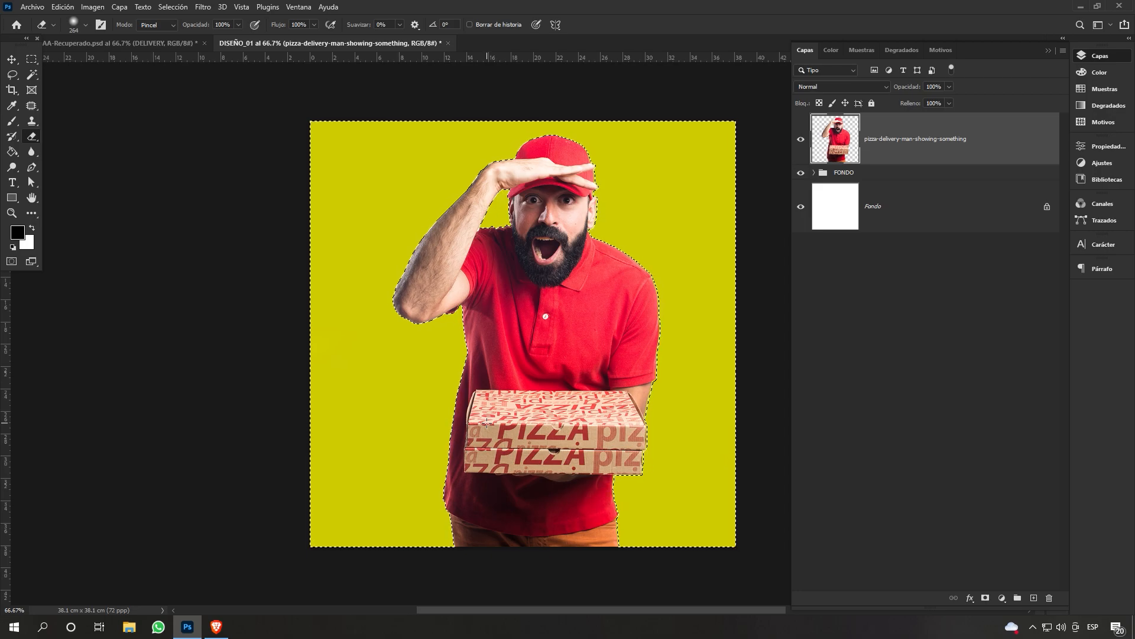
{"action": "key", "text": "ctrl+d"}
{"action": "left_click", "coordinate": [11, 59]}
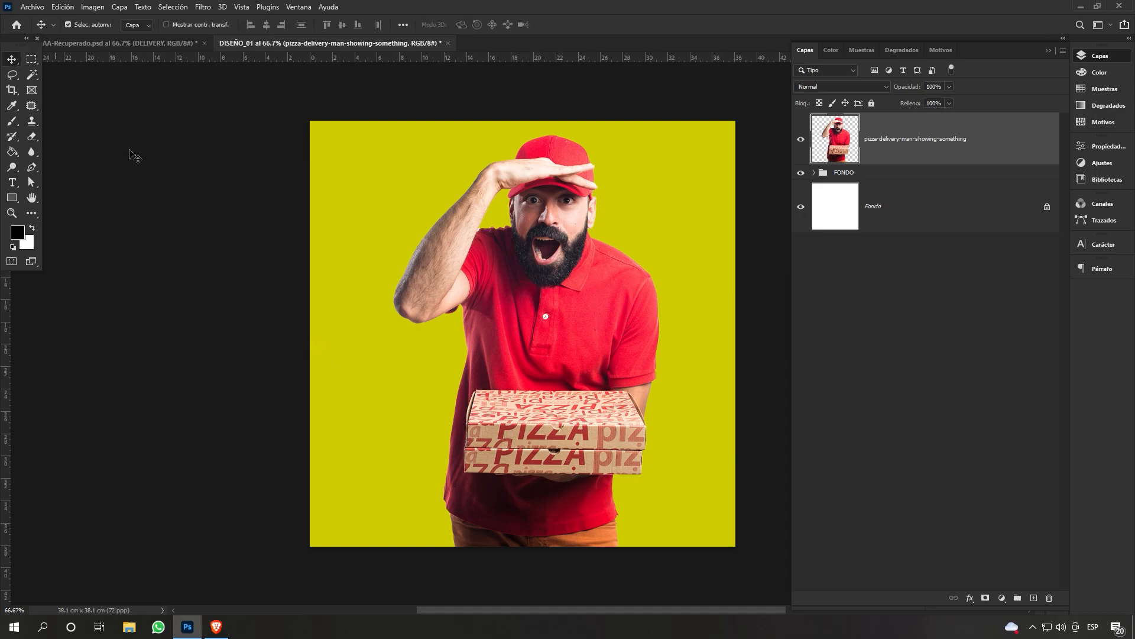
Convert the cut-out man to a smart object, and scale him down slightly at the left side of the canvas, resting on its lower edge.
{"action": "right_click", "coordinate": [876, 158]}
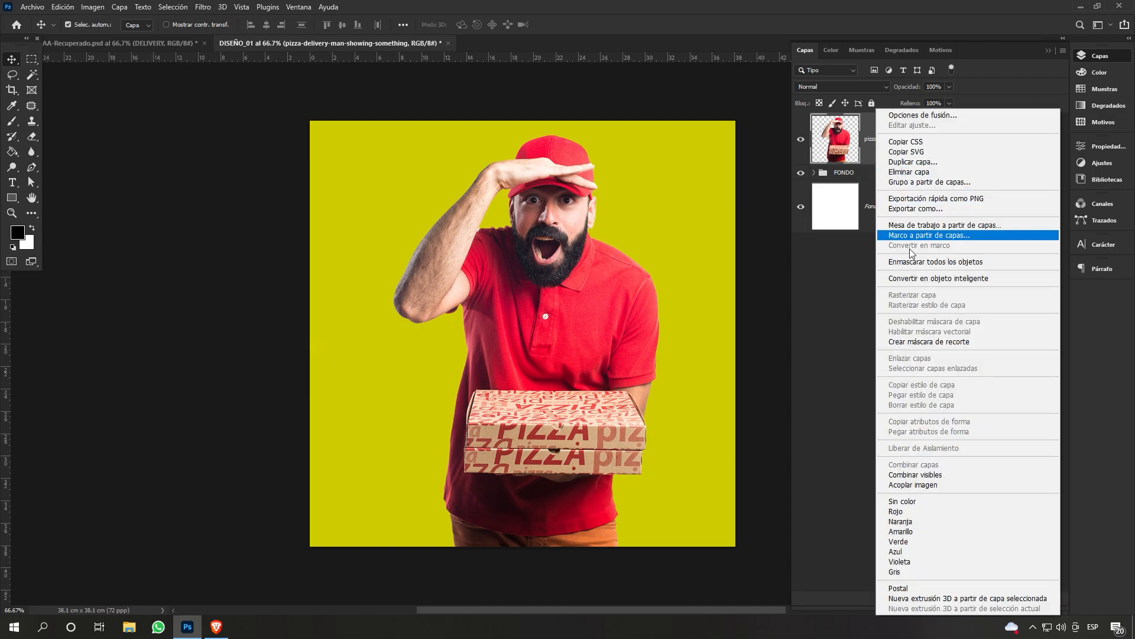
{"action": "left_click", "coordinate": [917, 280]}
{"action": "left_click_drag", "start_coordinate": [576, 282], "coordinate": [520, 283]}
{"action": "key", "text": "ctrl+t"}
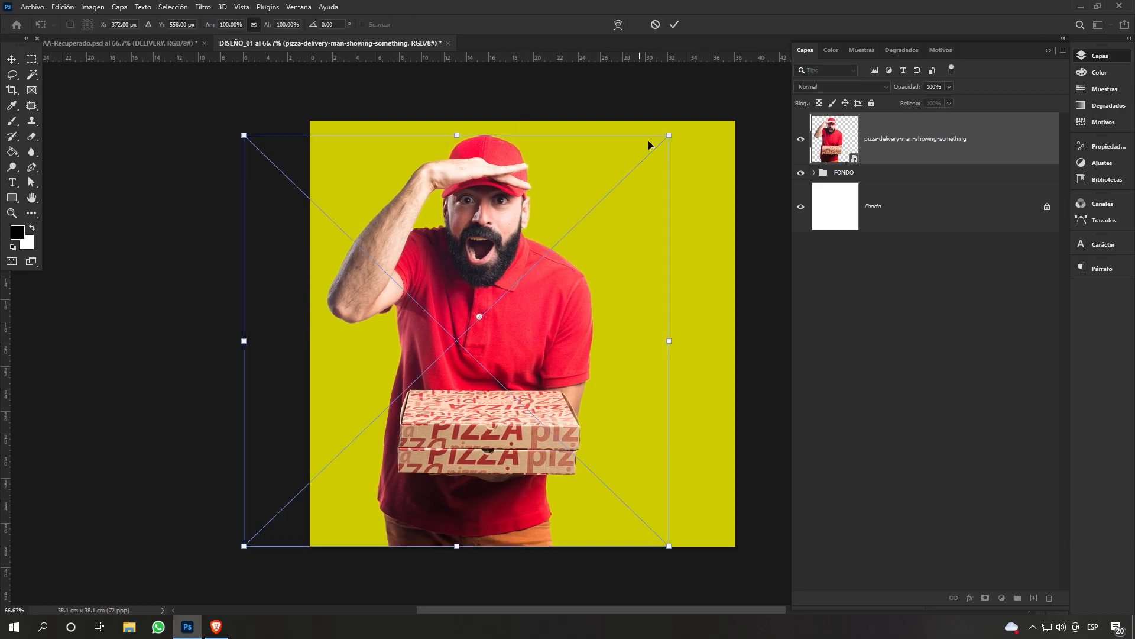
{"action": "left_click_drag", "start_coordinate": [671, 135], "coordinate": [623, 181]}
{"action": "mouse_move", "coordinate": [500, 294]}
{"action": "left_mouse_down"}
{"action": "mouse_move", "coordinate": [489, 289]}
{"action": "mouse_move", "coordinate": [500, 291]}
{"action": "left_mouse_up"}
{"action": "left_click", "coordinate": [674, 24]}
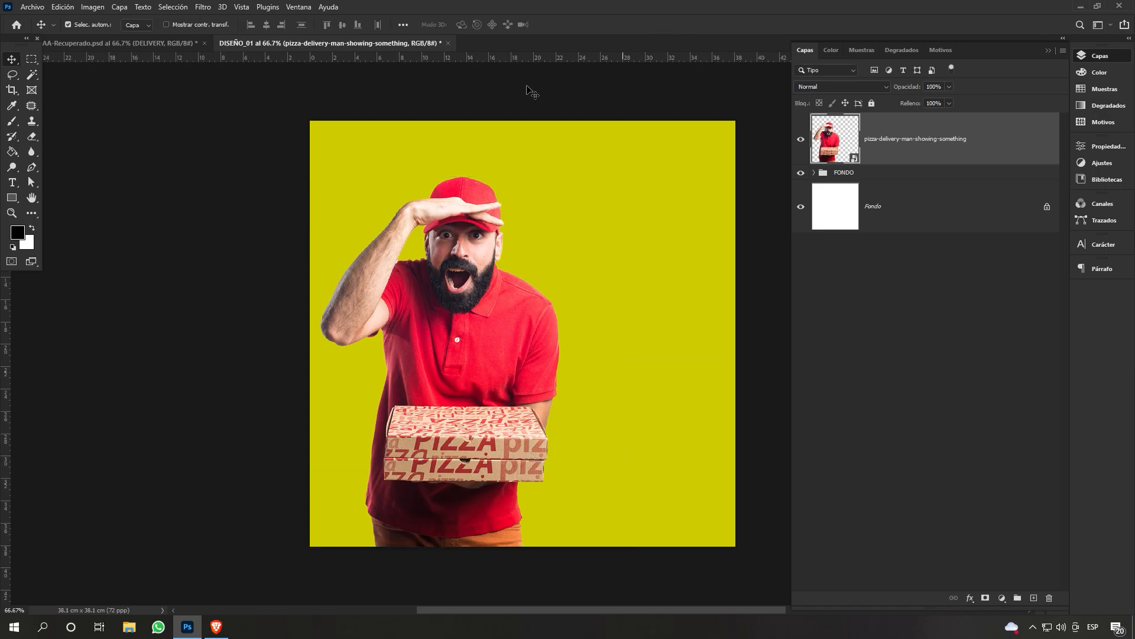
Try placing the PIZZA file as an embedded element over the right half of the canvas, and delete its layer.
{"action": "left_click", "coordinate": [35, 7]}
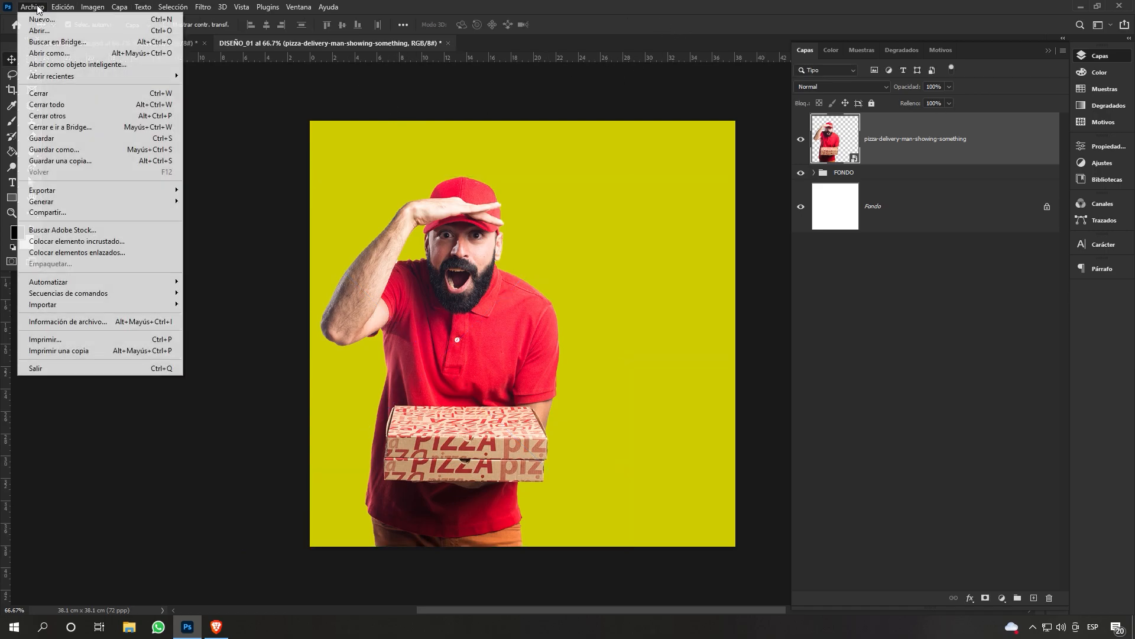
{"action": "left_click", "coordinate": [102, 242]}
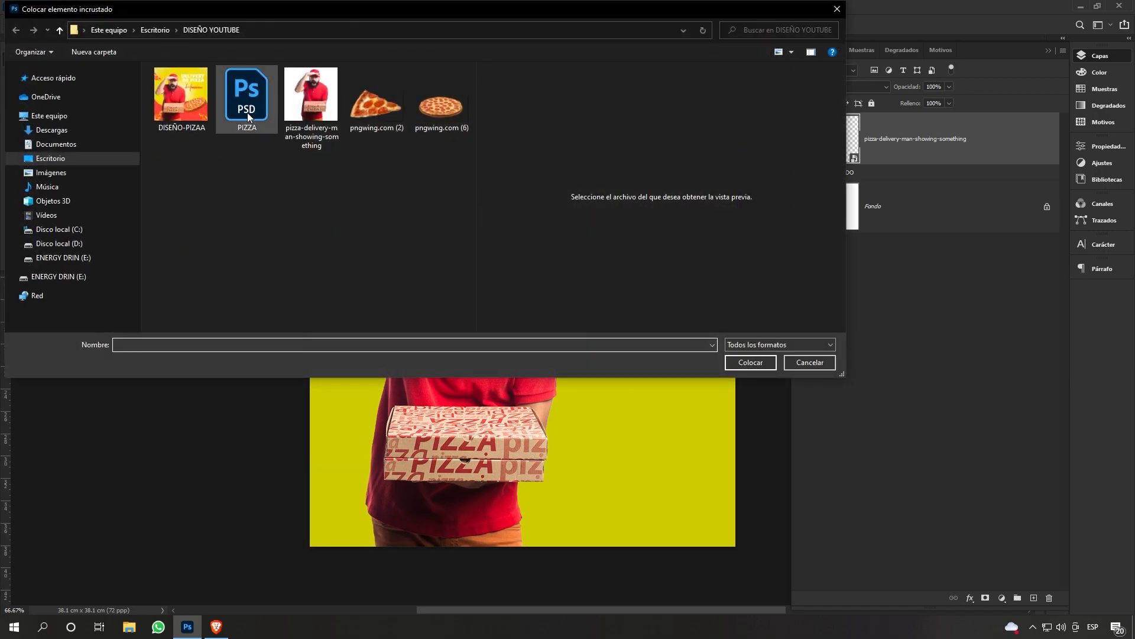
{"action": "left_click", "coordinate": [249, 109]}
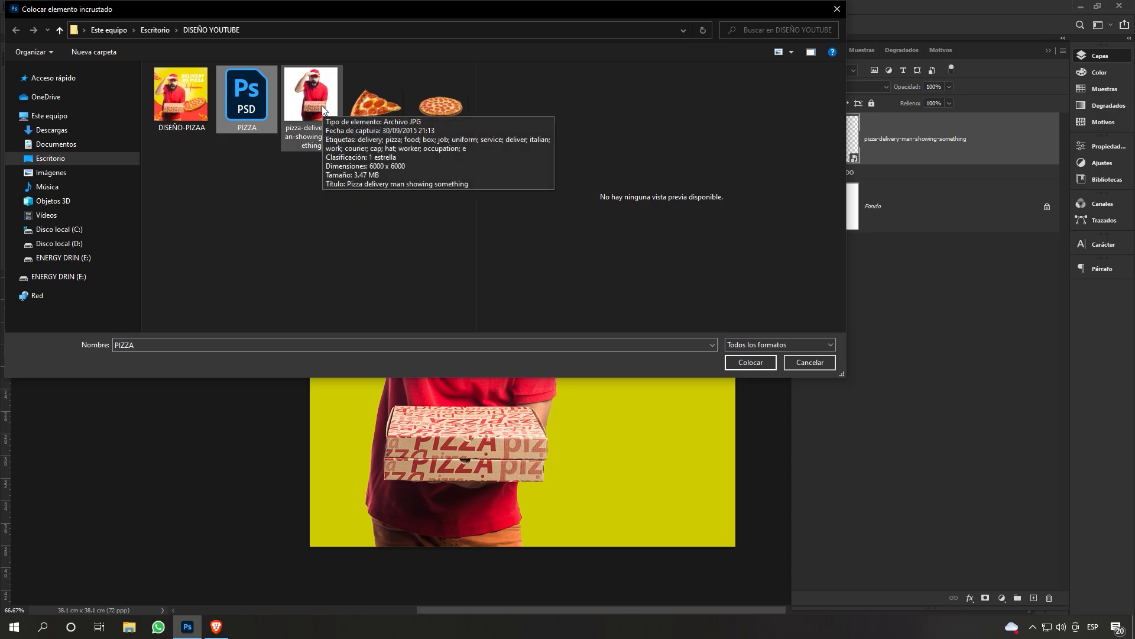
{"action": "left_click", "coordinate": [752, 363]}
{"action": "left_click_drag", "start_coordinate": [527, 224], "coordinate": [616, 236]}
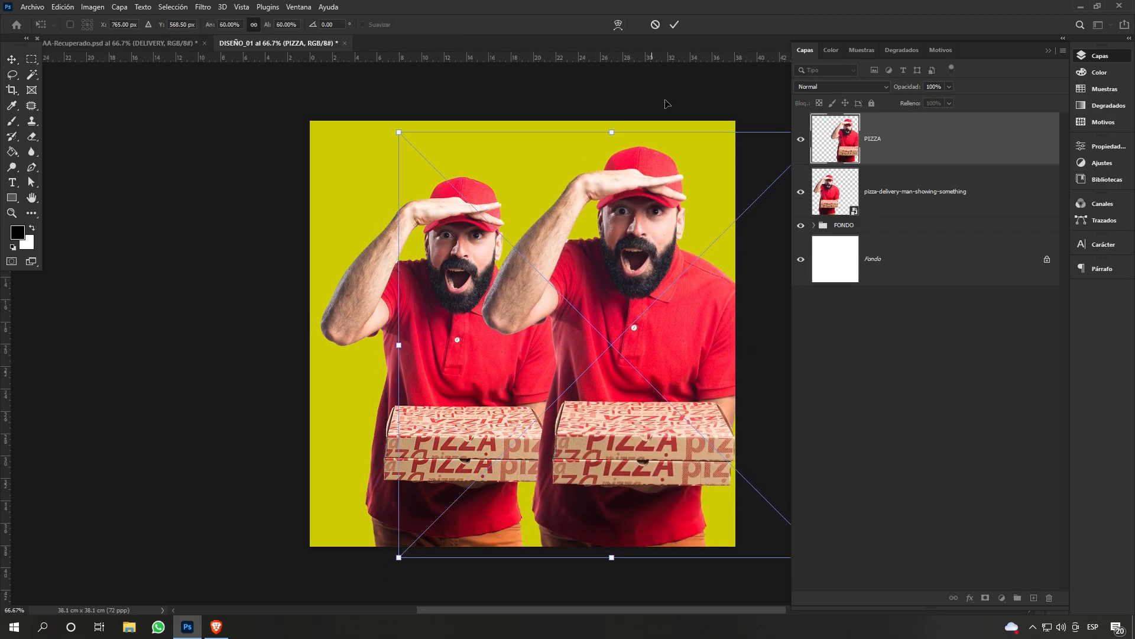
{"action": "left_click", "coordinate": [675, 25]}
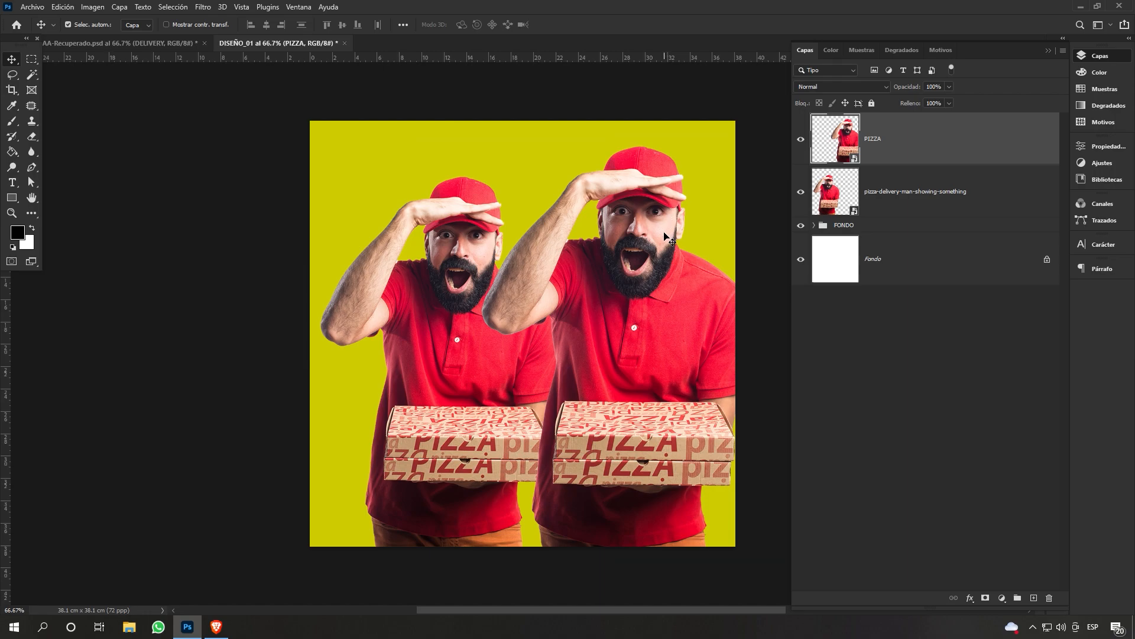
{"action": "key", "text": "Delete"}
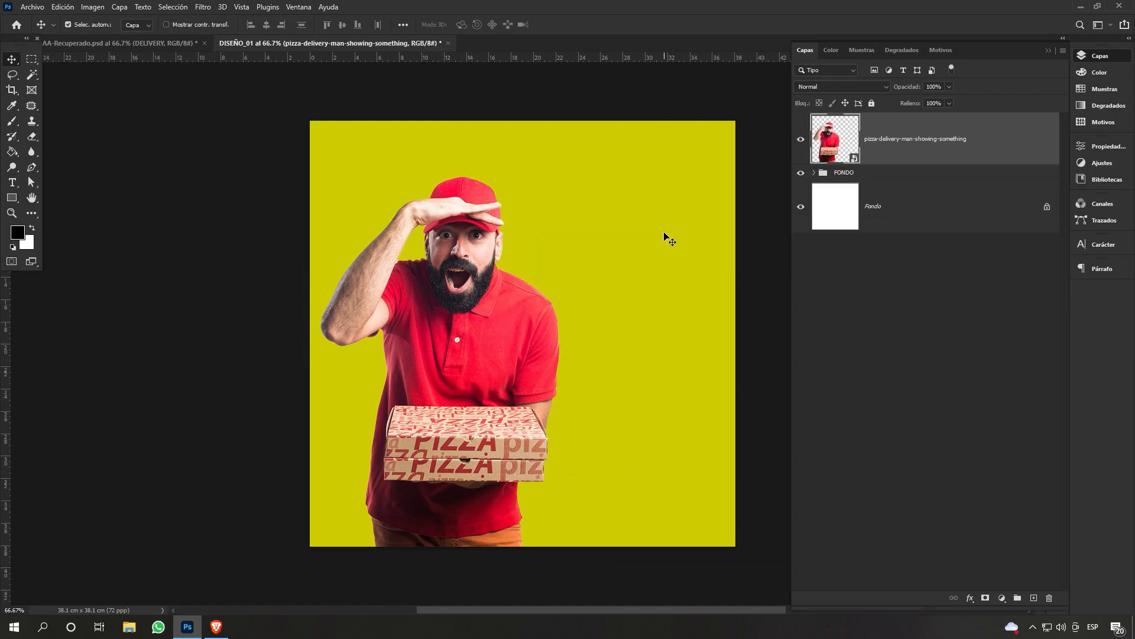
Put the delivery man layer in a new group named FOTOS and collapse the group.
{"action": "left_click", "coordinate": [1017, 598]}
{"action": "double_click", "coordinate": [845, 120]}
{"action": "type", "text": "FOTOS"}
{"action": "key", "text": "Return"}
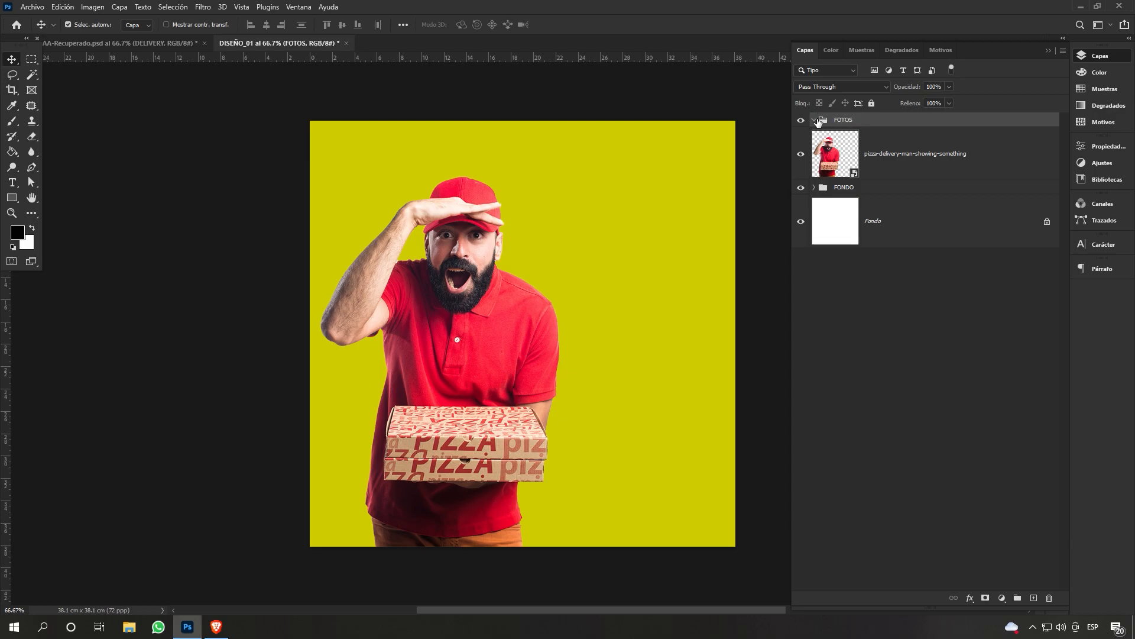
{"action": "left_click", "coordinate": [814, 121]}
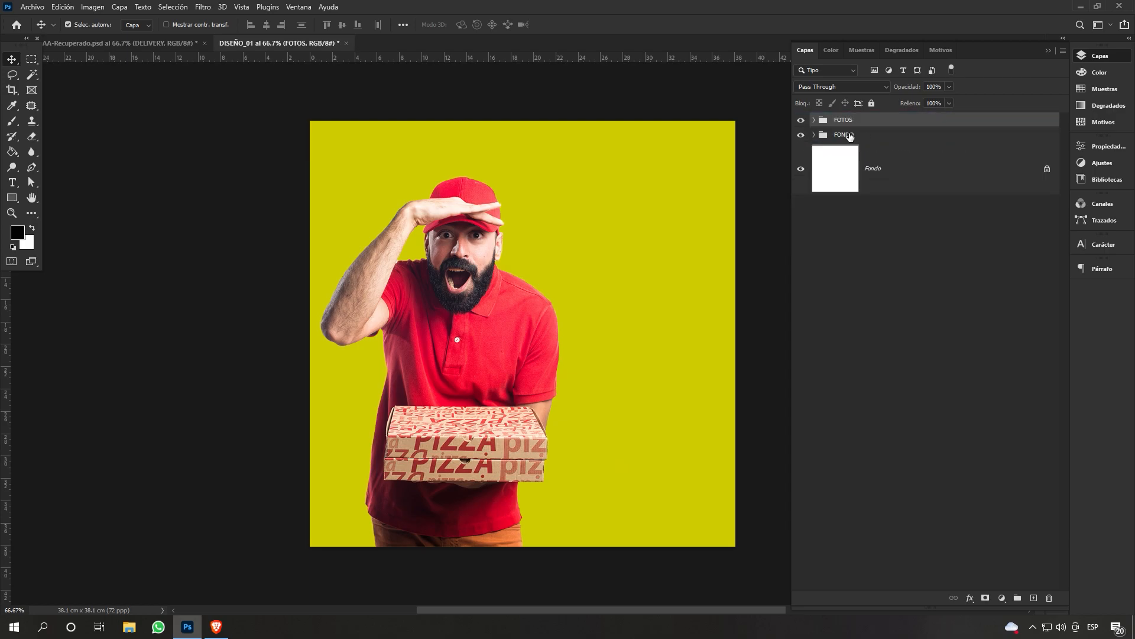
Check the finished reference ad, and select the colour fill layer inside the FONDO group of DISEÑO_01.
{"action": "left_click", "coordinate": [147, 43]}
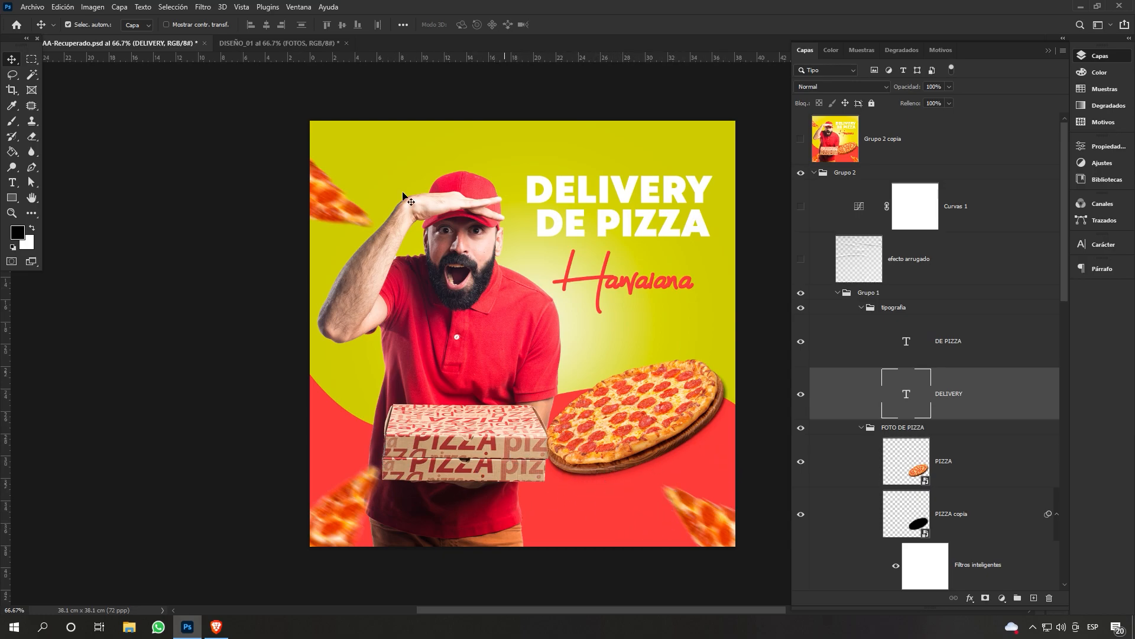
{"action": "left_click", "coordinate": [278, 43]}
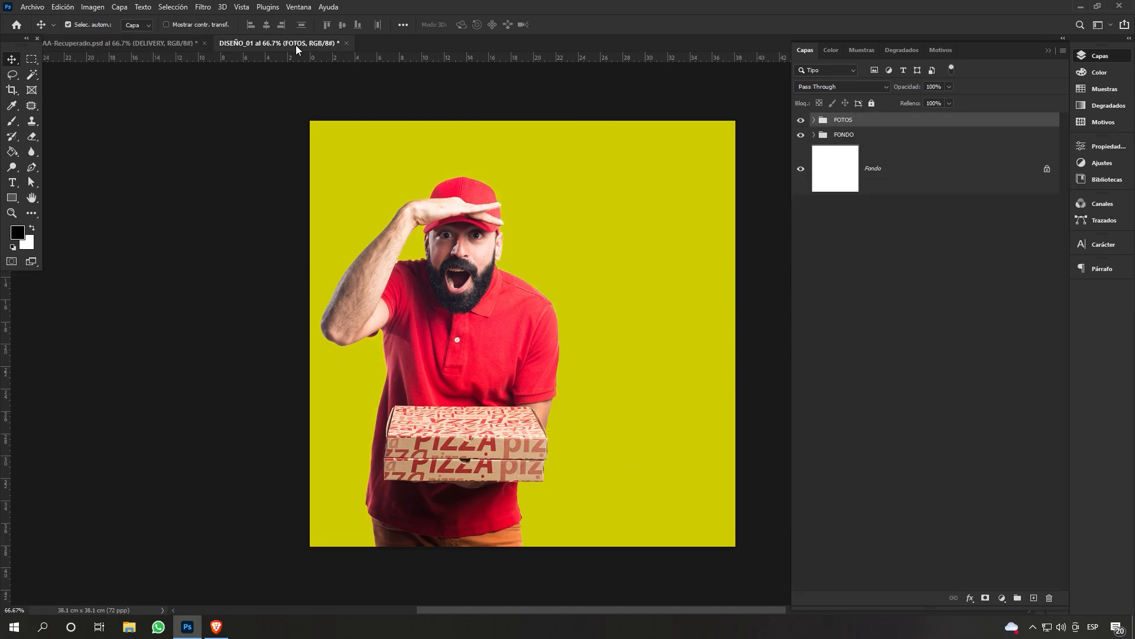
{"action": "left_click", "coordinate": [861, 138]}
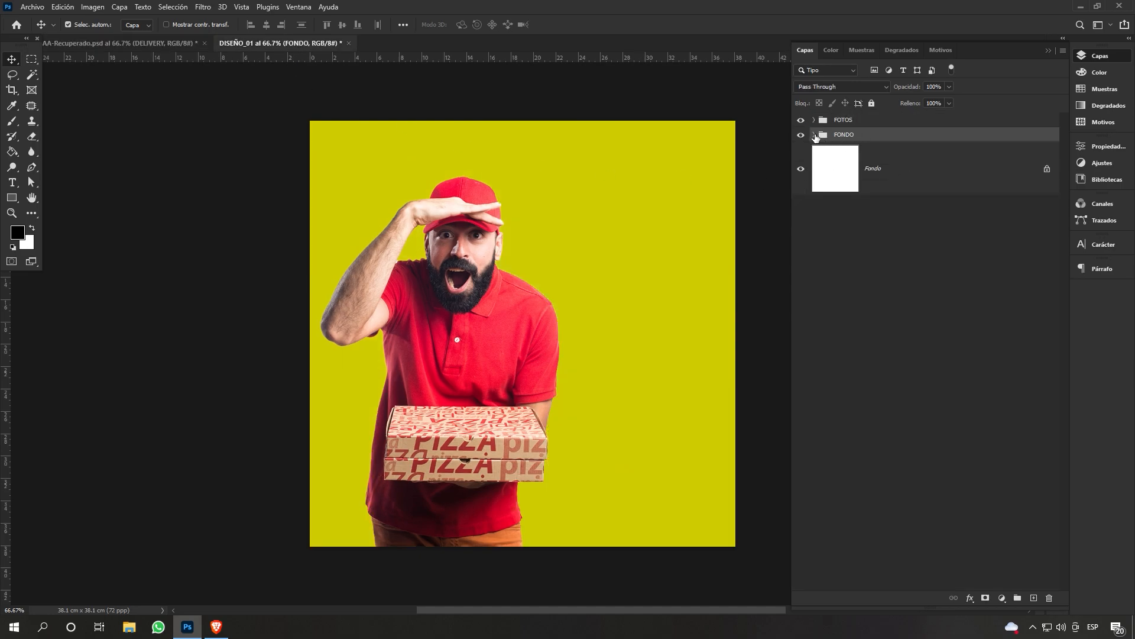
{"action": "left_click", "coordinate": [814, 134]}
{"action": "left_click", "coordinate": [978, 184]}
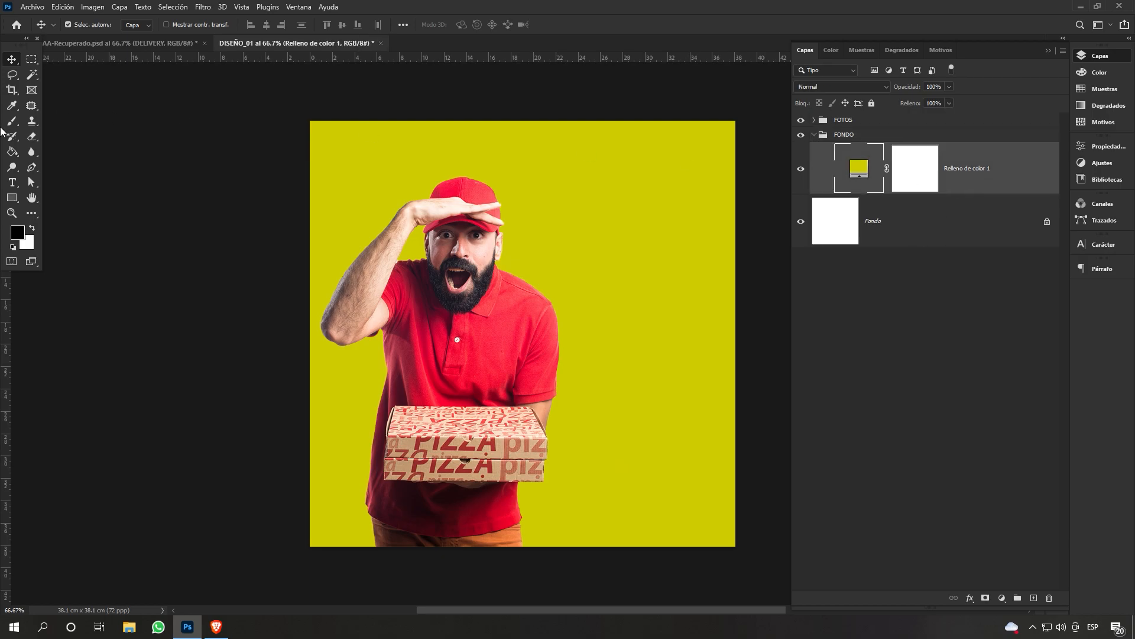
Set up the Pen tool to draw in shape mode (Forma).
{"action": "left_click", "coordinate": [32, 167]}
{"action": "right_click", "coordinate": [32, 168]}
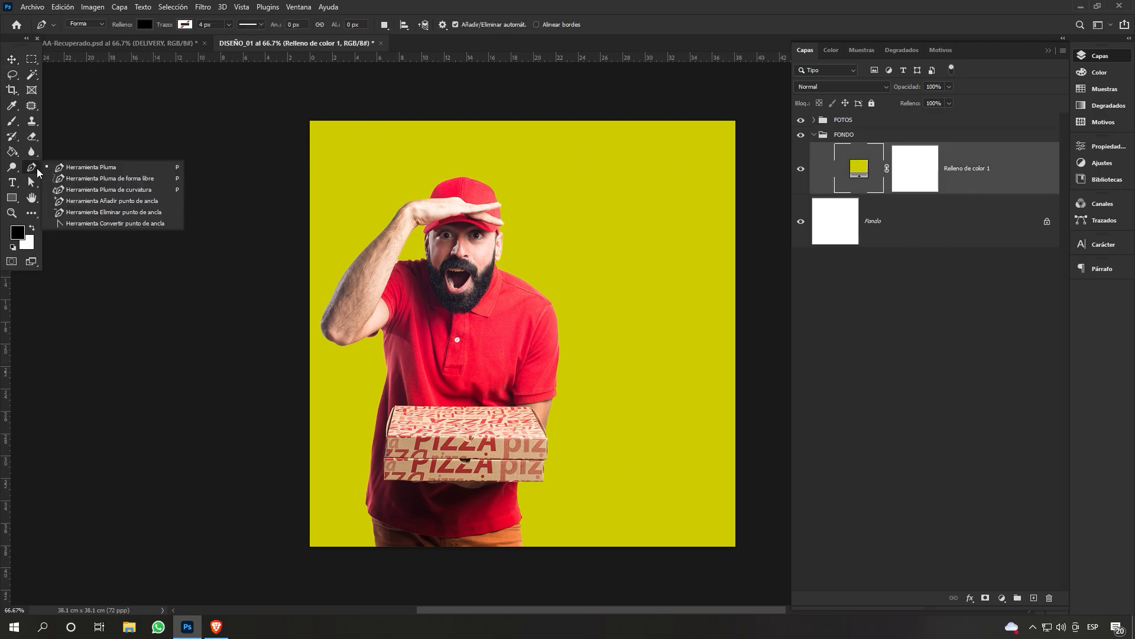
{"action": "left_click", "coordinate": [76, 173]}
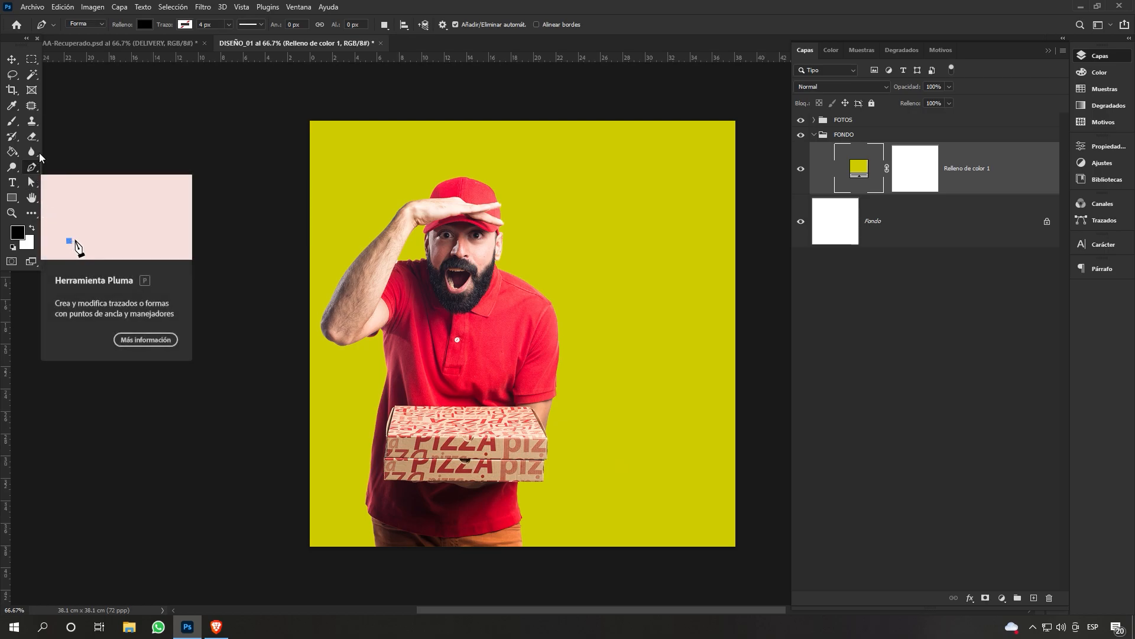
{"action": "left_click", "coordinate": [102, 25]}
{"action": "left_click", "coordinate": [98, 43]}
{"action": "left_click", "coordinate": [100, 24]}
{"action": "left_click", "coordinate": [94, 33]}
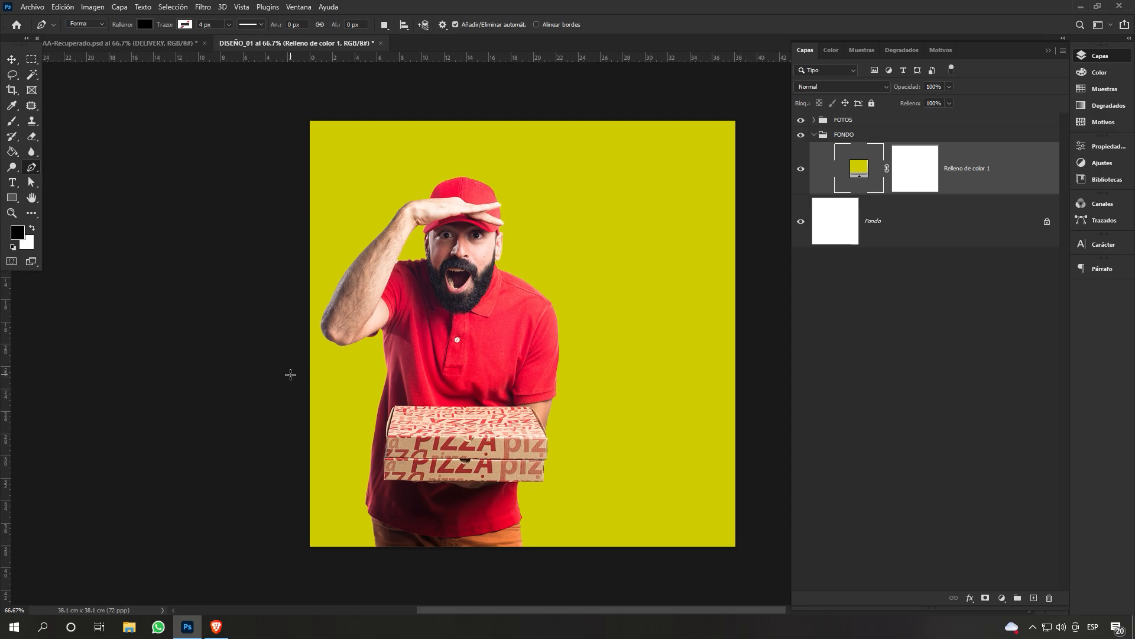
Draw a closed shape with a wavy upper edge covering the lower part of the canvas and extending past its edges.
{"action": "left_click", "coordinate": [291, 379]}
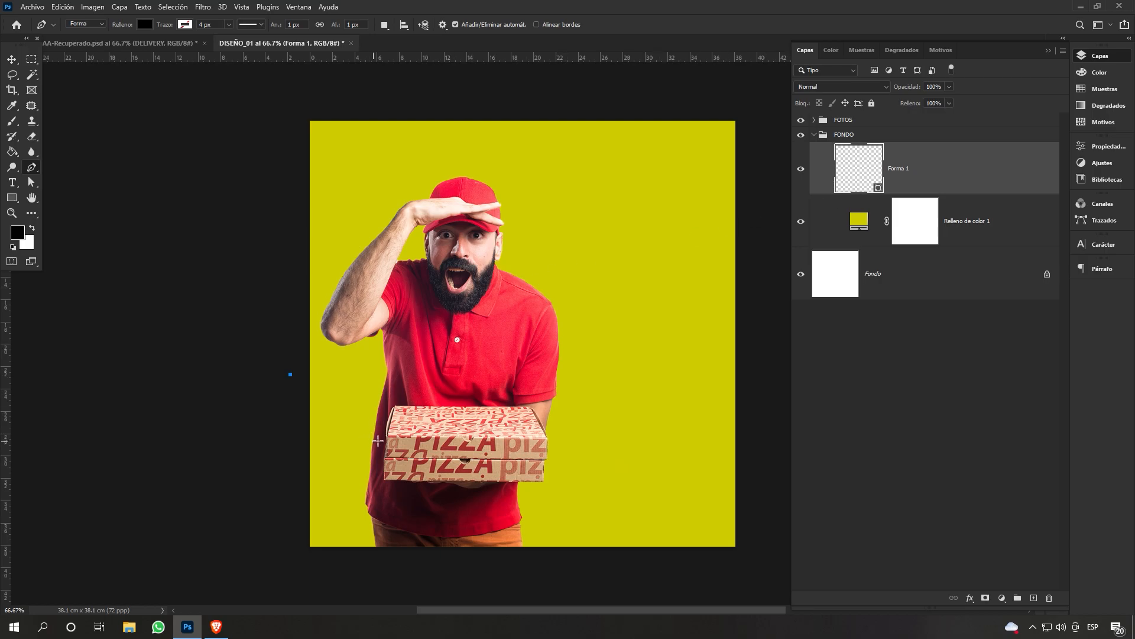
{"action": "left_click_drag", "start_coordinate": [386, 435], "coordinate": [448, 406]}
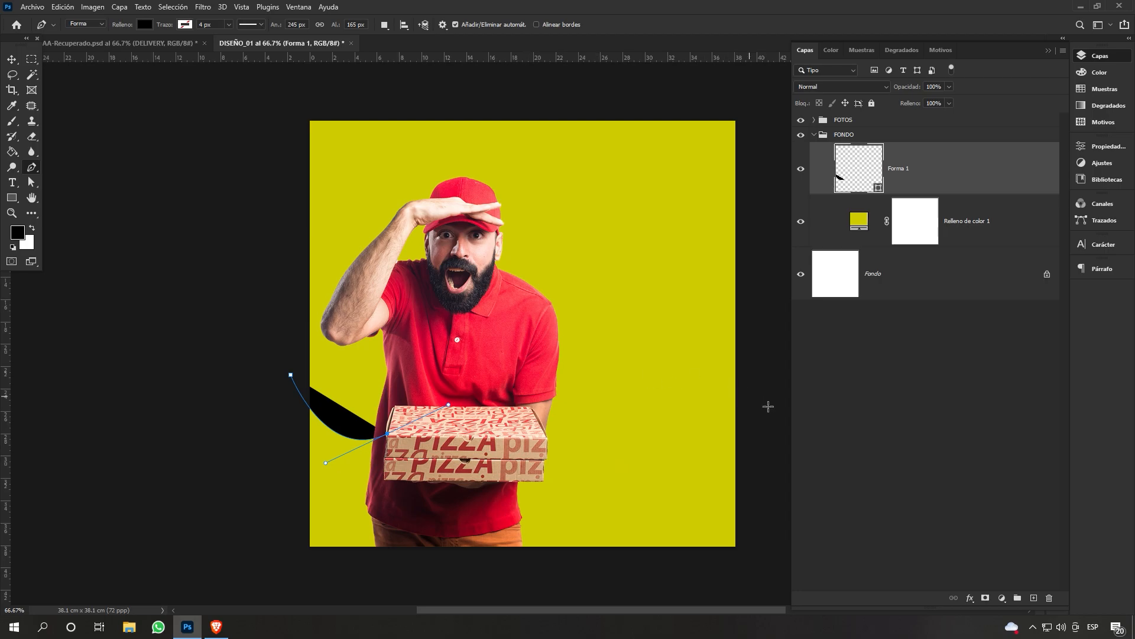
{"action": "left_click_drag", "start_coordinate": [761, 417], "coordinate": [831, 554]}
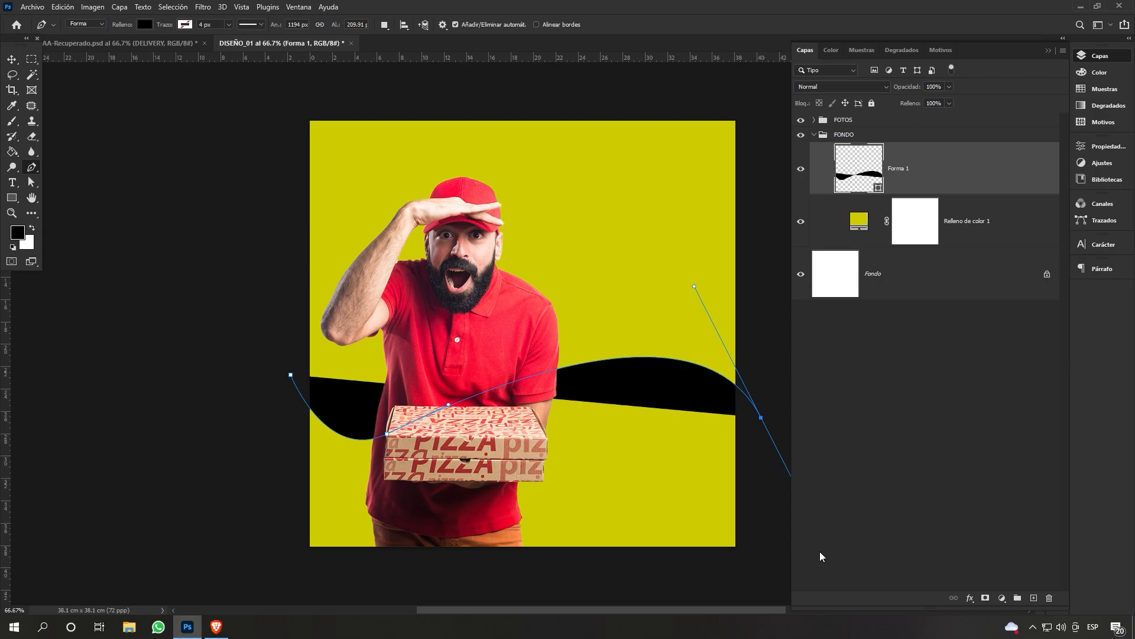
{"action": "left_click", "coordinate": [767, 569]}
{"action": "left_click", "coordinate": [512, 586]}
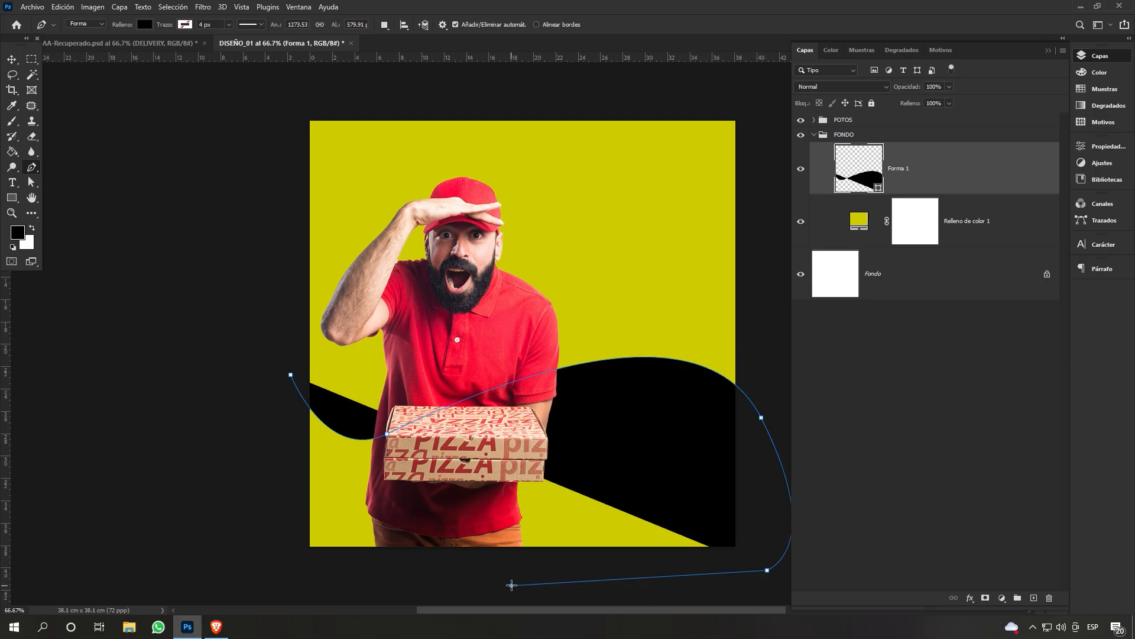
{"action": "left_click", "coordinate": [291, 560]}
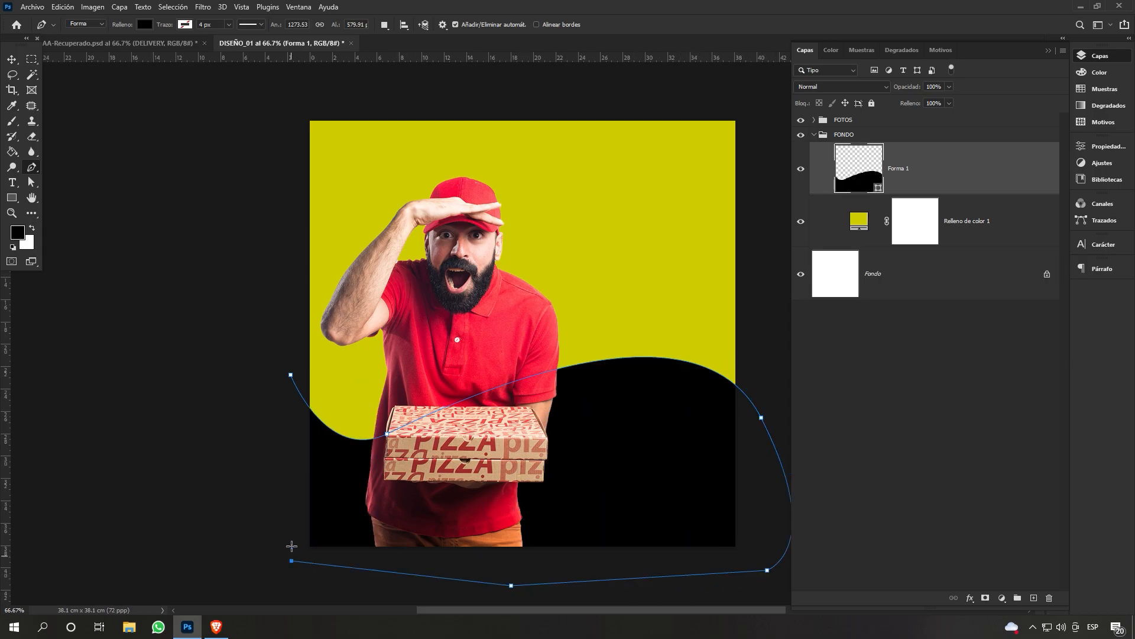
{"action": "left_click", "coordinate": [290, 376]}
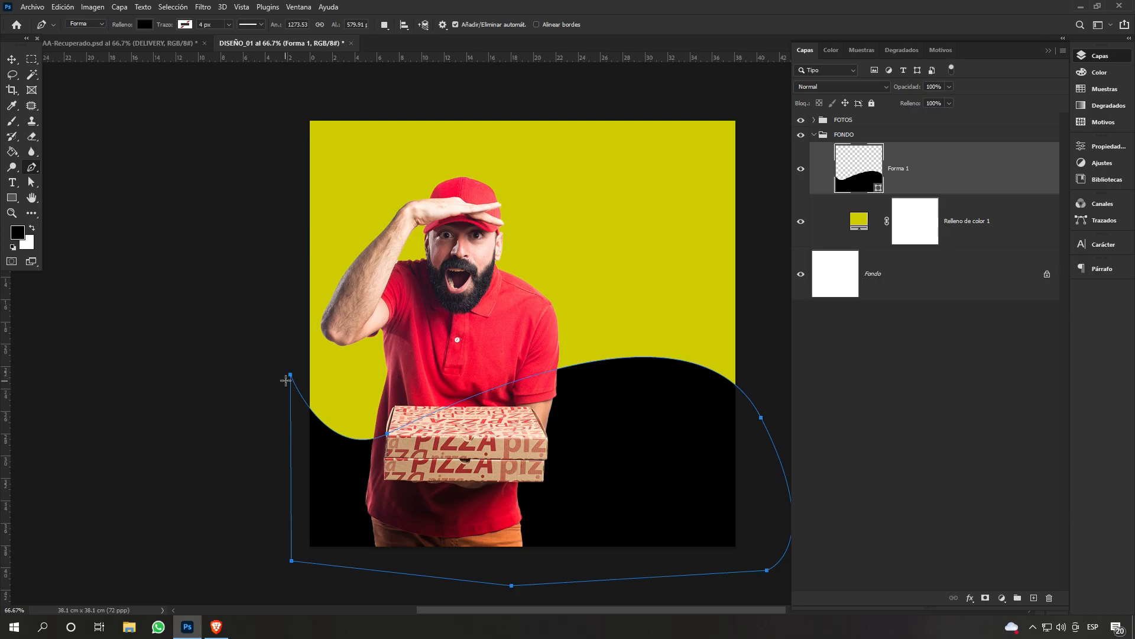
{"action": "left_click", "coordinate": [11, 60]}
{"action": "left_click", "coordinate": [207, 194]}
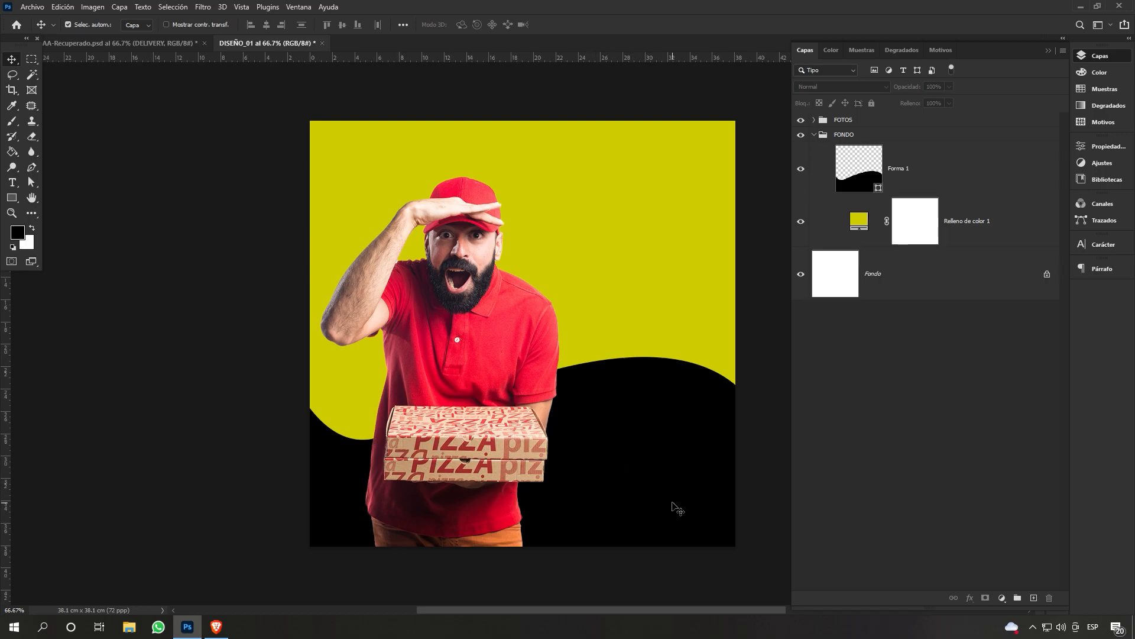
Apply a colour overlay in FE3F3D to the wavy shape layer.
{"action": "left_click", "coordinate": [961, 175]}
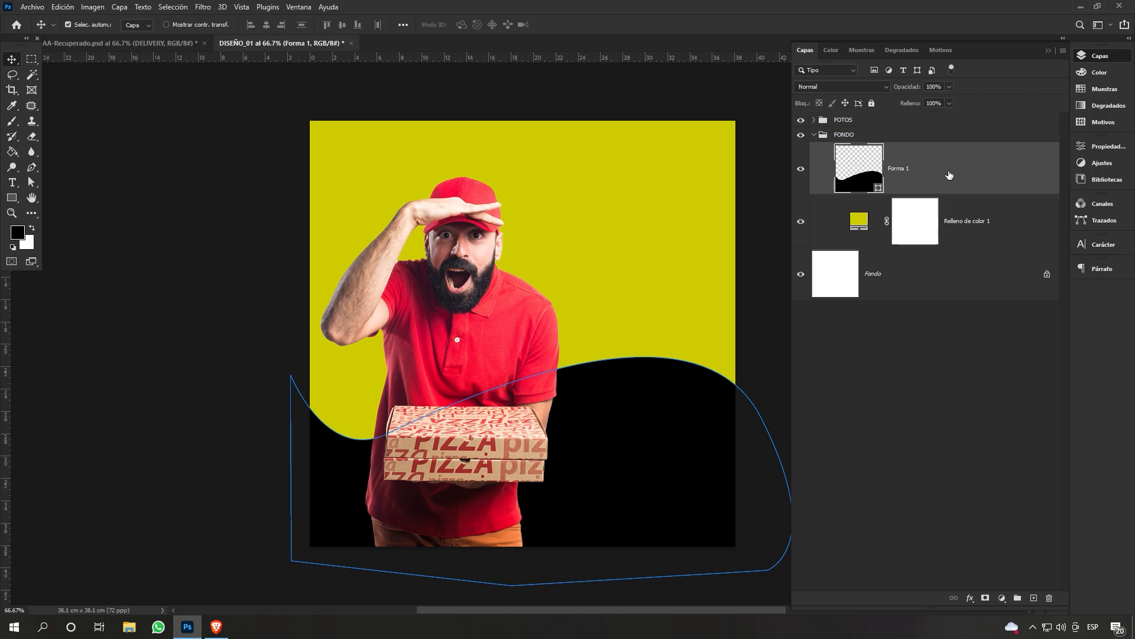
{"action": "double_click", "coordinate": [949, 175]}
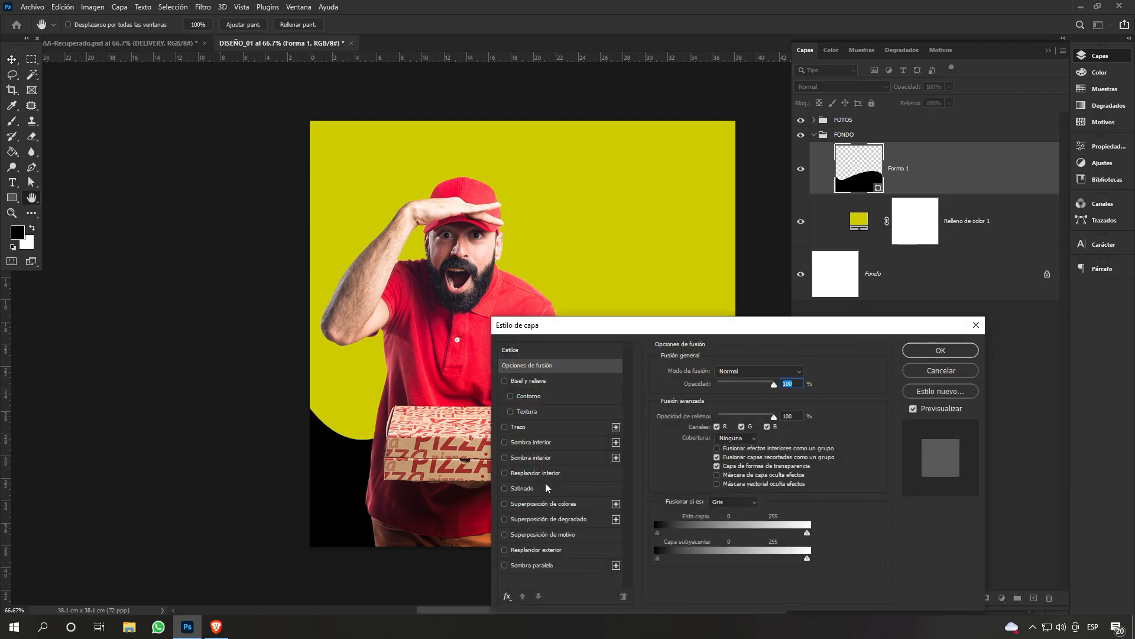
{"action": "left_click", "coordinate": [589, 505]}
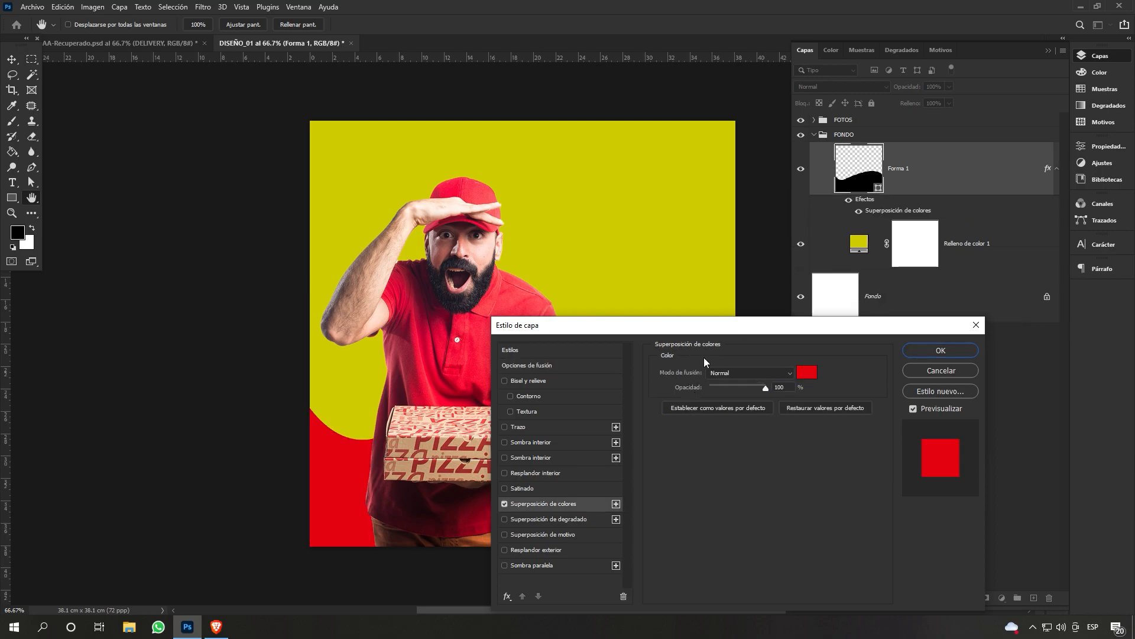
{"action": "left_click_drag", "start_coordinate": [721, 334], "coordinate": [611, 223]}
{"action": "left_click", "coordinate": [697, 261]}
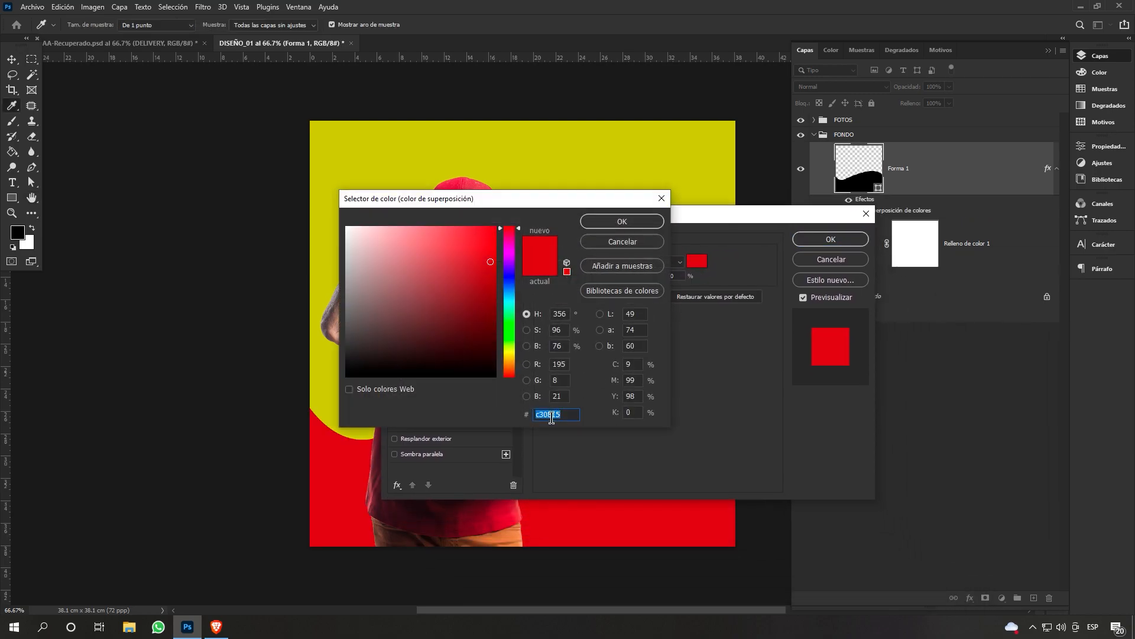
{"action": "type", "text": "FE"}
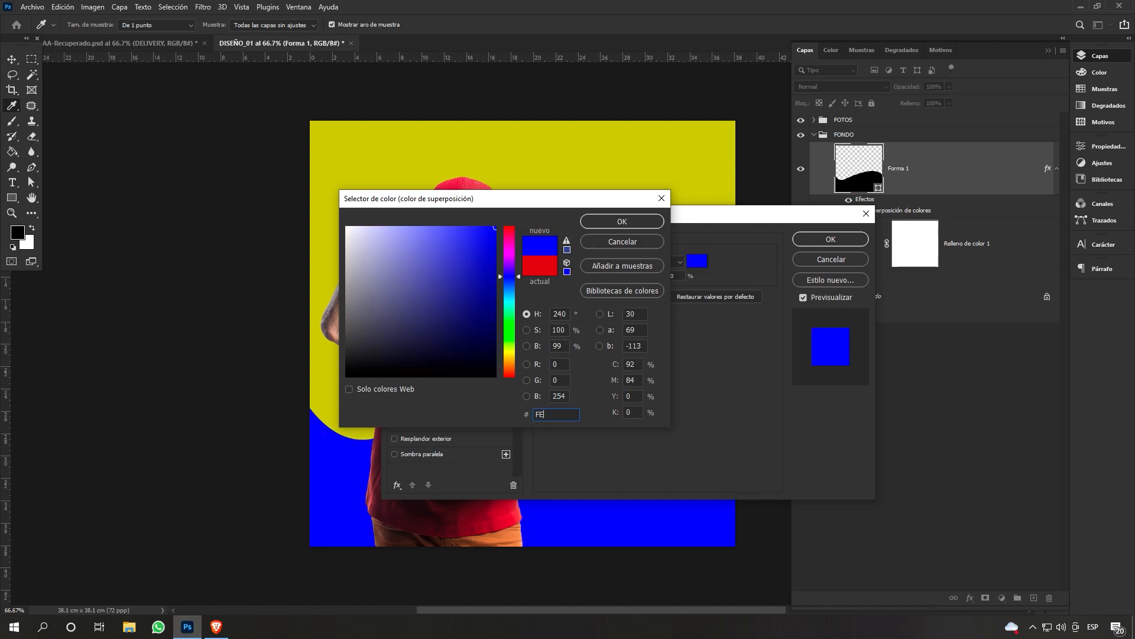
{"action": "type", "text": "3F"}
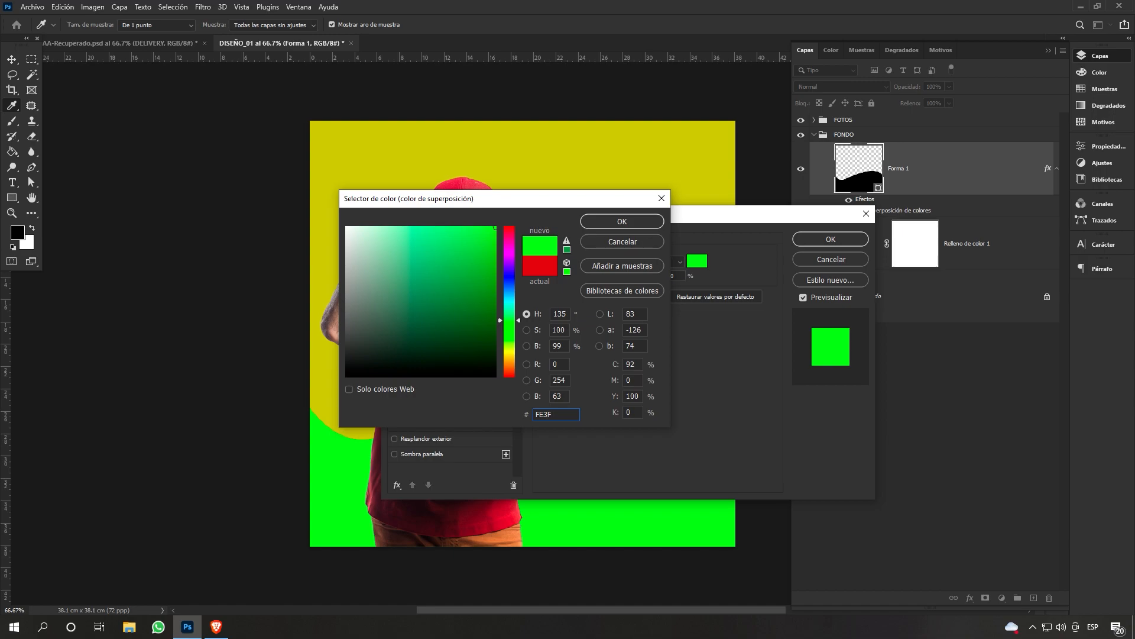
{"action": "type", "text": "3D"}
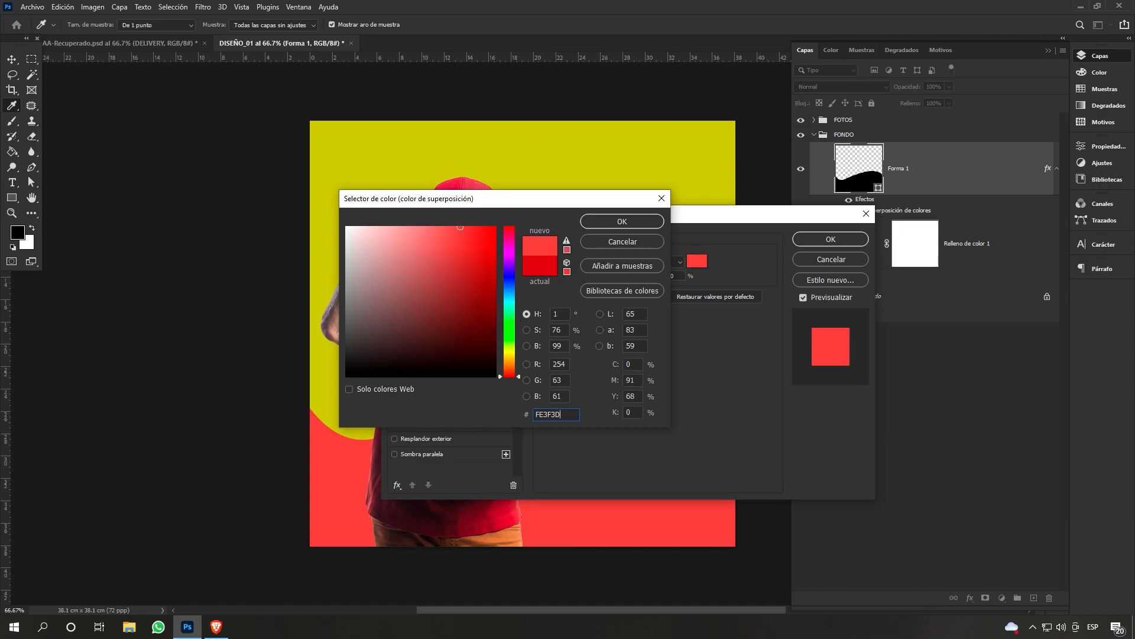
{"action": "left_click", "coordinate": [620, 223]}
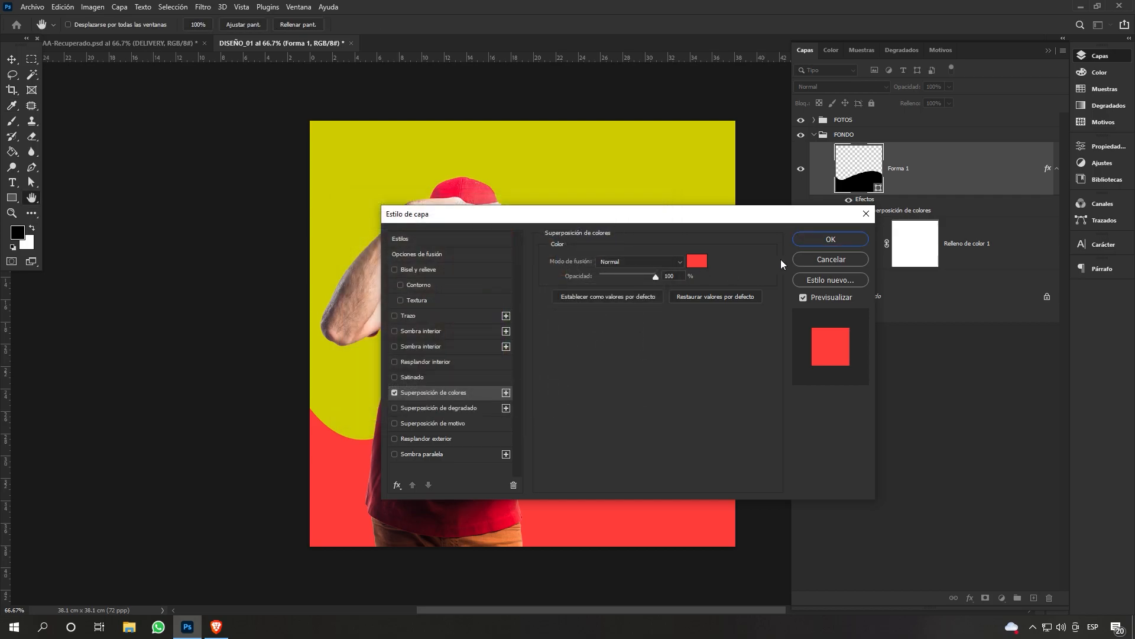
{"action": "left_click", "coordinate": [826, 241]}
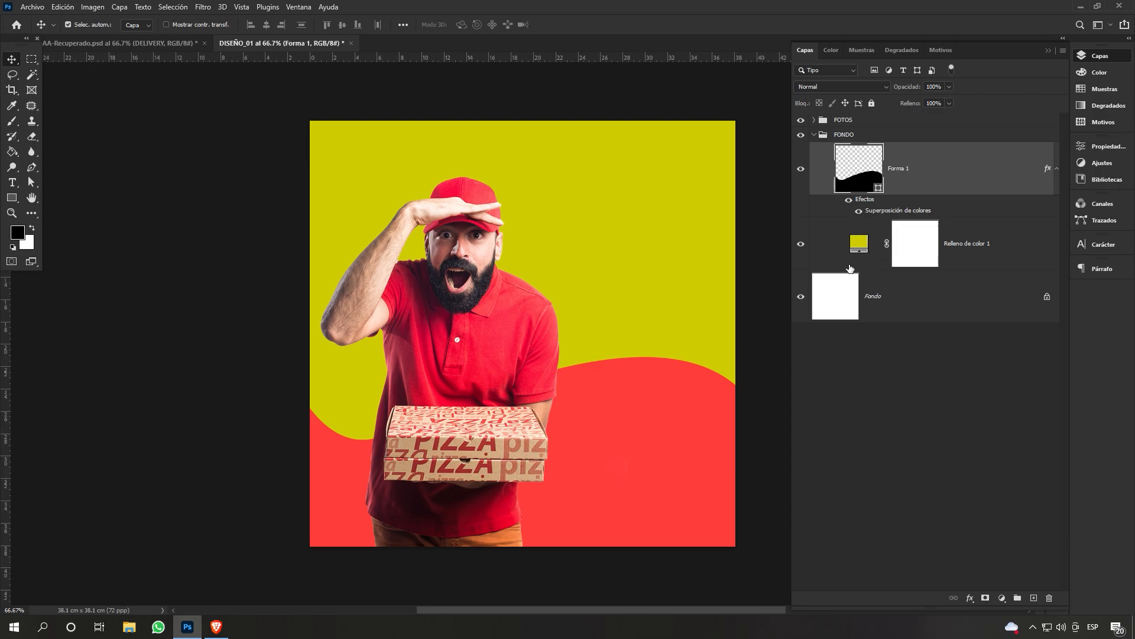
Hide the wavy shape and draw a rectangle about 1187 by 530 px over the lower canvas on a new layer, filled with the recently used red.
{"action": "left_click_drag", "start_coordinate": [12, 197], "coordinate": [42, 198]}
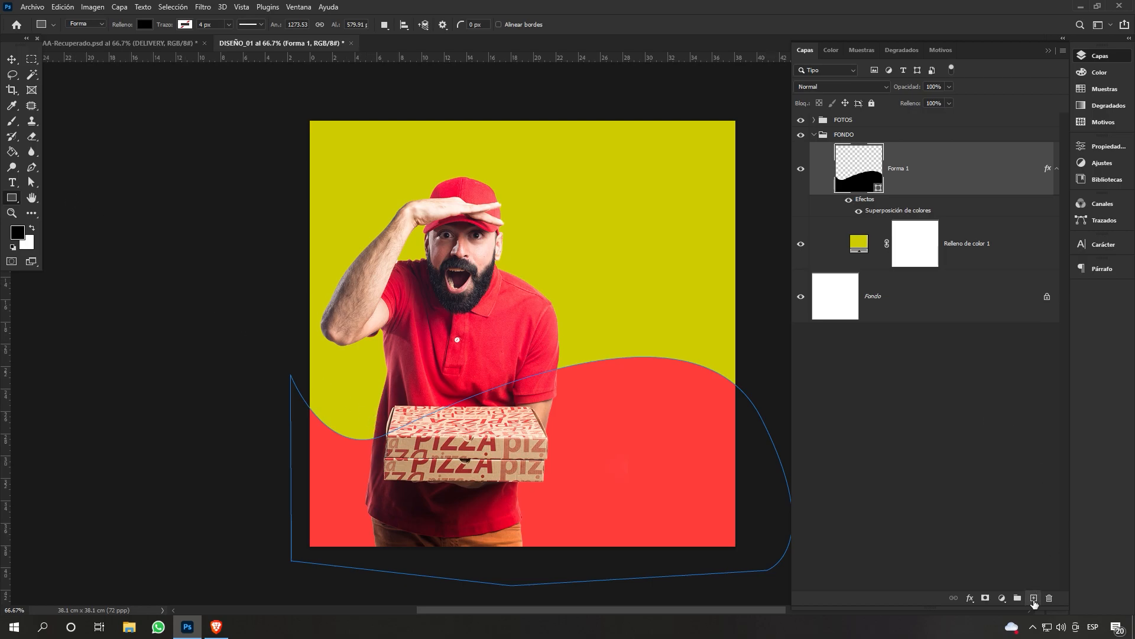
{"action": "left_click", "coordinate": [1034, 598]}
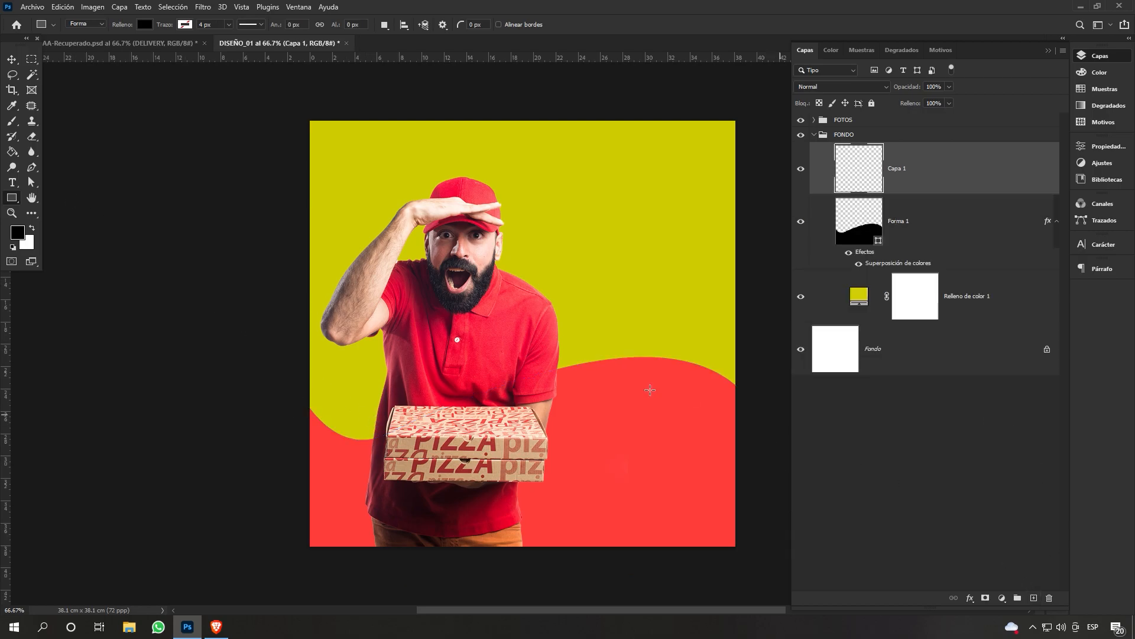
{"action": "left_click", "coordinate": [801, 222]}
{"action": "left_click_drag", "start_coordinate": [279, 354], "coordinate": [747, 563]}
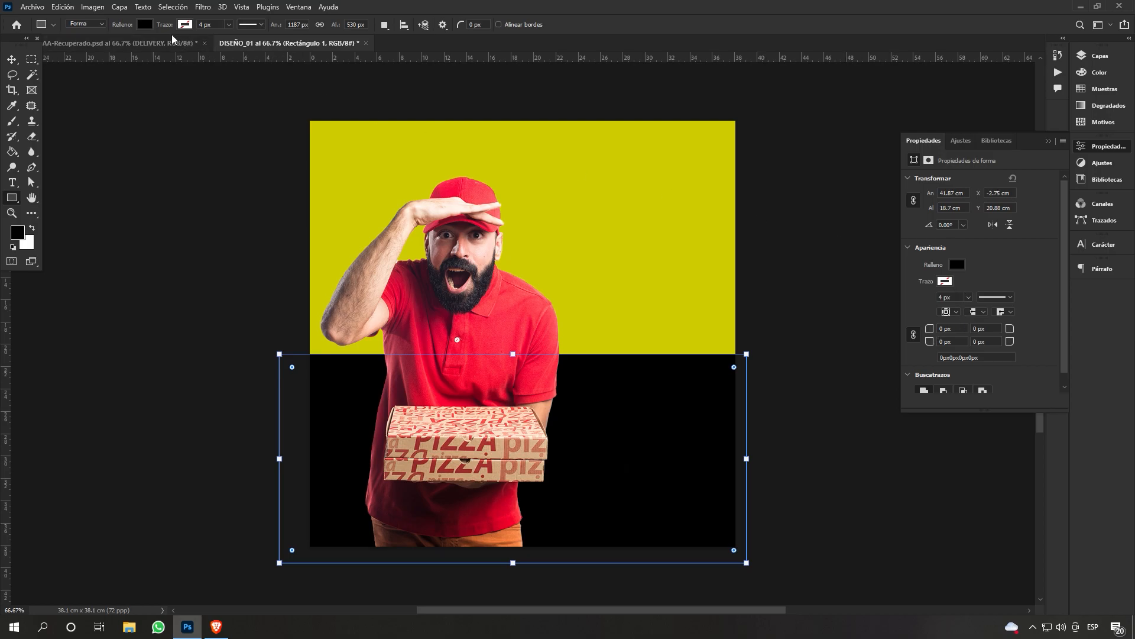
{"action": "left_click", "coordinate": [958, 266]}
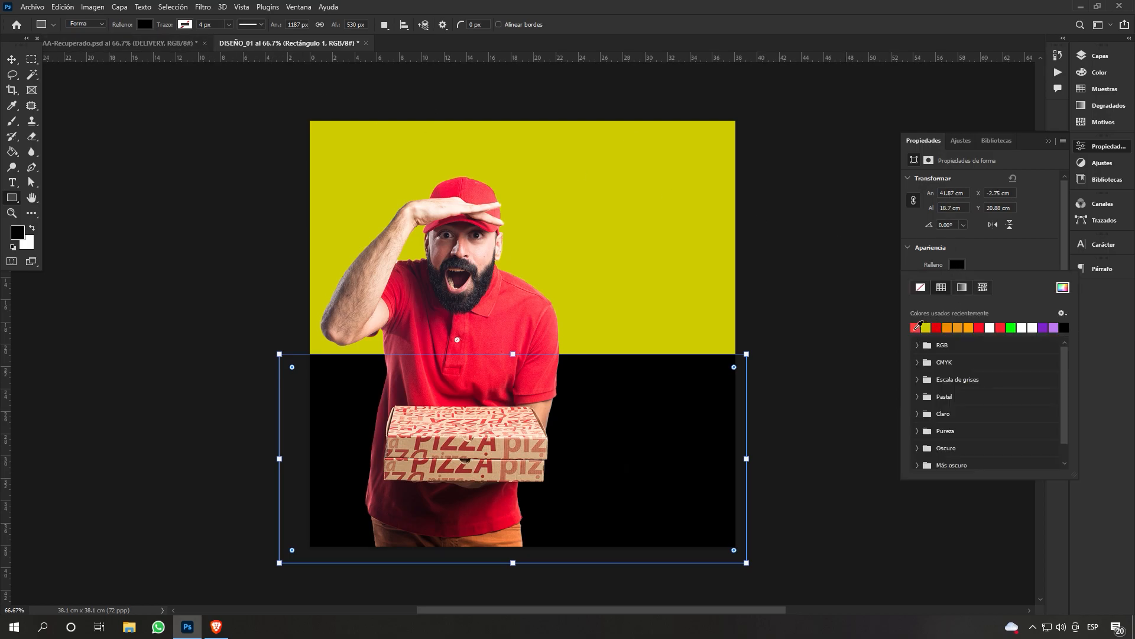
{"action": "left_click", "coordinate": [916, 327]}
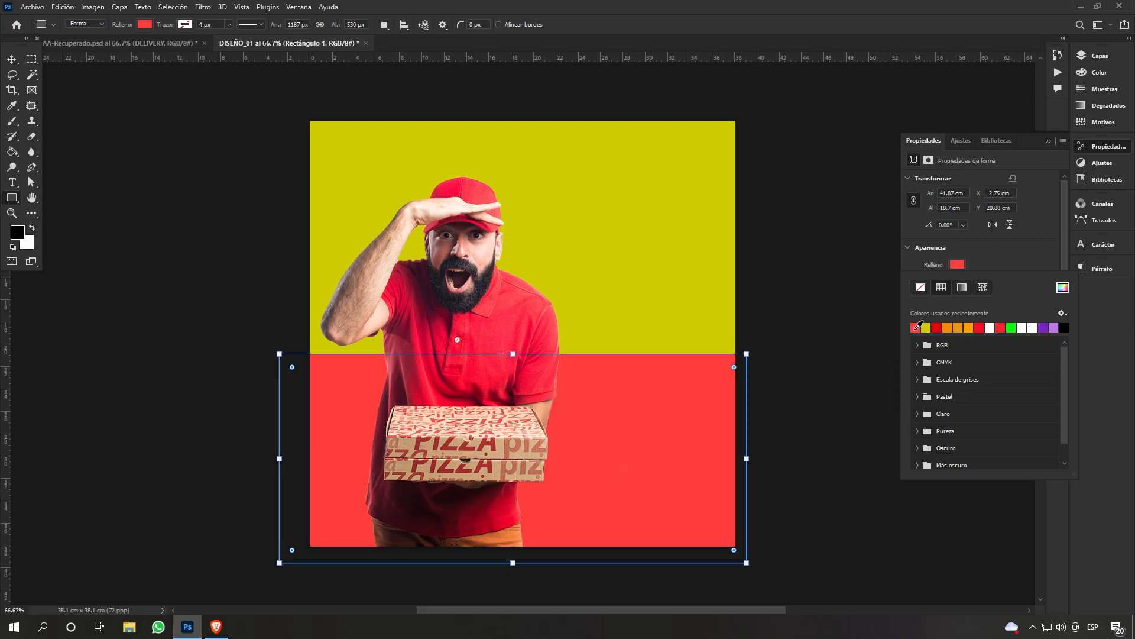
Compare the wavy shape and the red rectangle as backgrounds by toggling the visibility of their layers.
{"action": "left_click", "coordinate": [1112, 56]}
{"action": "left_click", "coordinate": [1112, 56]}
{"action": "left_click", "coordinate": [801, 222]}
{"action": "left_click", "coordinate": [801, 169]}
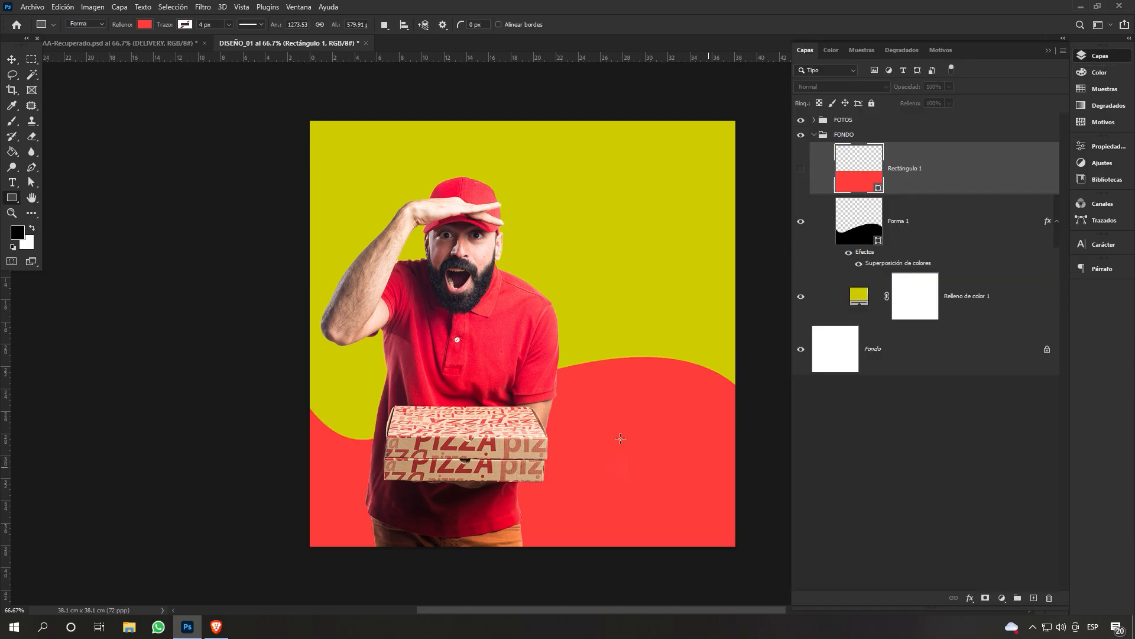
{"action": "left_click", "coordinate": [801, 222]}
{"action": "left_click", "coordinate": [801, 169]}
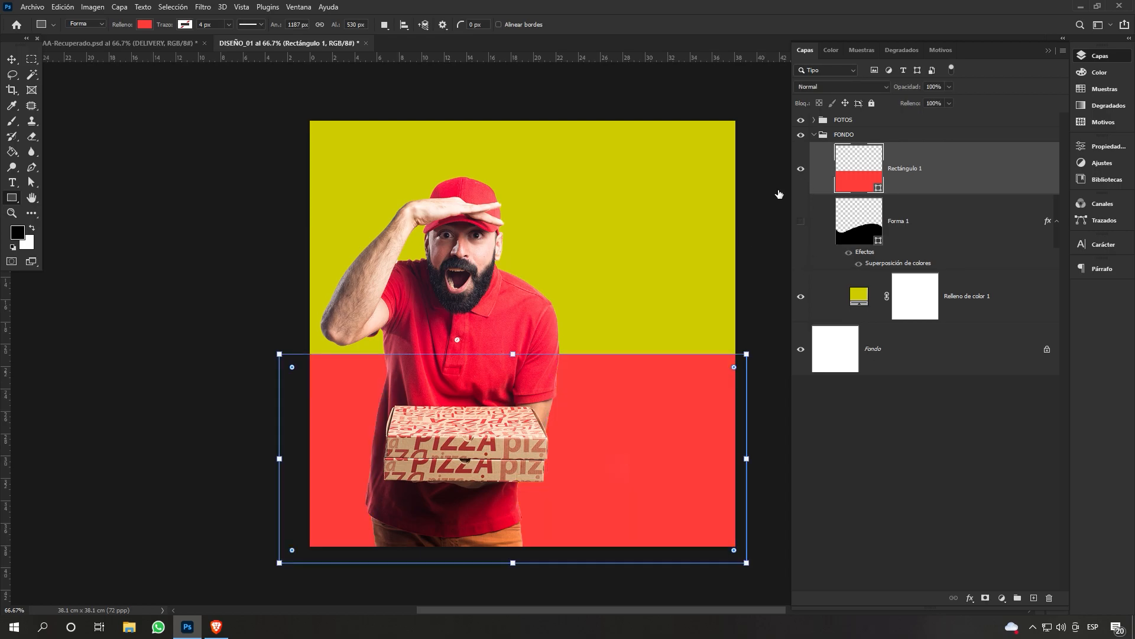
Move the red rectangle slightly down, hide its layer and show the wavy shape again.
{"action": "left_click", "coordinate": [11, 59]}
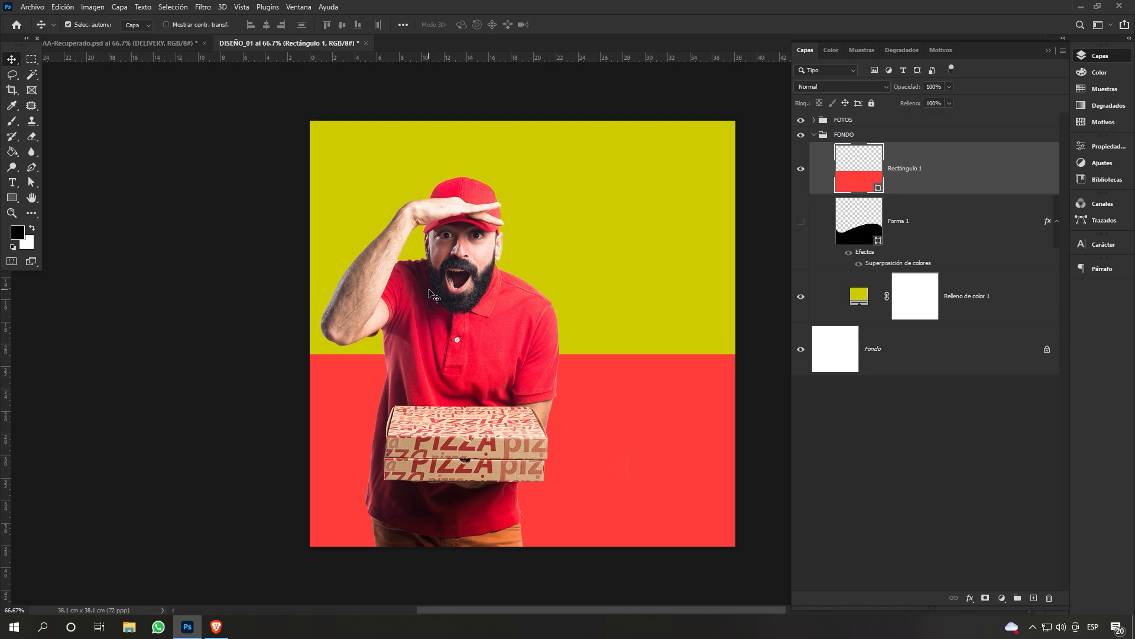
{"action": "left_click_drag", "start_coordinate": [594, 377], "coordinate": [590, 410]}
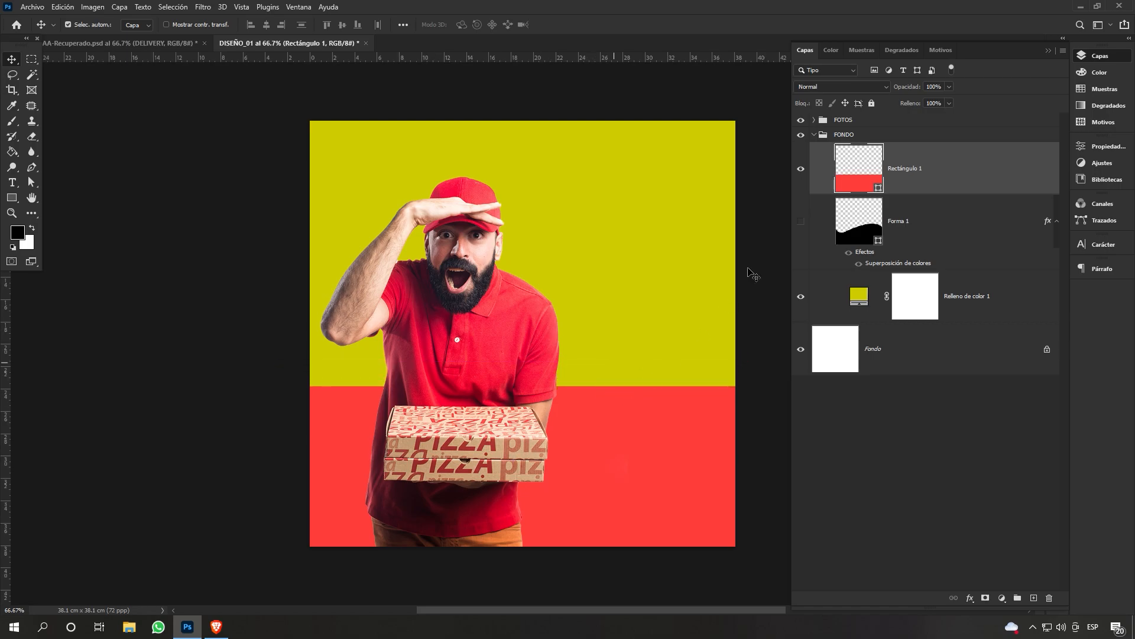
{"action": "left_click", "coordinate": [801, 169]}
{"action": "left_click", "coordinate": [801, 221]}
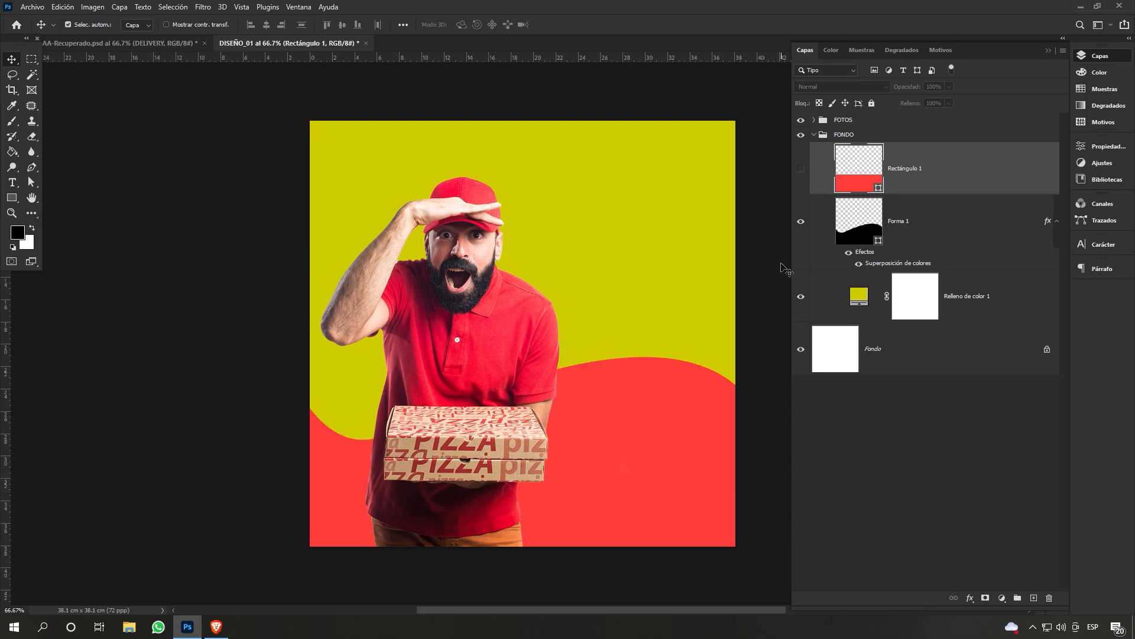
Shift the delivery man slightly to the right and collapse the FONDO group.
{"action": "left_click_drag", "start_coordinate": [460, 272], "coordinate": [465, 272]}
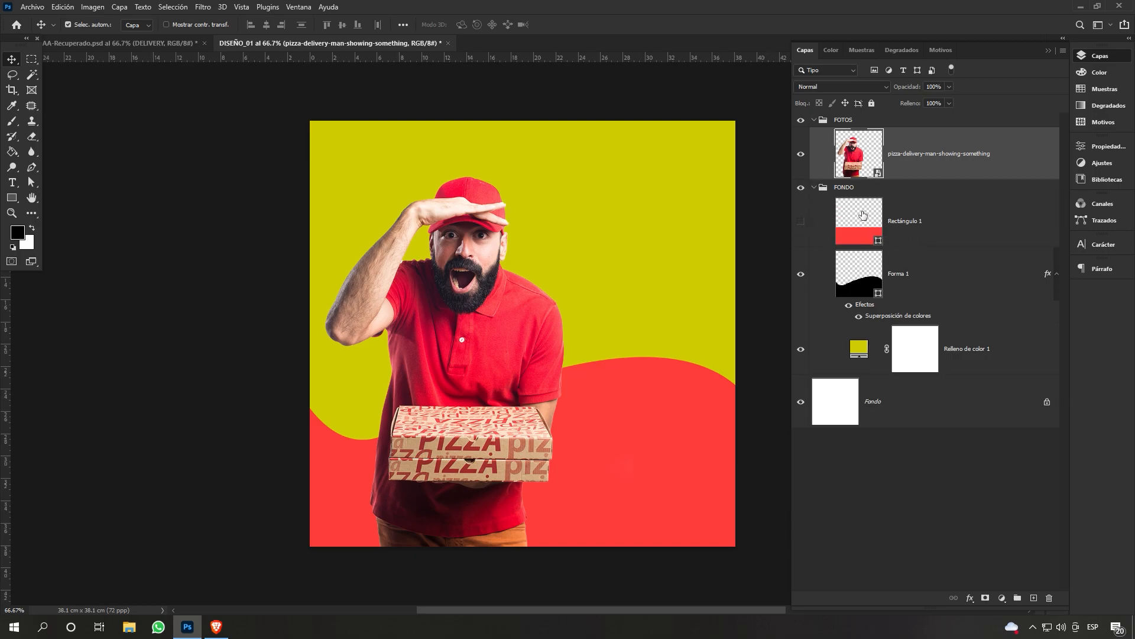
{"action": "left_click", "coordinate": [814, 188]}
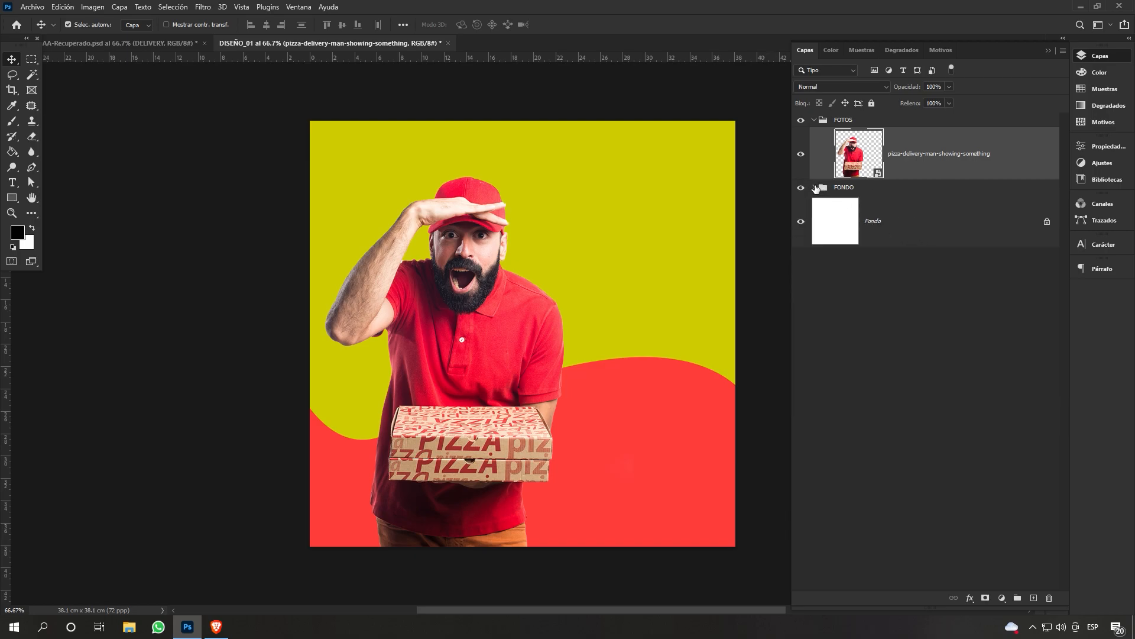
{"action": "left_click", "coordinate": [815, 187]}
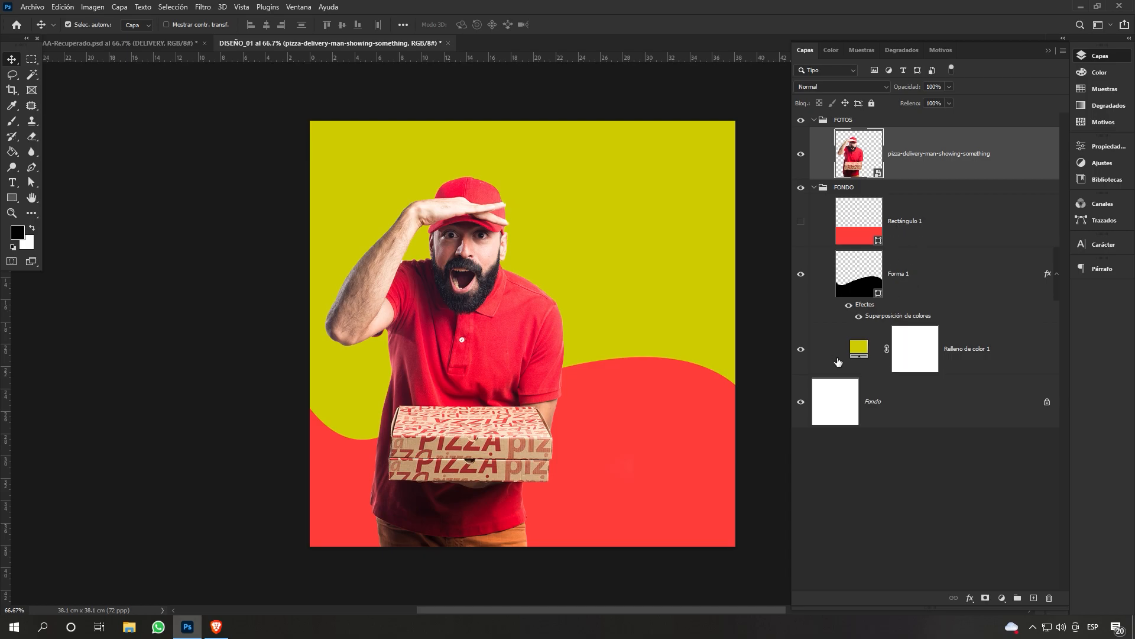
{"action": "left_click", "coordinate": [813, 188]}
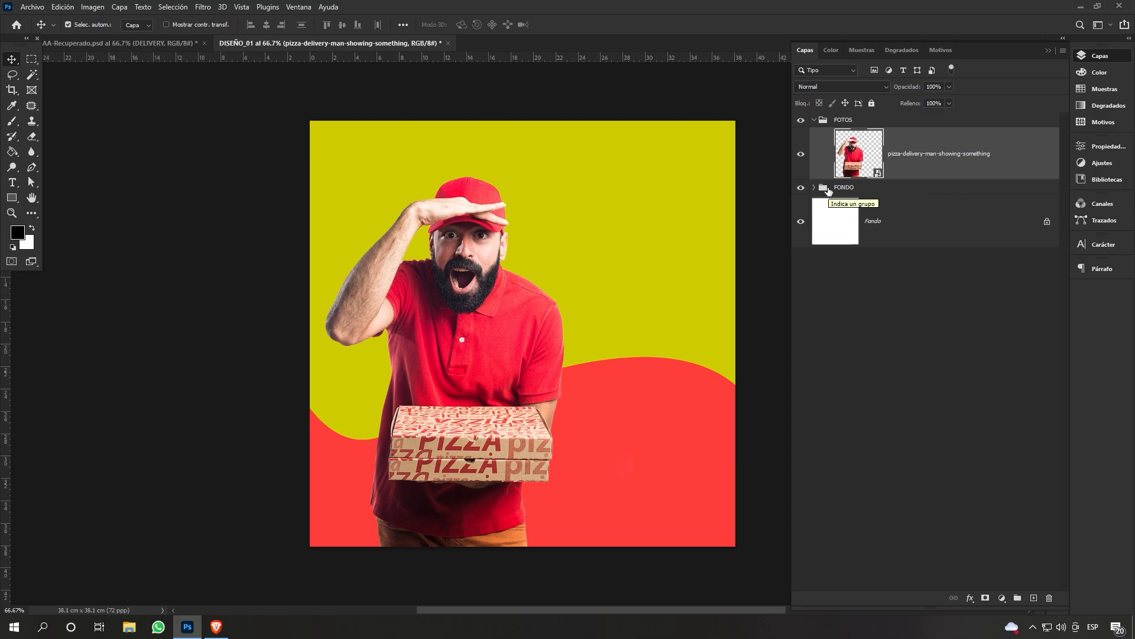
Add a white text line reading DELIVERY beside the man's head on the yellow area.
{"action": "left_click", "coordinate": [11, 183]}
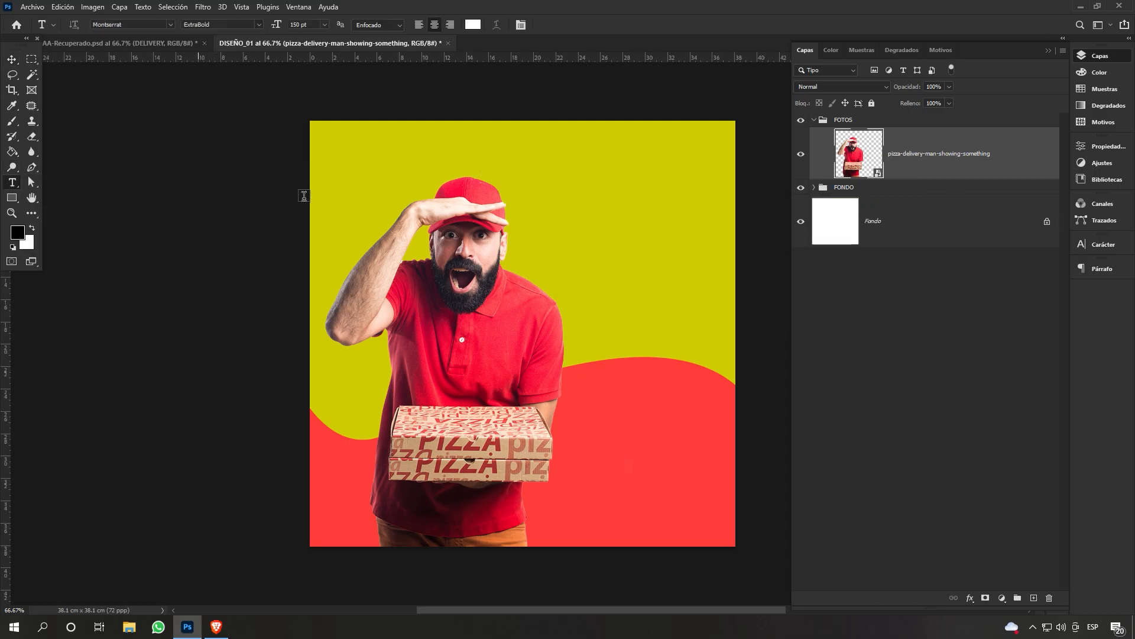
{"action": "left_click", "coordinate": [616, 224]}
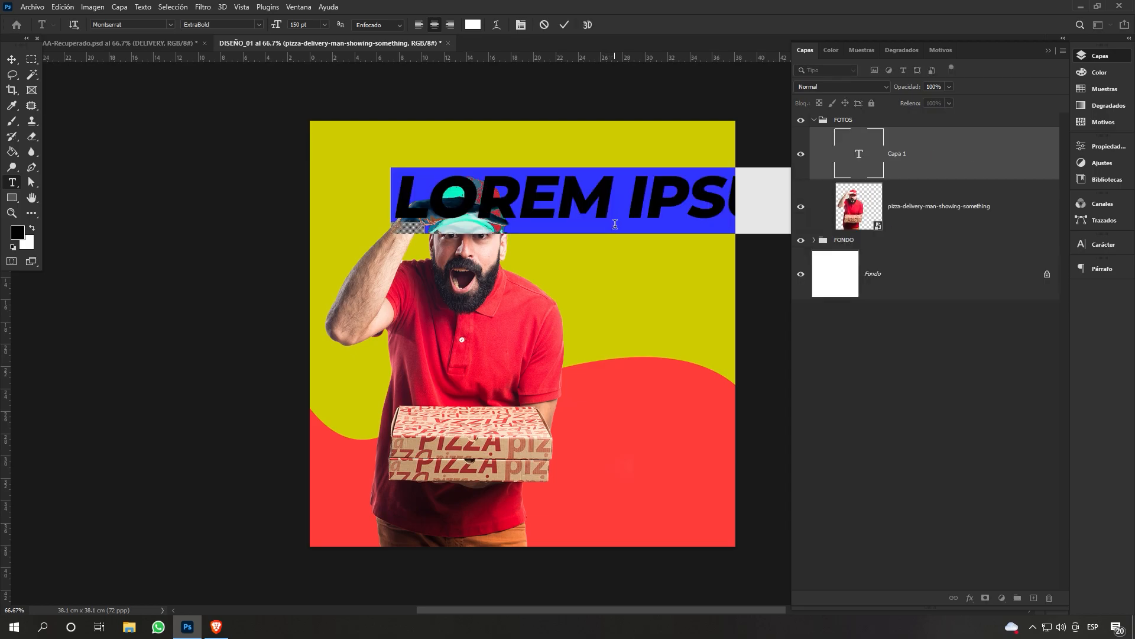
{"action": "type", "text": "DELIVER"}
{"action": "type", "text": "Y"}
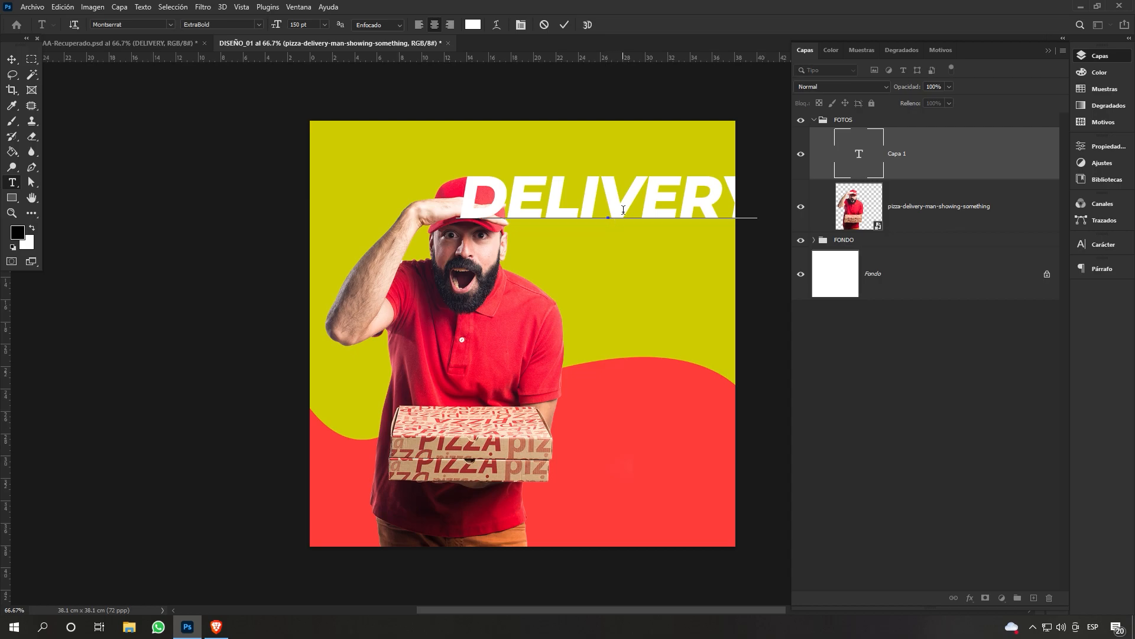
Change the DELIVERY text's font to Mont Heavy DEMO, bring up its character settings and commit the text.
{"action": "key", "text": "ctrl+a"}
{"action": "left_click", "coordinate": [148, 23]}
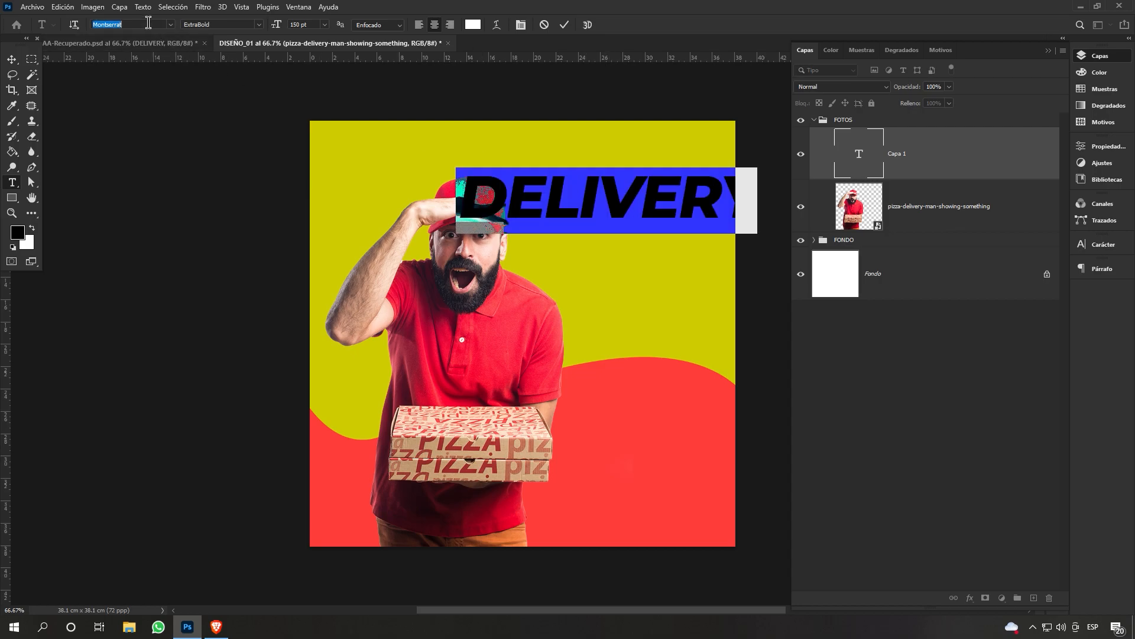
{"action": "type", "text": "MON"}
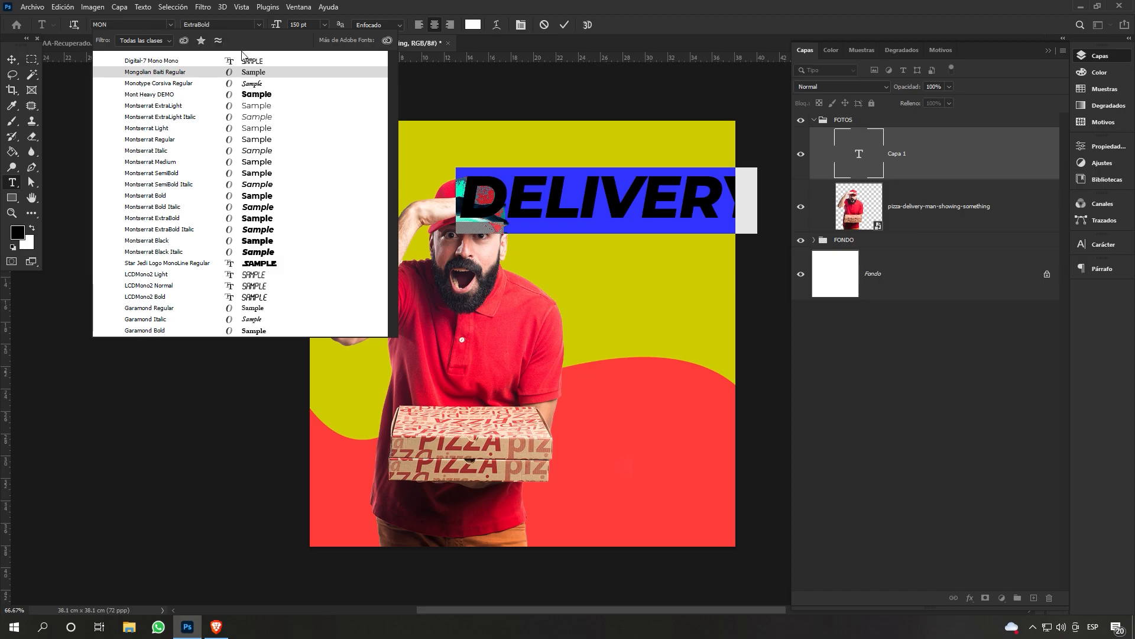
{"action": "left_click", "coordinate": [190, 95]}
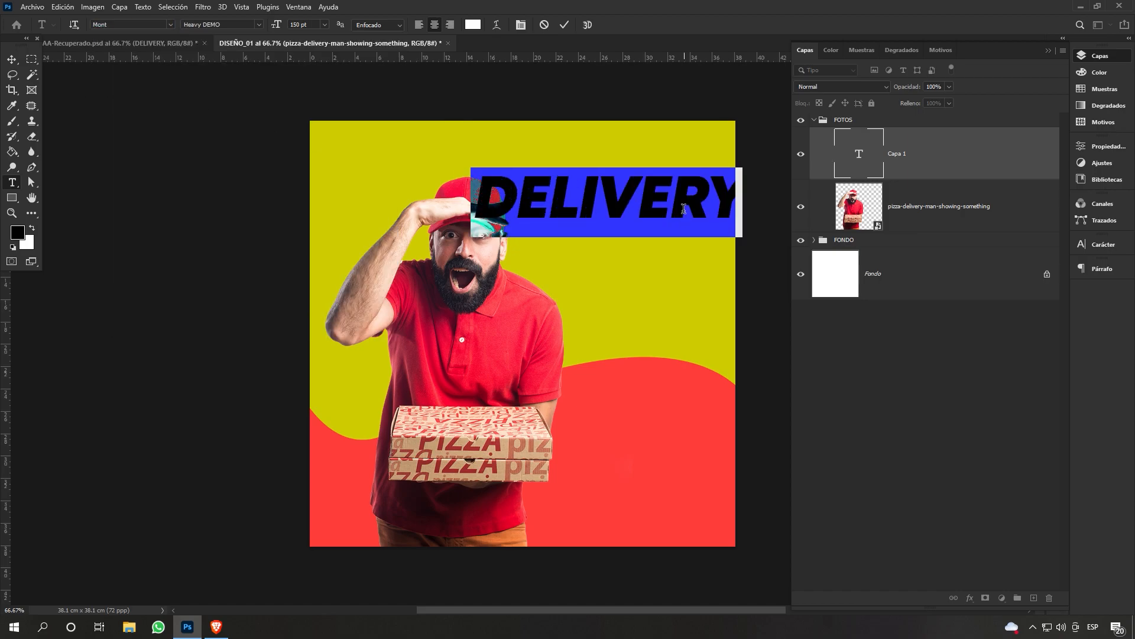
{"action": "left_click", "coordinate": [299, 7]}
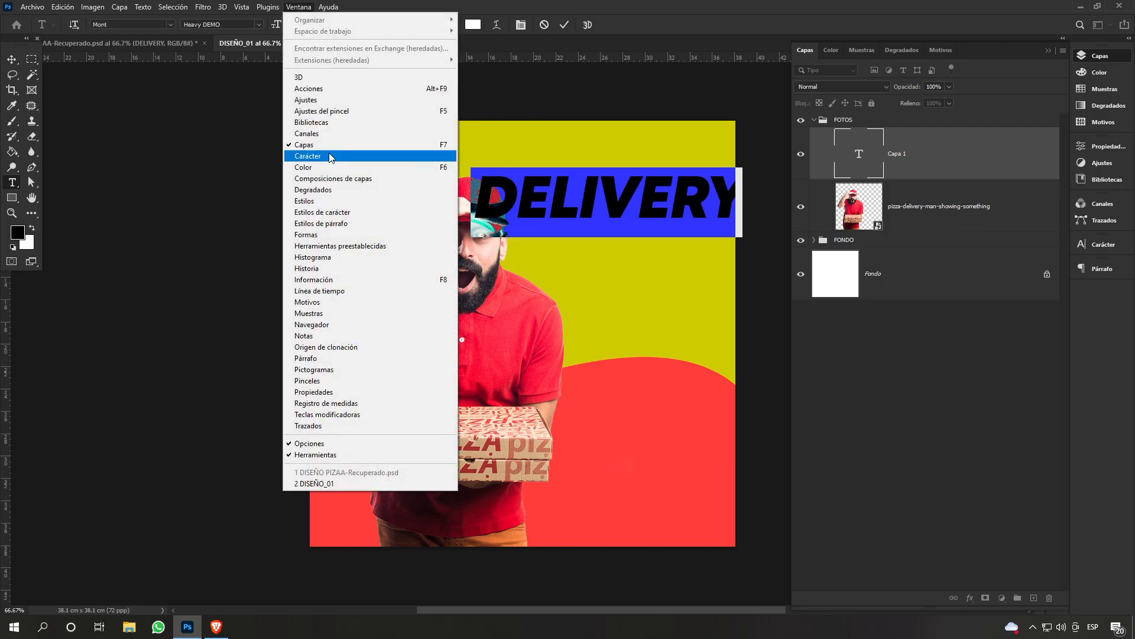
{"action": "left_click", "coordinate": [328, 154]}
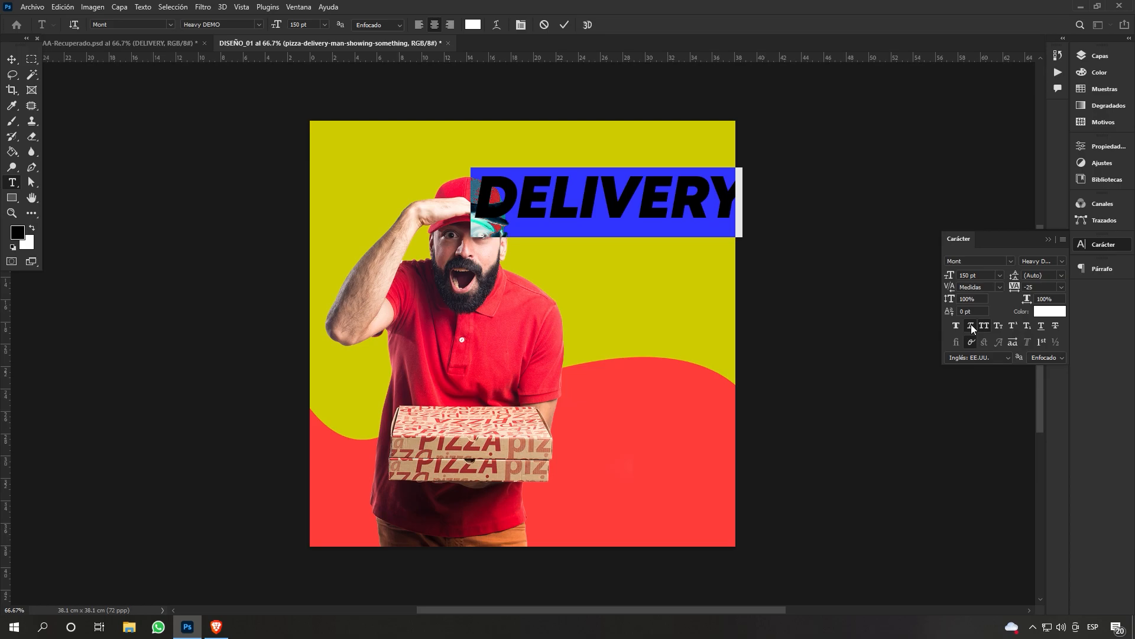
{"action": "left_click", "coordinate": [11, 60]}
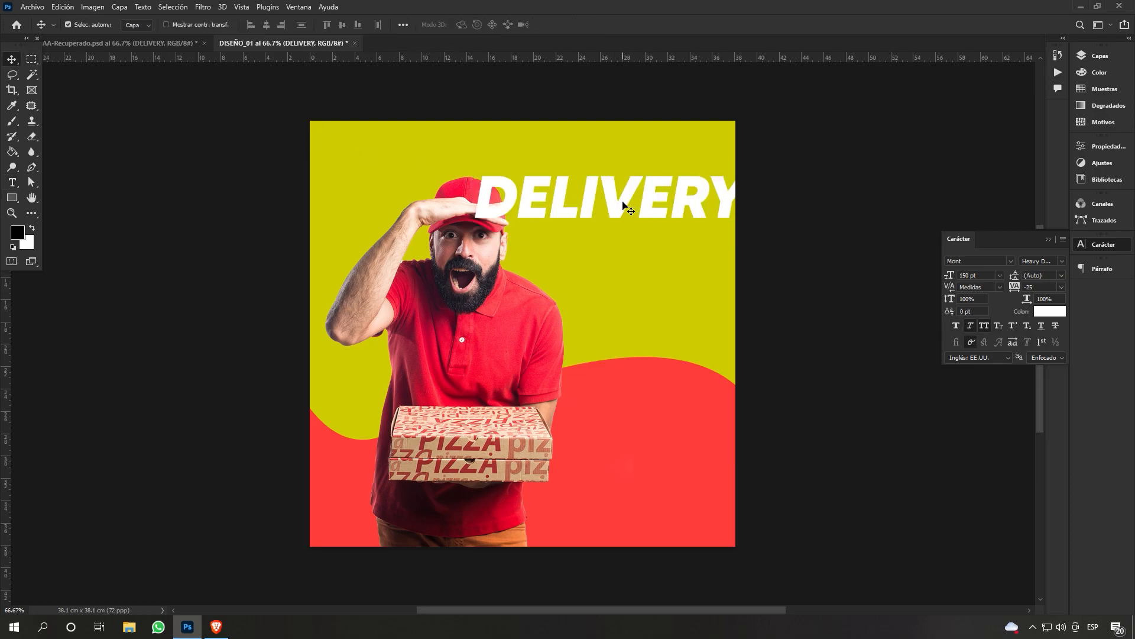
Scale the DELIVERY text to about 79% and position it to the right of the man's cap, inside the canvas.
{"action": "key", "text": "ctrl+t"}
{"action": "left_click_drag", "start_coordinate": [759, 201], "coordinate": [689, 201]}
{"action": "left_click_drag", "start_coordinate": [620, 200], "coordinate": [650, 201]}
{"action": "left_click", "coordinate": [665, 24]}
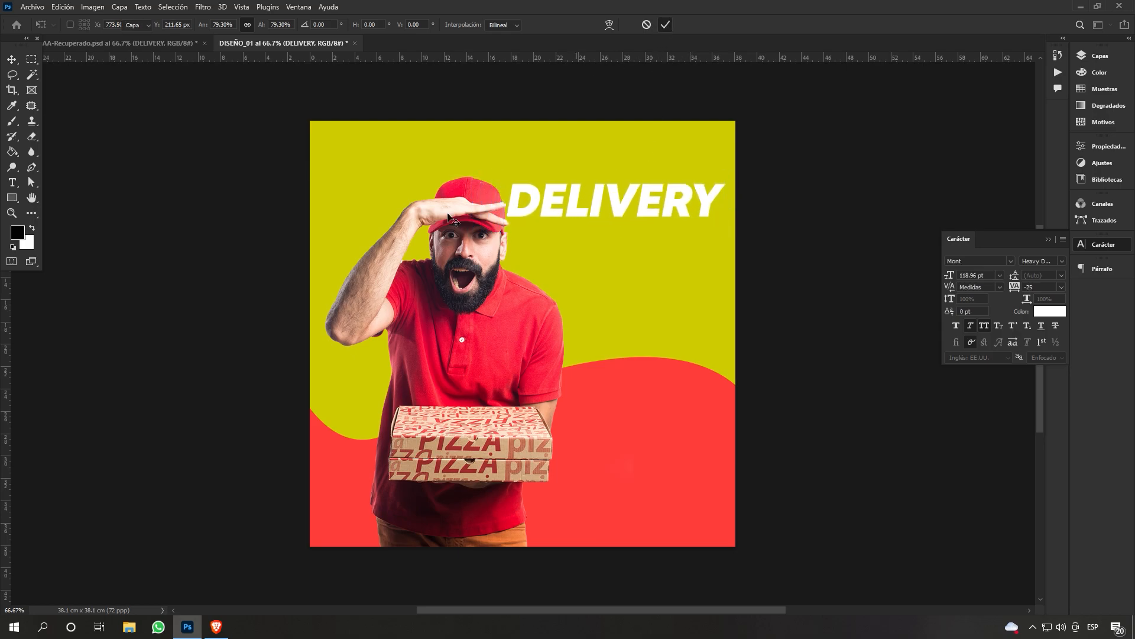
Move the delivery man slightly down and left, and raise the DELIVERY text closer to the canvas's upper edge.
{"action": "left_click_drag", "start_coordinate": [453, 239], "coordinate": [442, 238]}
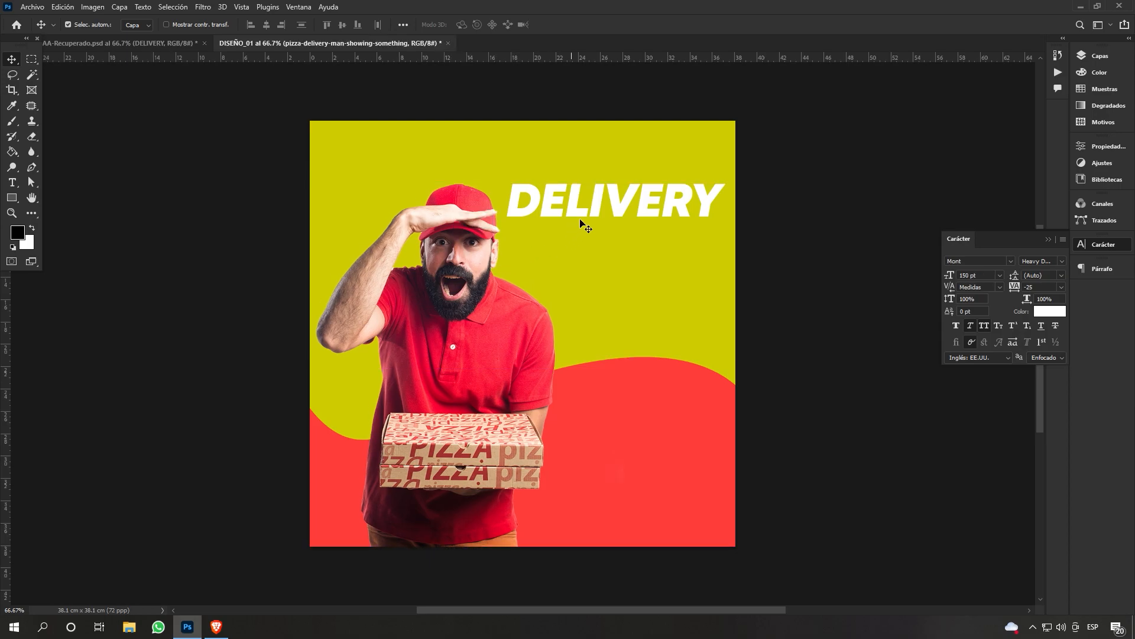
{"action": "left_click_drag", "start_coordinate": [627, 197], "coordinate": [627, 176]}
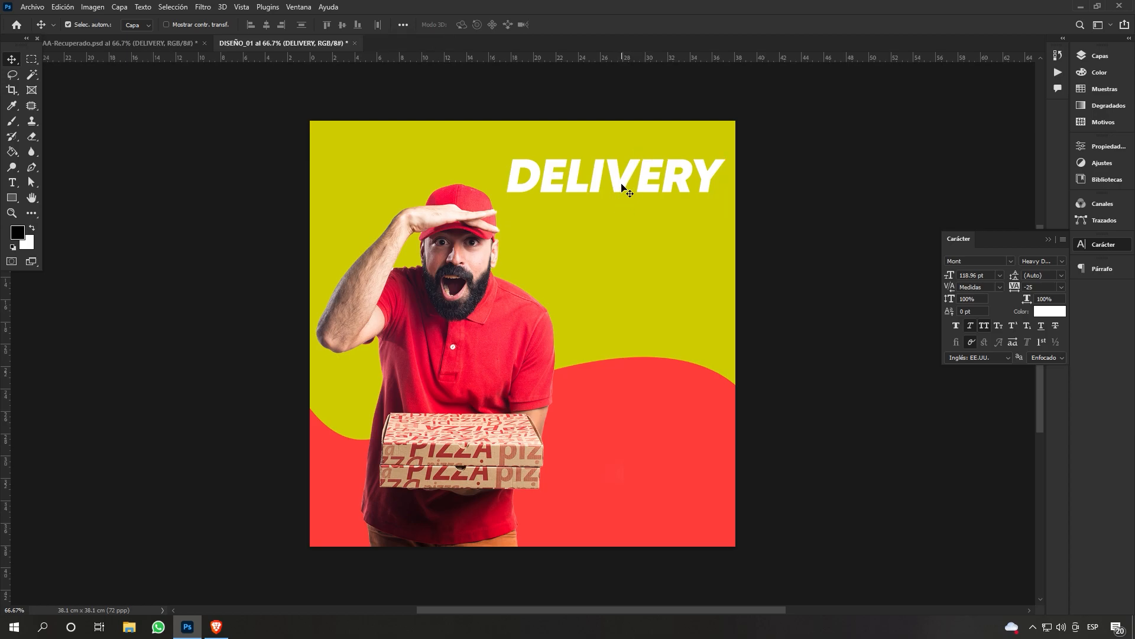
Duplicate the DELIVERY text directly below the original and change the copy's wording to PIZZA.
{"action": "left_click_drag", "start_coordinate": [619, 179], "coordinate": [619, 226]}
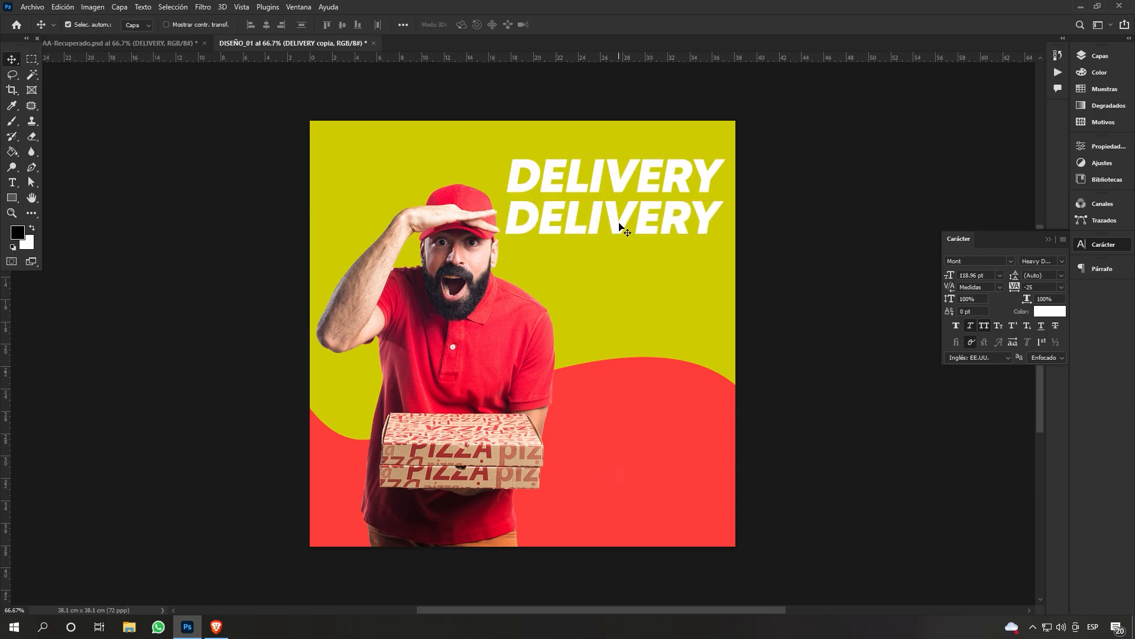
{"action": "left_click", "coordinate": [17, 186]}
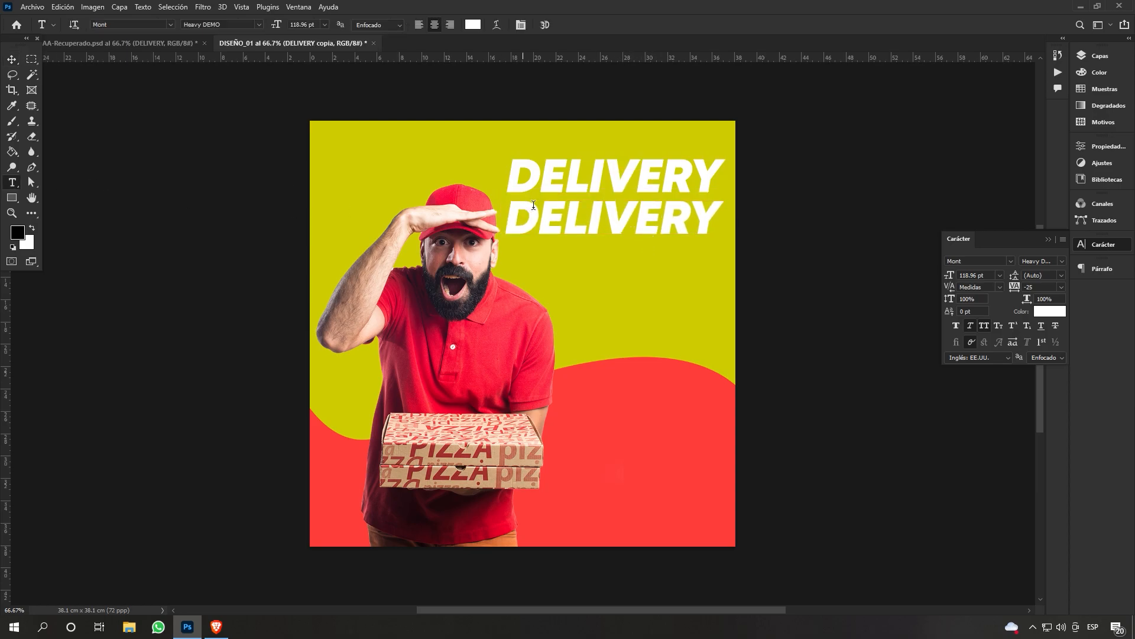
{"action": "double_click", "coordinate": [545, 218]}
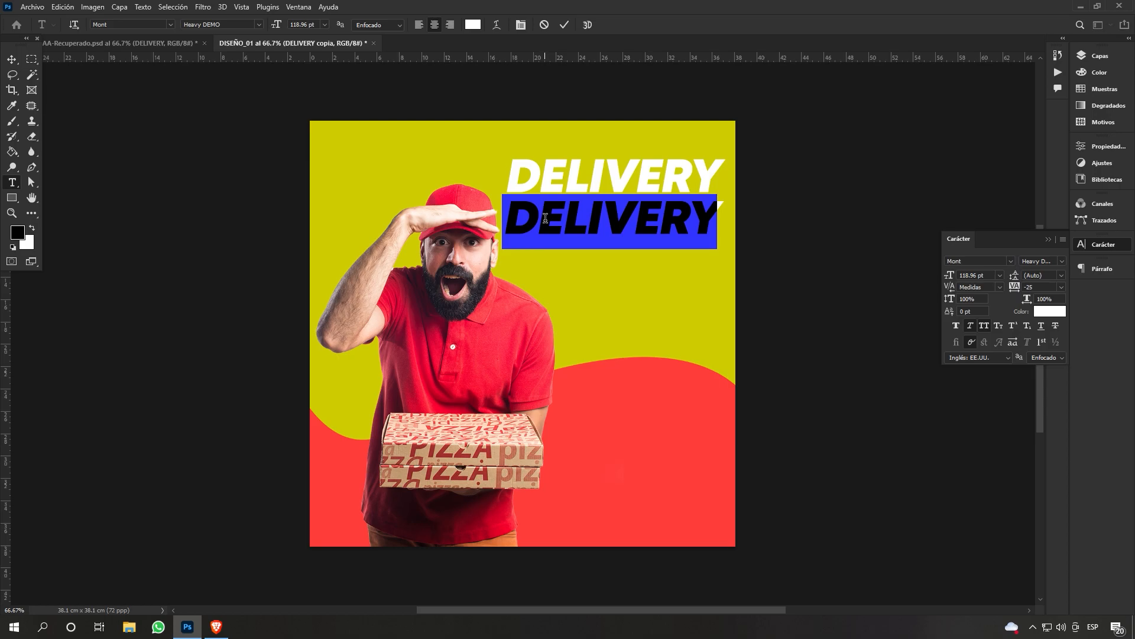
{"action": "type", "text": "PIZZA"}
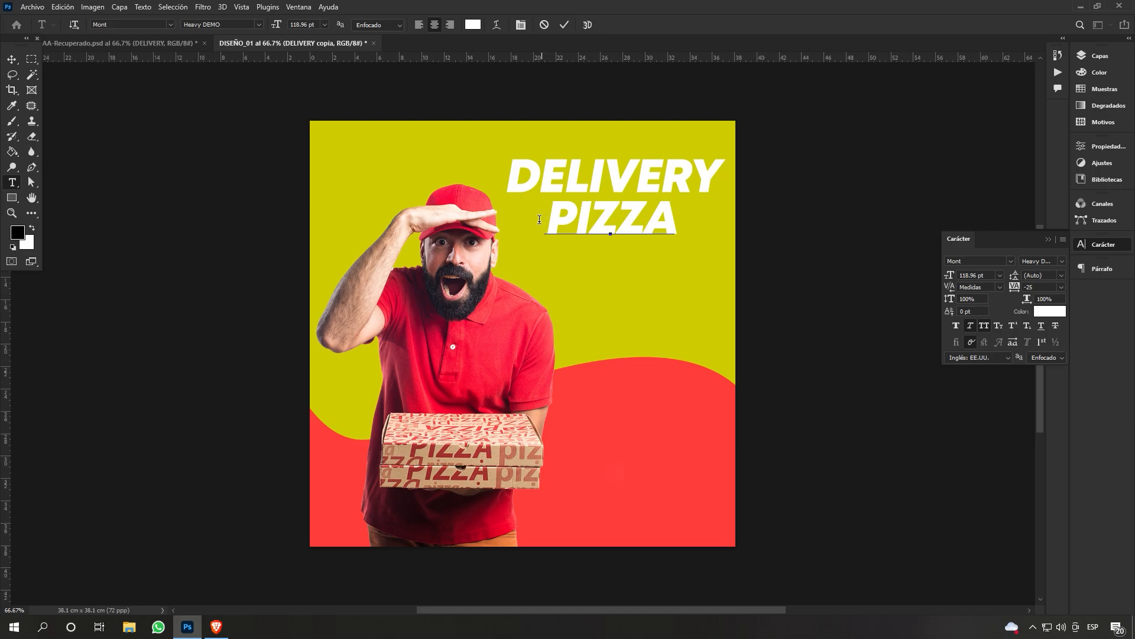
{"action": "key", "text": "ctrl+Return"}
{"action": "key", "text": "v"}
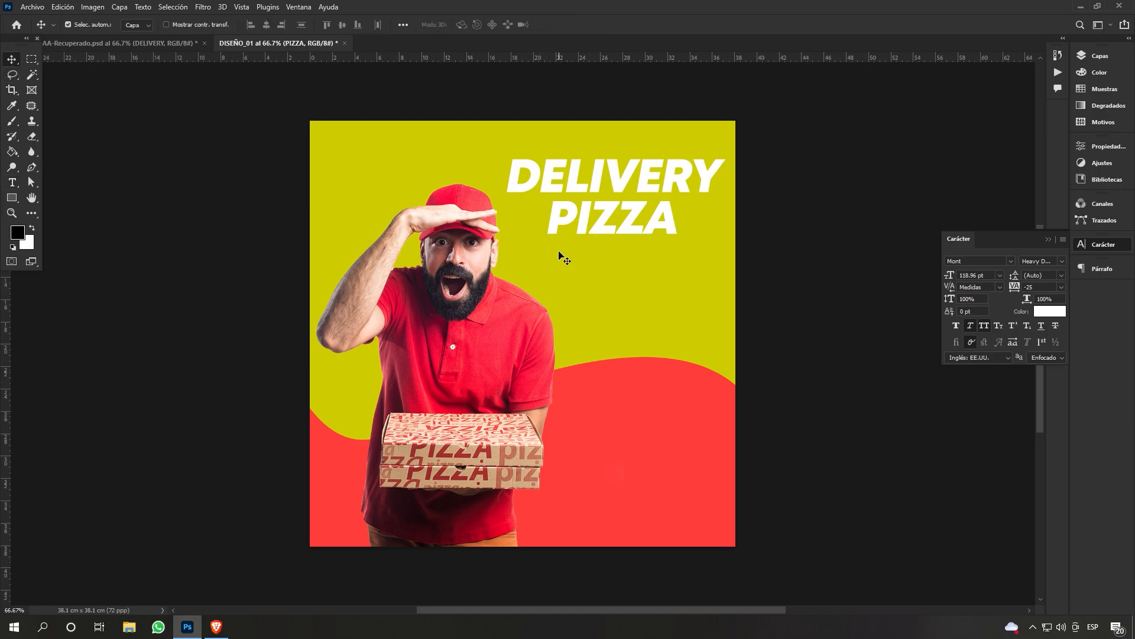
{"action": "left_click", "coordinate": [12, 183]}
{"action": "double_click", "coordinate": [594, 177]}
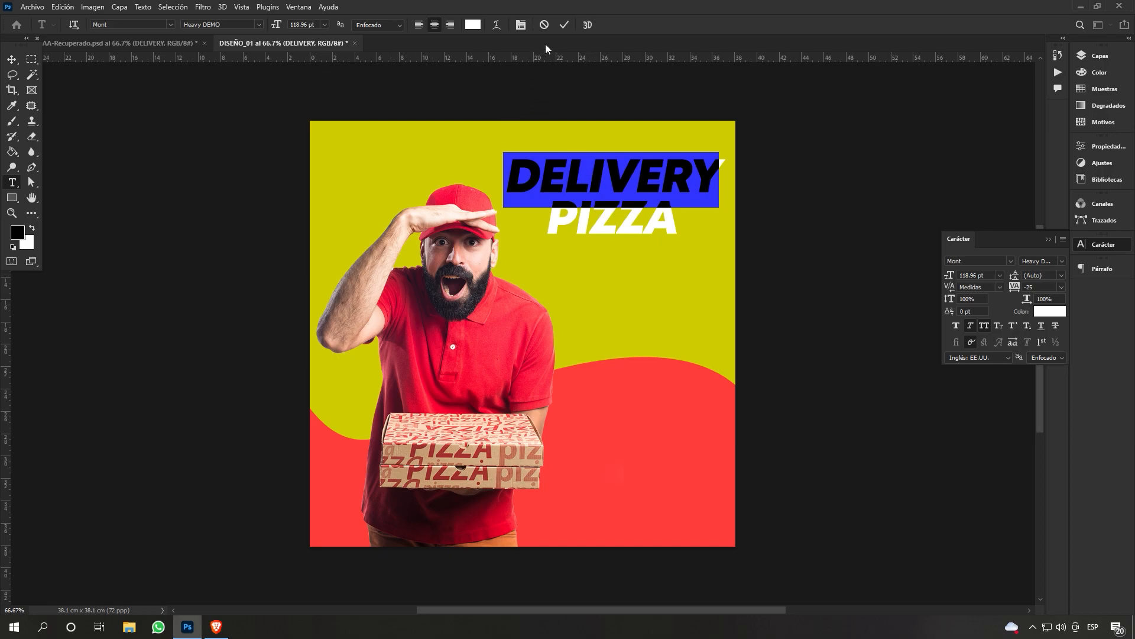
{"action": "left_click", "coordinate": [564, 26]}
{"action": "key", "text": "v"}
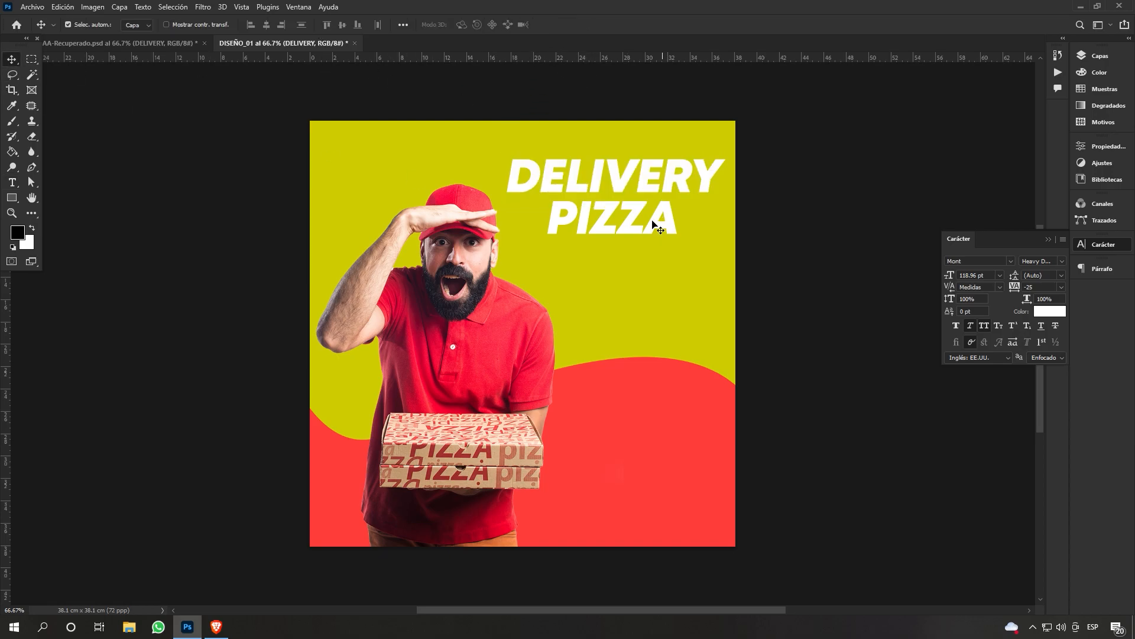
Select the PIZZA and DELIVERY text layers together and move them out of the FOTOS group to the top of the layer stack.
{"action": "left_click", "coordinate": [586, 212]}
{"action": "left_click", "coordinate": [577, 183], "text": "shift"}
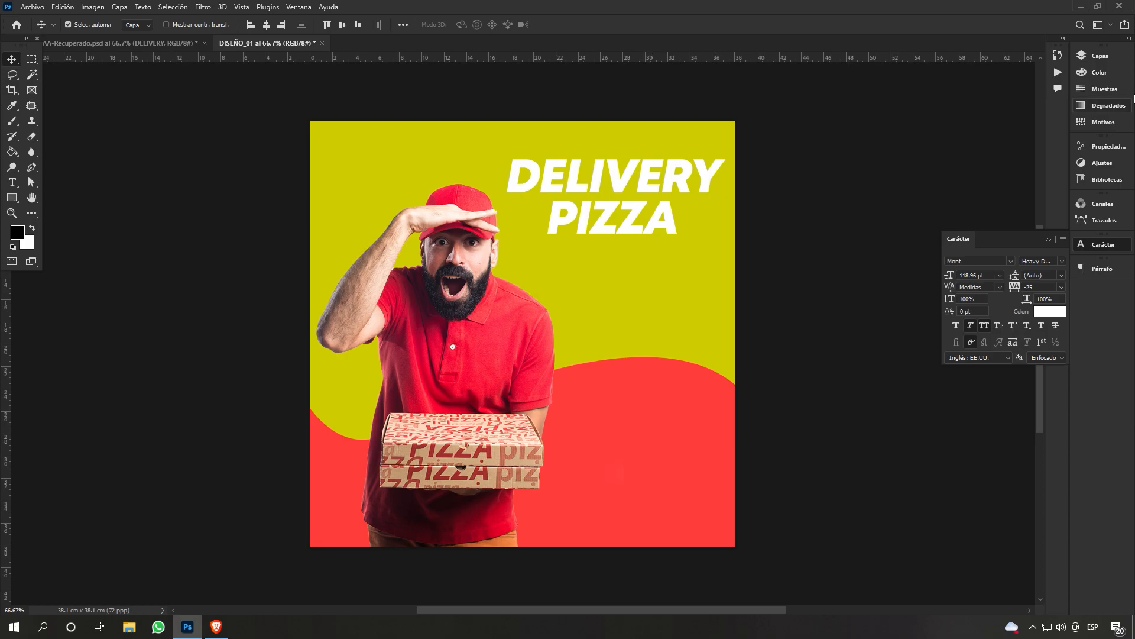
{"action": "left_click", "coordinate": [1110, 57]}
{"action": "left_click", "coordinate": [1110, 57]}
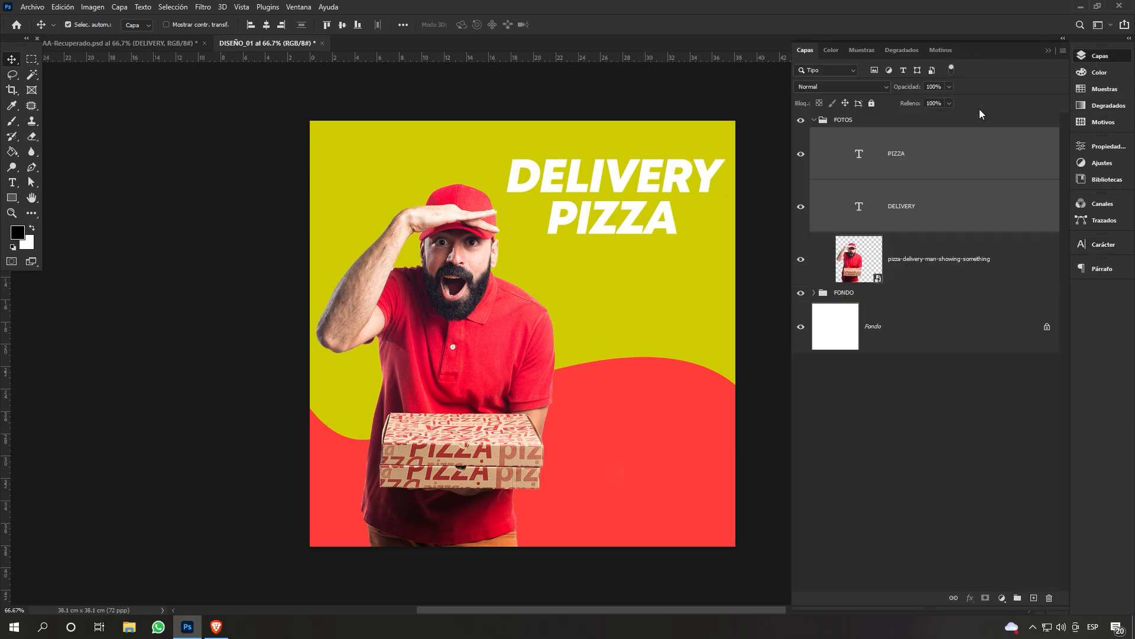
{"action": "left_click", "coordinate": [814, 120]}
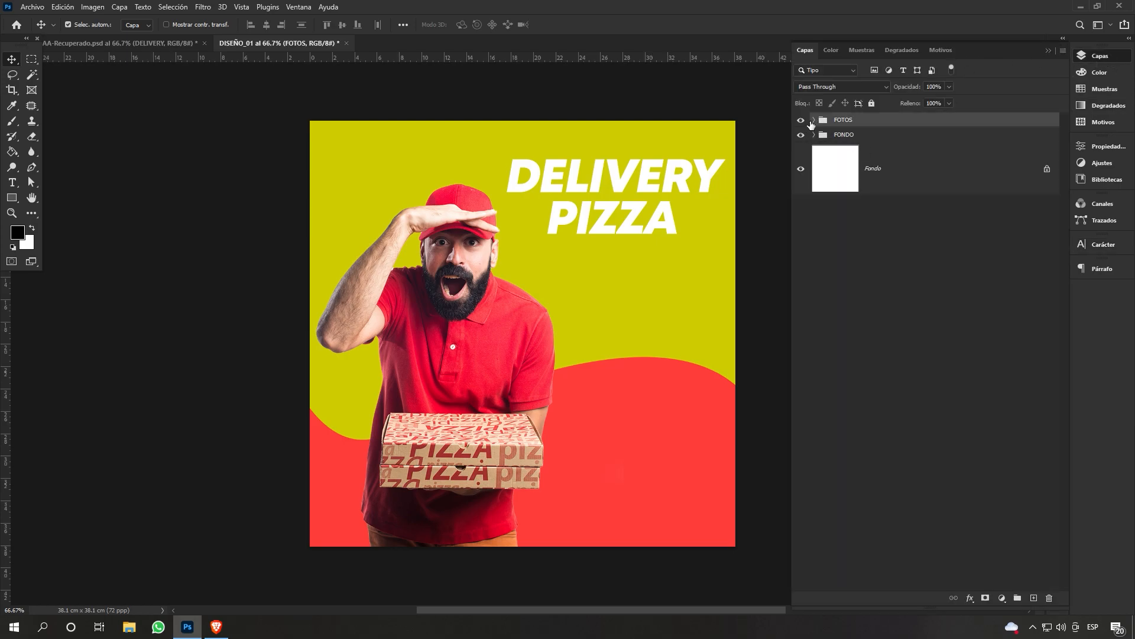
{"action": "left_click", "coordinate": [813, 120]}
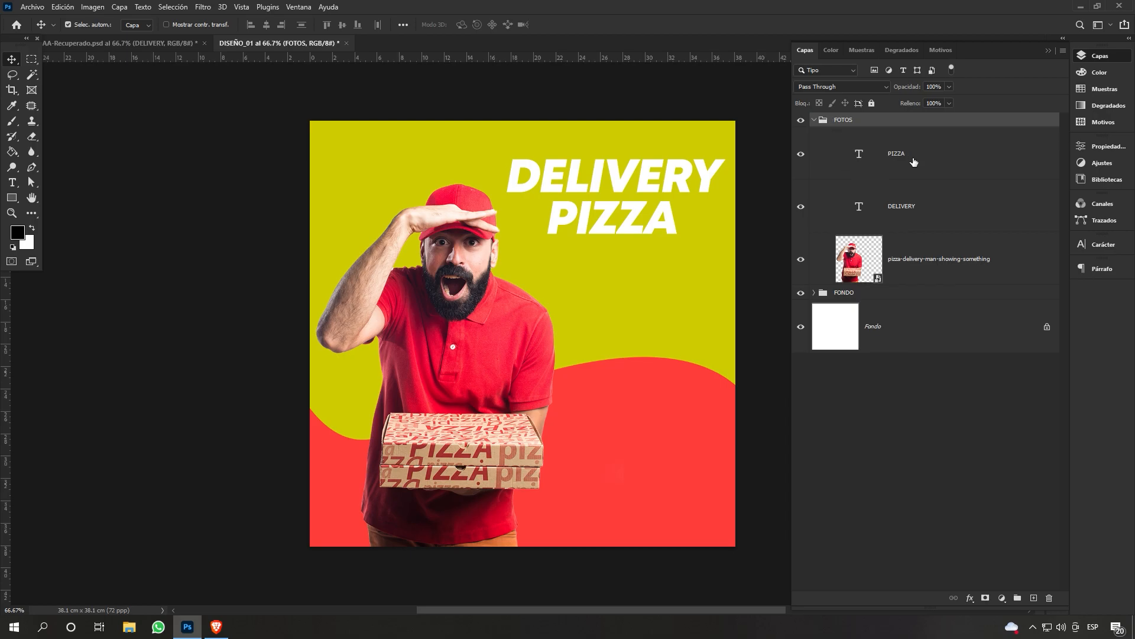
{"action": "left_click", "coordinate": [940, 163]}
{"action": "left_click", "coordinate": [946, 207]}
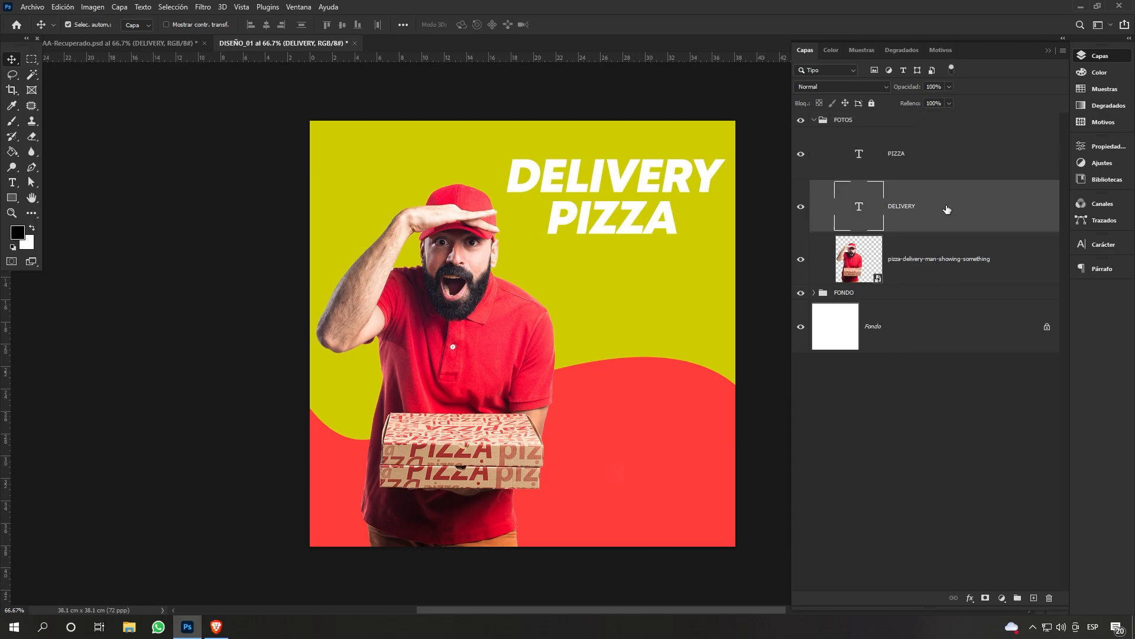
{"action": "left_click", "coordinate": [951, 168], "text": "shift"}
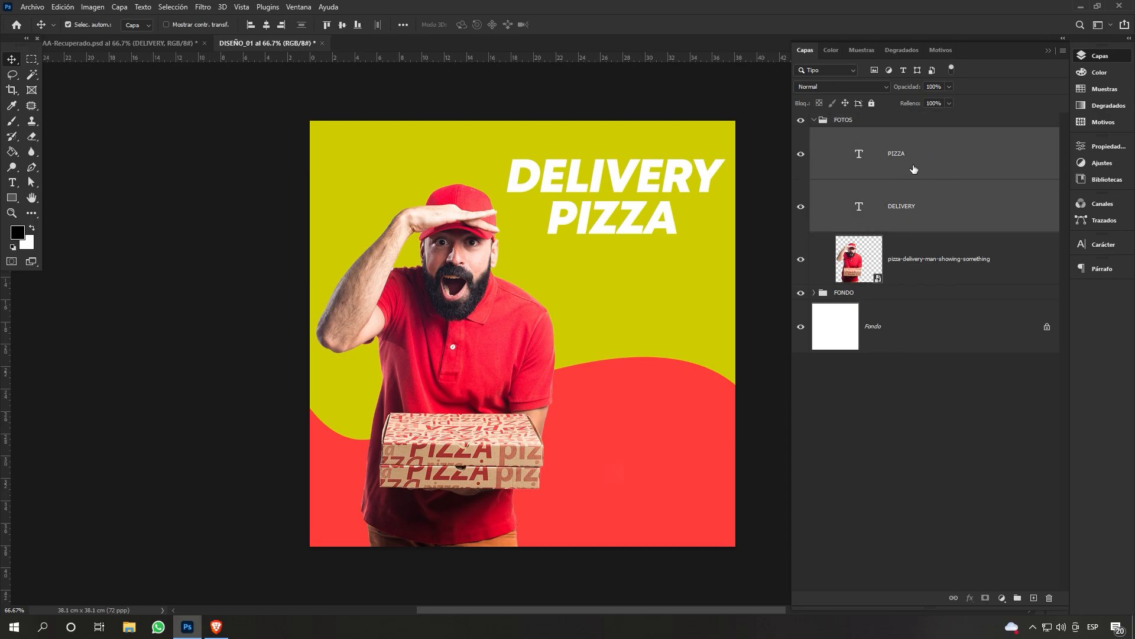
{"action": "left_click_drag", "start_coordinate": [943, 148], "coordinate": [944, 114]}
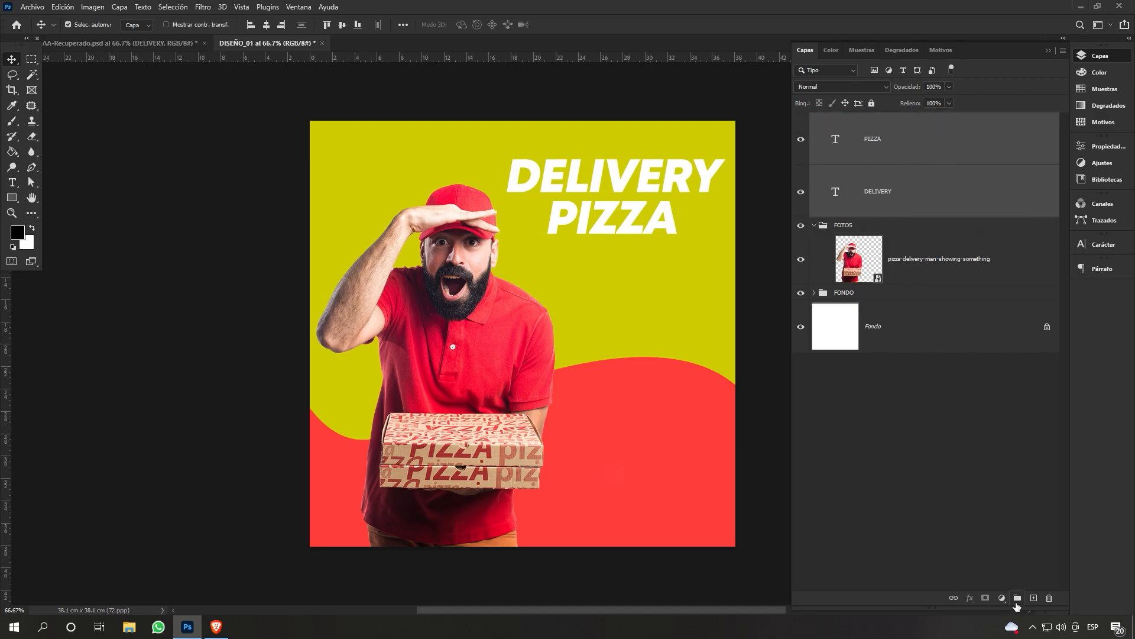
Group the two text layers, name the group TEXTO and collapse the FOTOS group.
{"action": "left_click", "coordinate": [1018, 597]}
{"action": "double_click", "coordinate": [844, 120]}
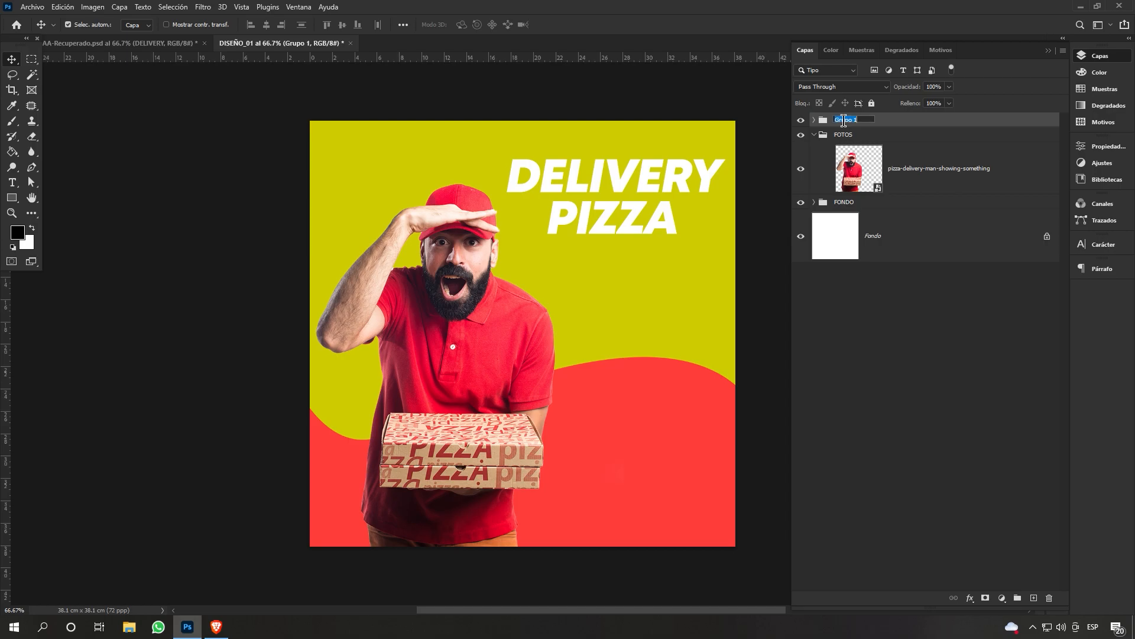
{"action": "type", "text": "TEXTO"}
{"action": "left_click", "coordinate": [814, 135]}
{"action": "left_click", "coordinate": [815, 135]}
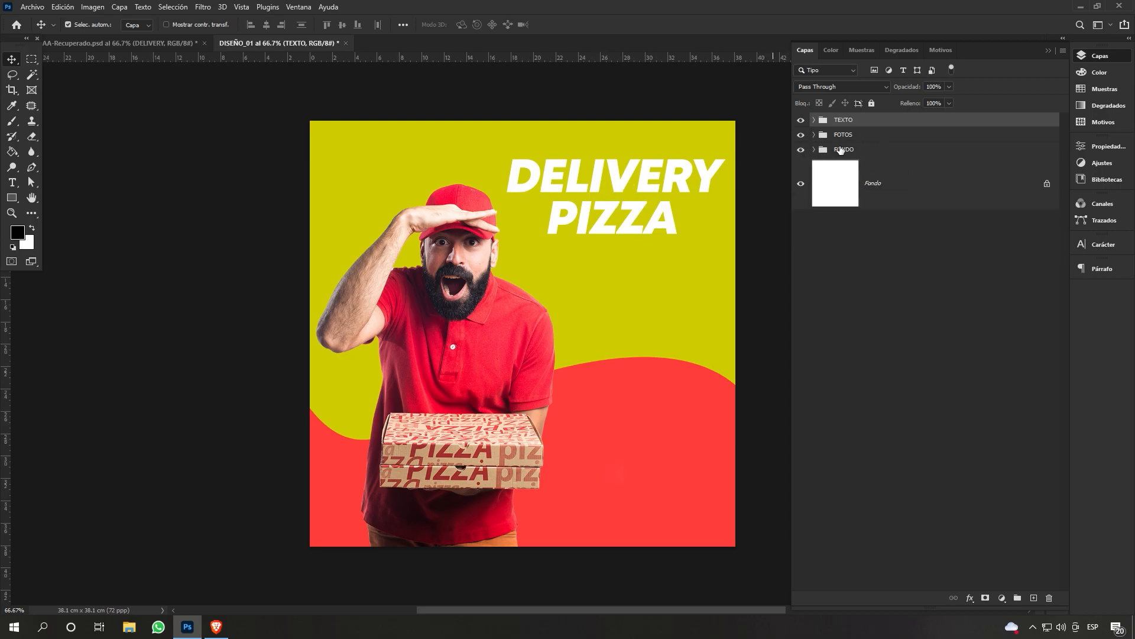
Move the DELIVERY and PIZZA texts together slightly down on the canvas.
{"action": "left_click", "coordinate": [600, 179]}
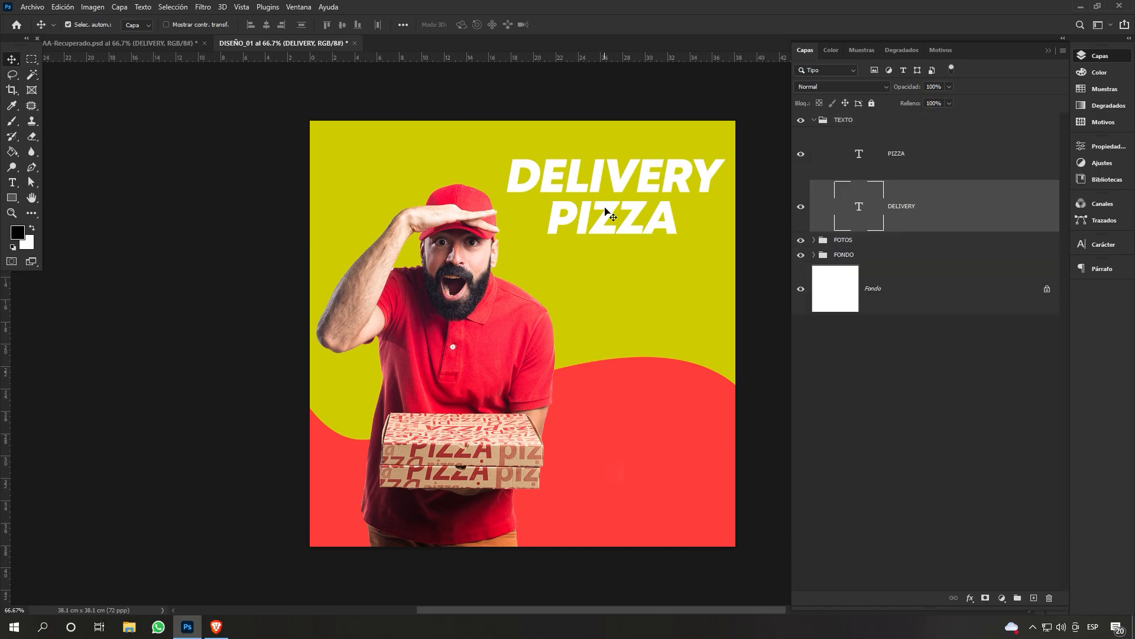
{"action": "left_click", "coordinate": [609, 214], "text": "shift"}
{"action": "left_click_drag", "start_coordinate": [599, 179], "coordinate": [601, 195]}
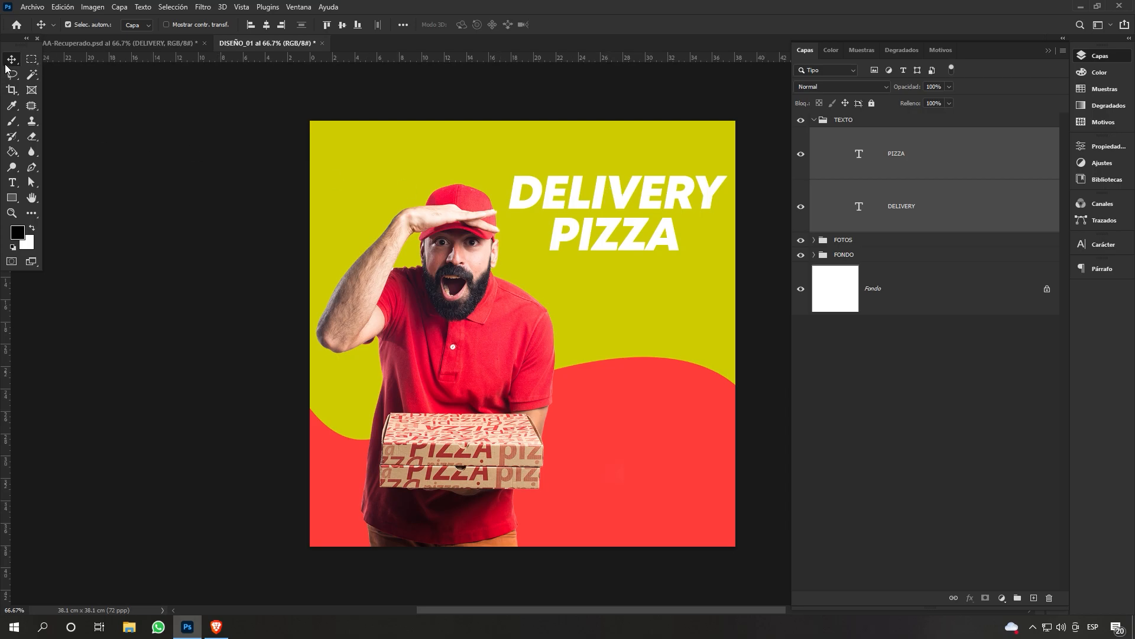
Add a new text reading HAWAIANA below the PIZZA text.
{"action": "left_click", "coordinate": [965, 161]}
{"action": "left_click", "coordinate": [12, 184]}
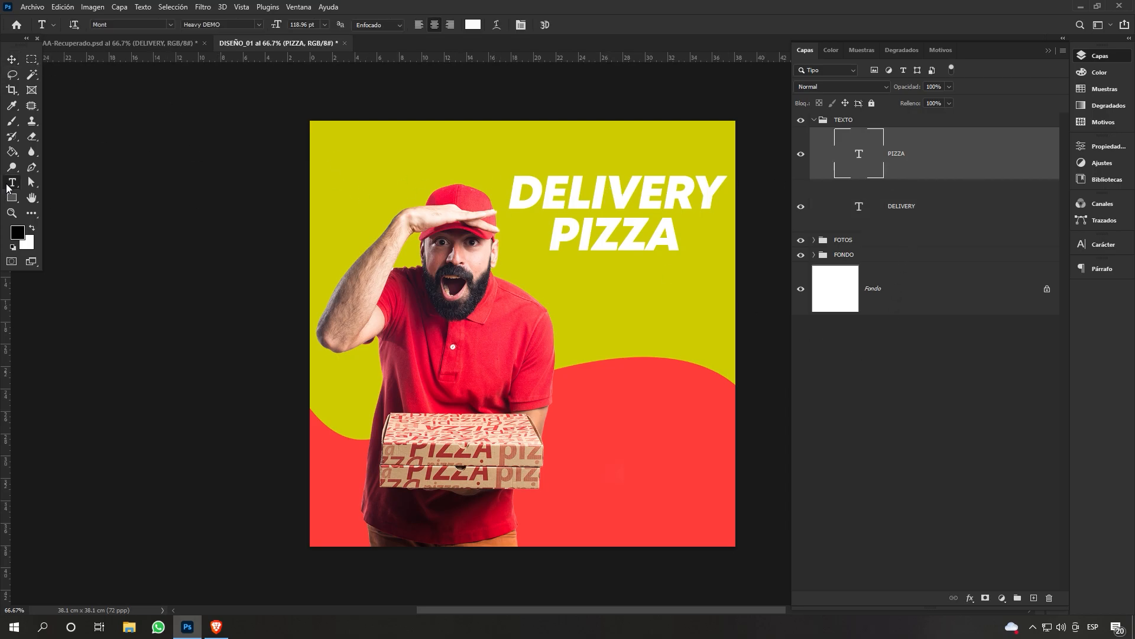
{"action": "left_click", "coordinate": [573, 286]}
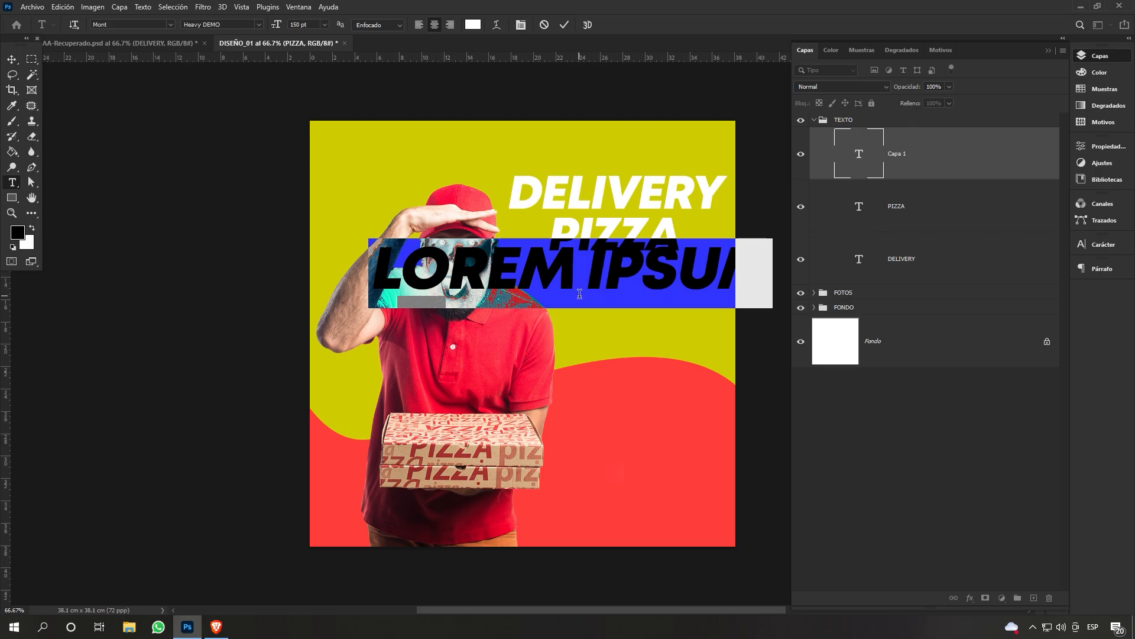
{"action": "type", "text": "HA"}
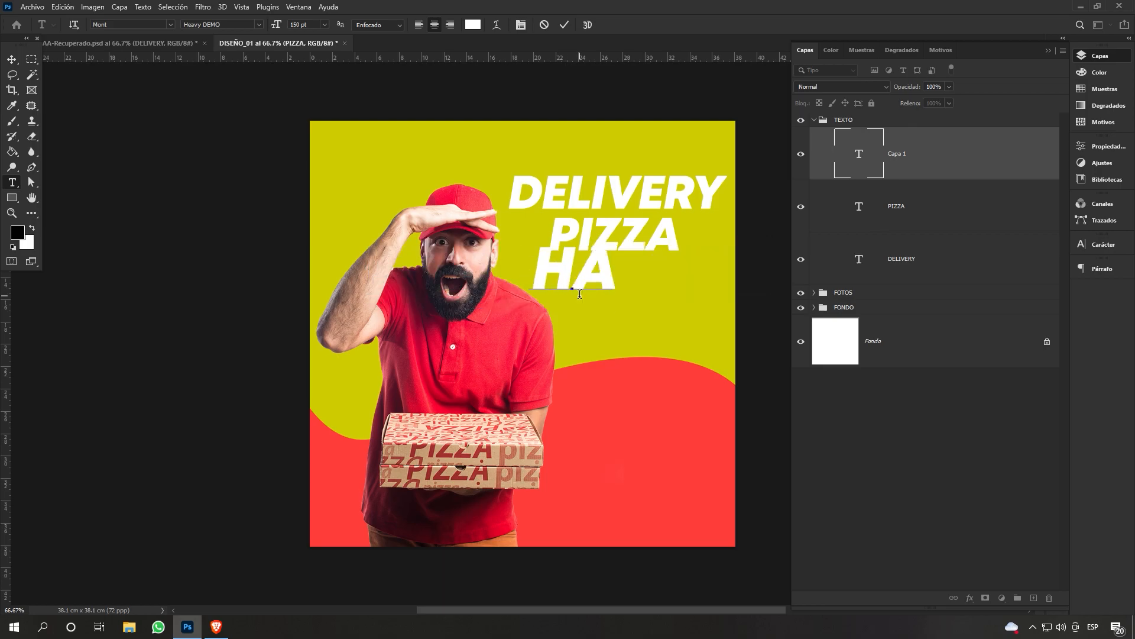
{"action": "type", "text": "WAIANA"}
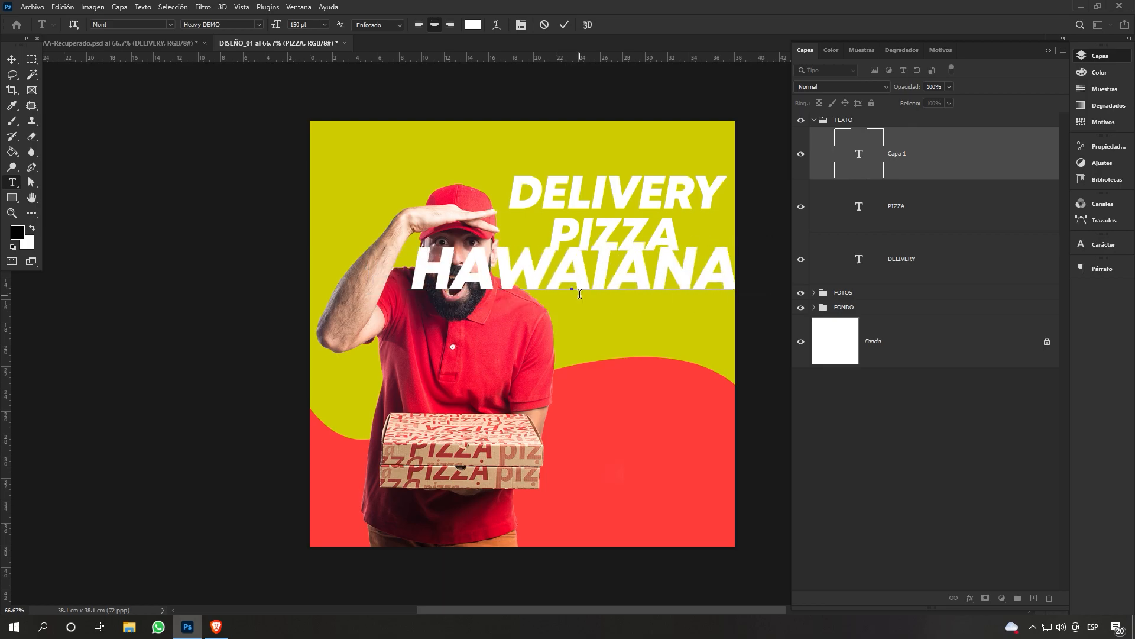
Set the whole HAWAIANA text in The Sunset Regular font and turn off its all-caps style.
{"action": "key", "text": "ctrl+a"}
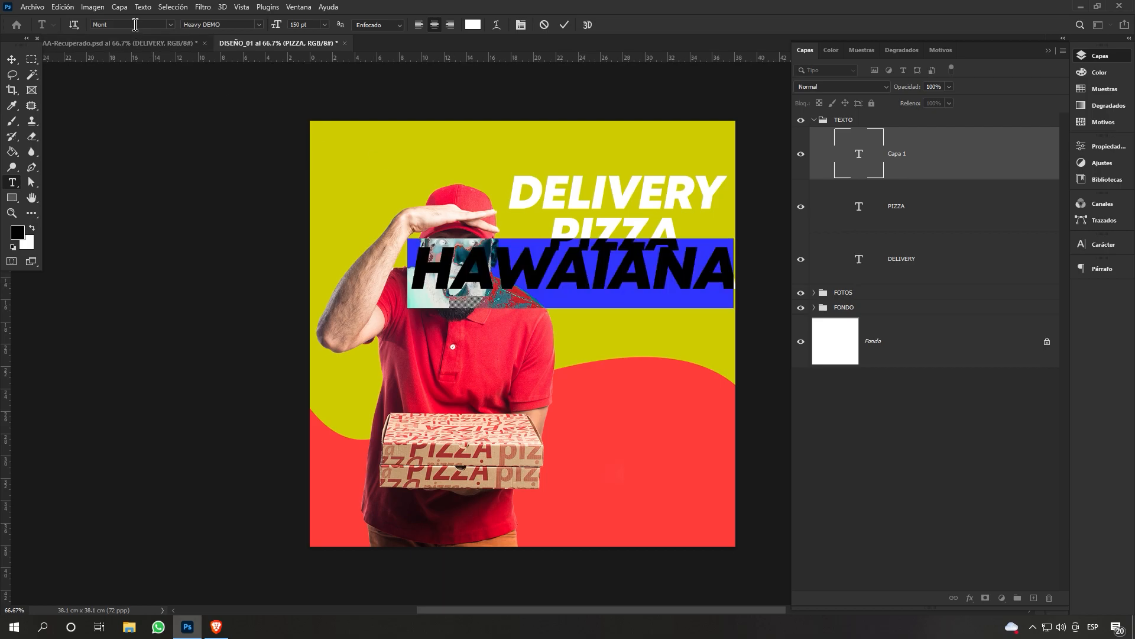
{"action": "type", "text": "the"}
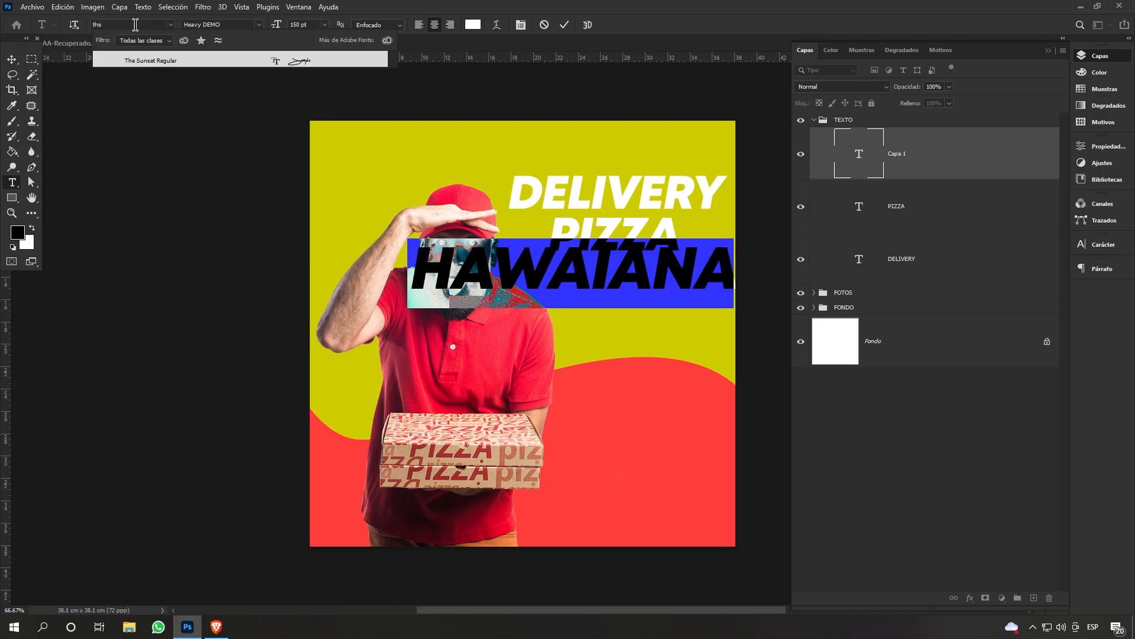
{"action": "left_click", "coordinate": [157, 60]}
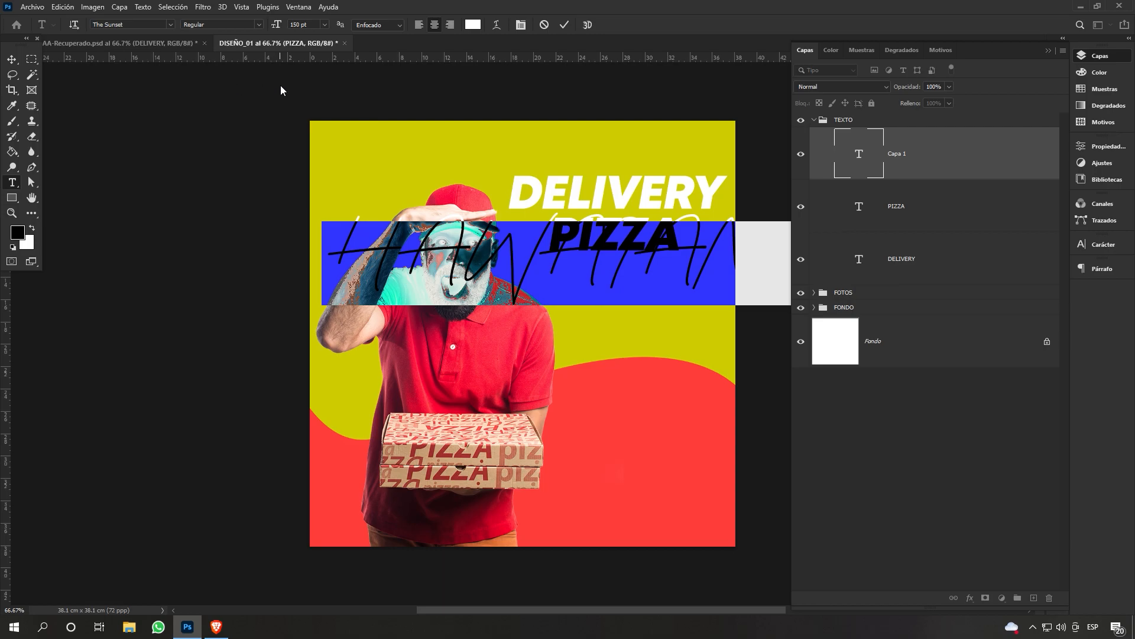
{"action": "left_click", "coordinate": [298, 7]}
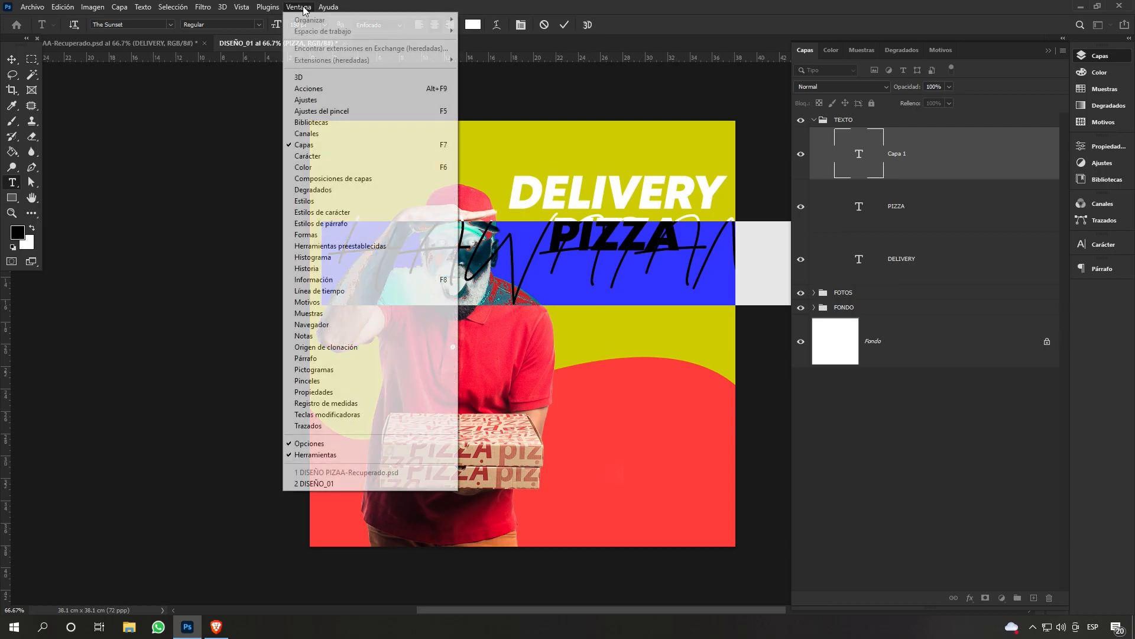
{"action": "left_click", "coordinate": [313, 155]}
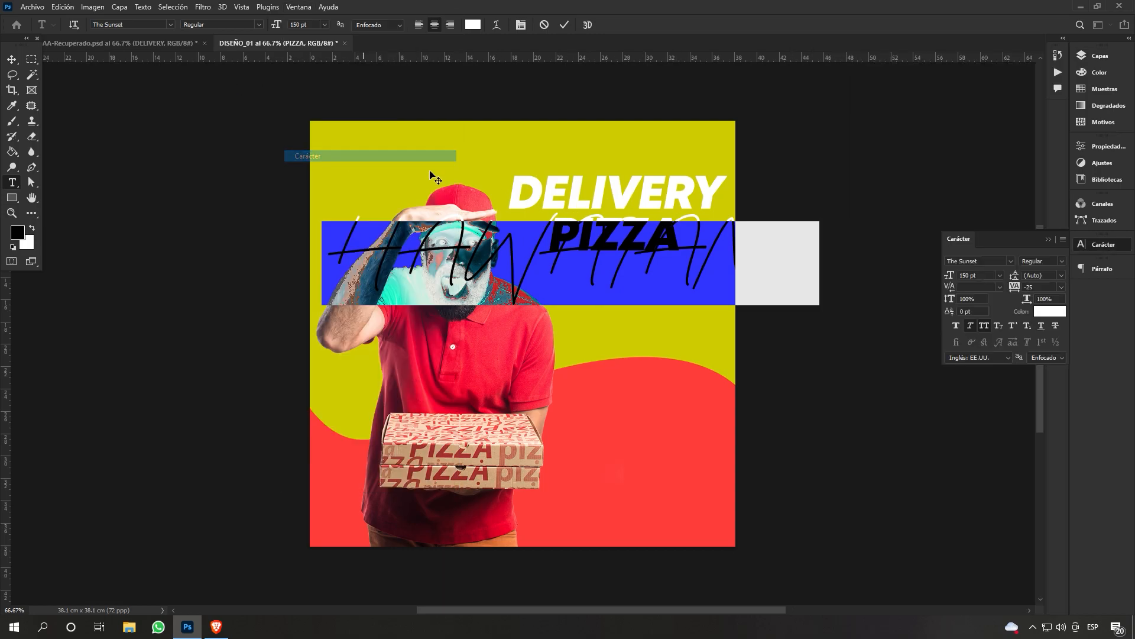
{"action": "left_click", "coordinate": [982, 326]}
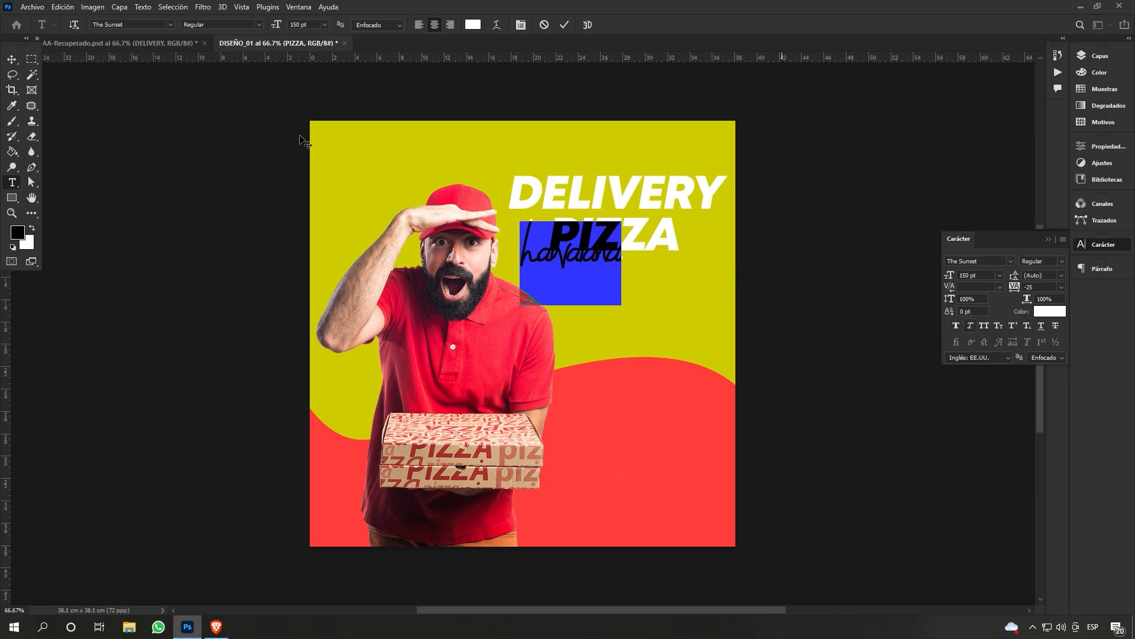
Move the hawaiana text into the empty area below PIZZA and replace its first letter with a capital H.
{"action": "left_click", "coordinate": [12, 60]}
{"action": "left_click_drag", "start_coordinate": [584, 265], "coordinate": [636, 314]}
{"action": "left_click", "coordinate": [12, 182]}
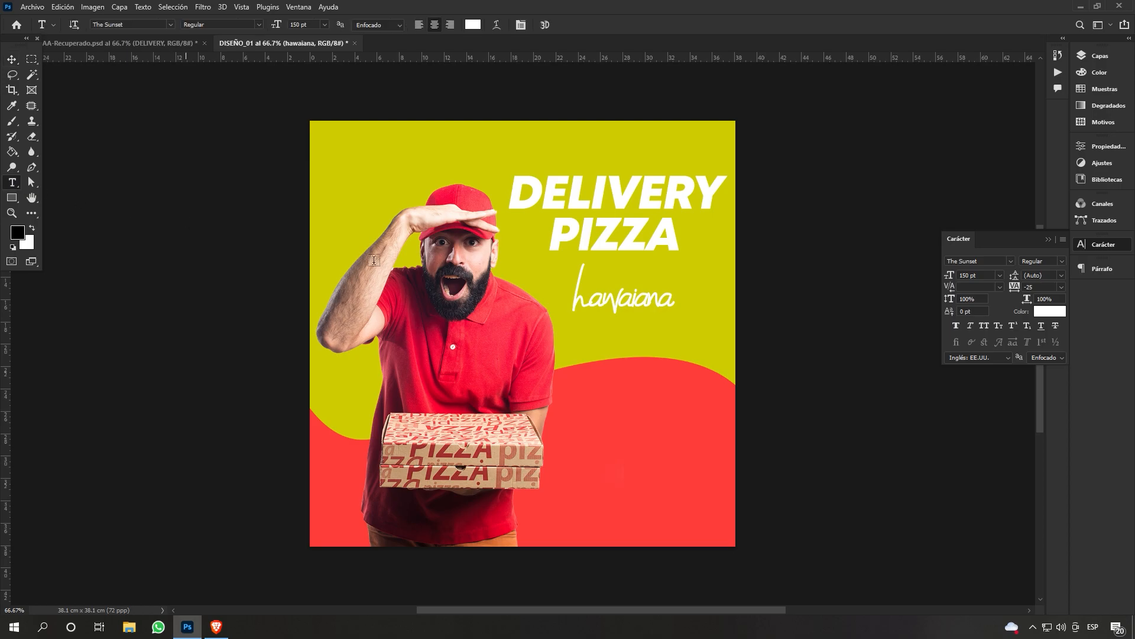
{"action": "left_click", "coordinate": [591, 301]}
{"action": "key", "text": "BackSpace"}
{"action": "type", "text": "H"}
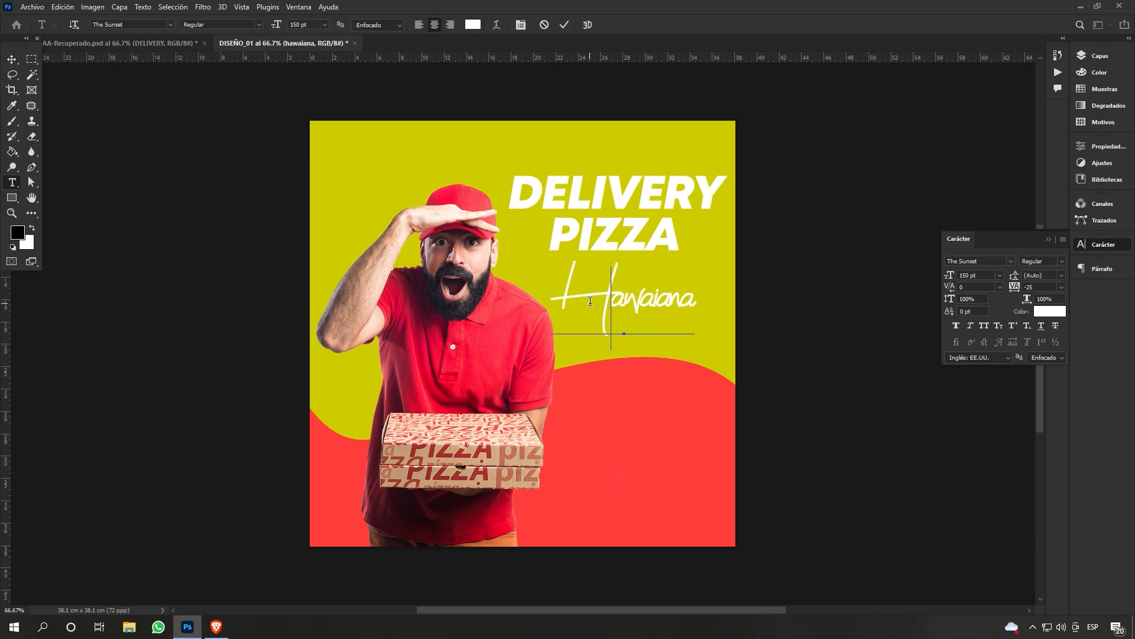
Recolor the Hawaiana text with the background wave's red, fe3f3d, and shift it slightly left under PIZZA.
{"action": "key", "text": "ctrl+a"}
{"action": "left_click", "coordinate": [473, 24]}
{"action": "left_click", "coordinate": [697, 456]}
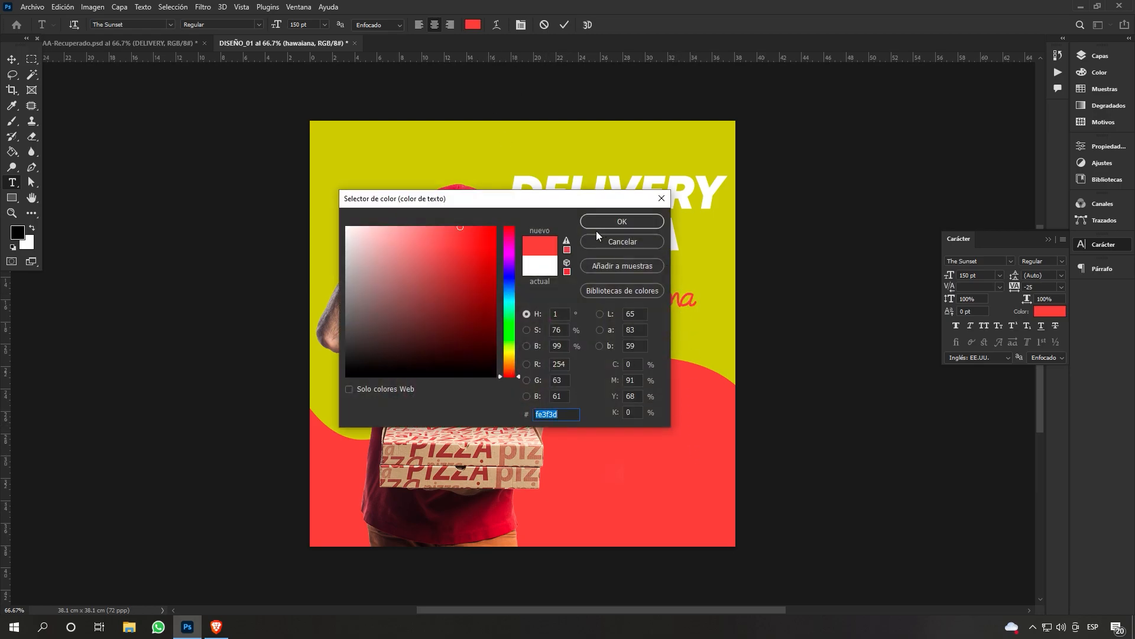
{"action": "left_click", "coordinate": [627, 222]}
{"action": "left_click", "coordinate": [10, 59]}
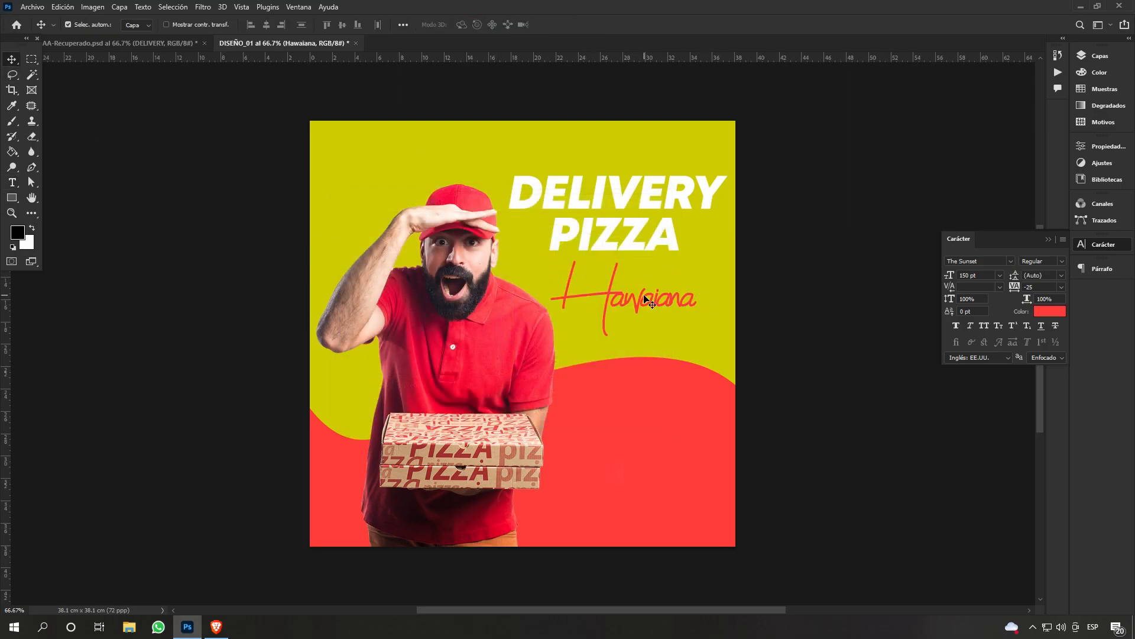
{"action": "mouse_move", "coordinate": [626, 302]}
{"action": "left_mouse_down"}
{"action": "mouse_move", "coordinate": [617, 301]}
{"action": "mouse_move", "coordinate": [669, 209]}
{"action": "mouse_move", "coordinate": [612, 168]}
{"action": "mouse_move", "coordinate": [613, 300]}
{"action": "left_mouse_up"}
Scale the delivery man down slightly and reposition him along the canvas's lower edge, clear of the text.
{"action": "left_click_drag", "start_coordinate": [486, 345], "coordinate": [480, 341]}
{"action": "key", "text": "ctrl+t"}
{"action": "left_click_drag", "start_coordinate": [236, 368], "coordinate": [261, 369]}
{"action": "left_click_drag", "start_coordinate": [427, 351], "coordinate": [423, 357]}
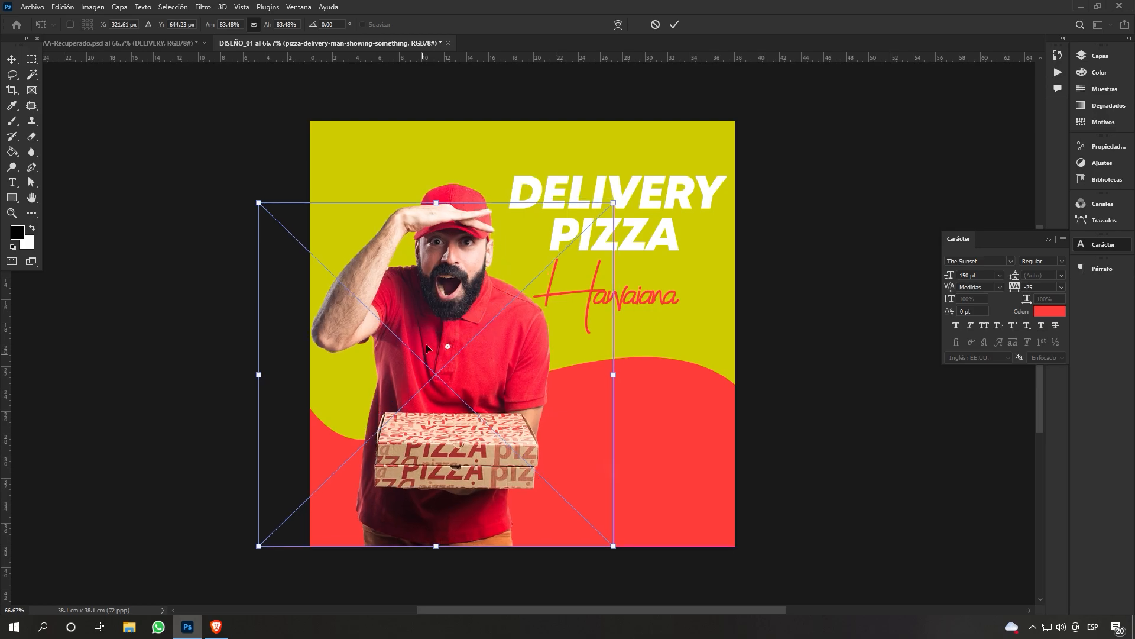
{"action": "left_click_drag", "start_coordinate": [436, 202], "coordinate": [436, 191]}
{"action": "left_click_drag", "start_coordinate": [436, 288], "coordinate": [432, 291]}
{"action": "left_click", "coordinate": [675, 25]}
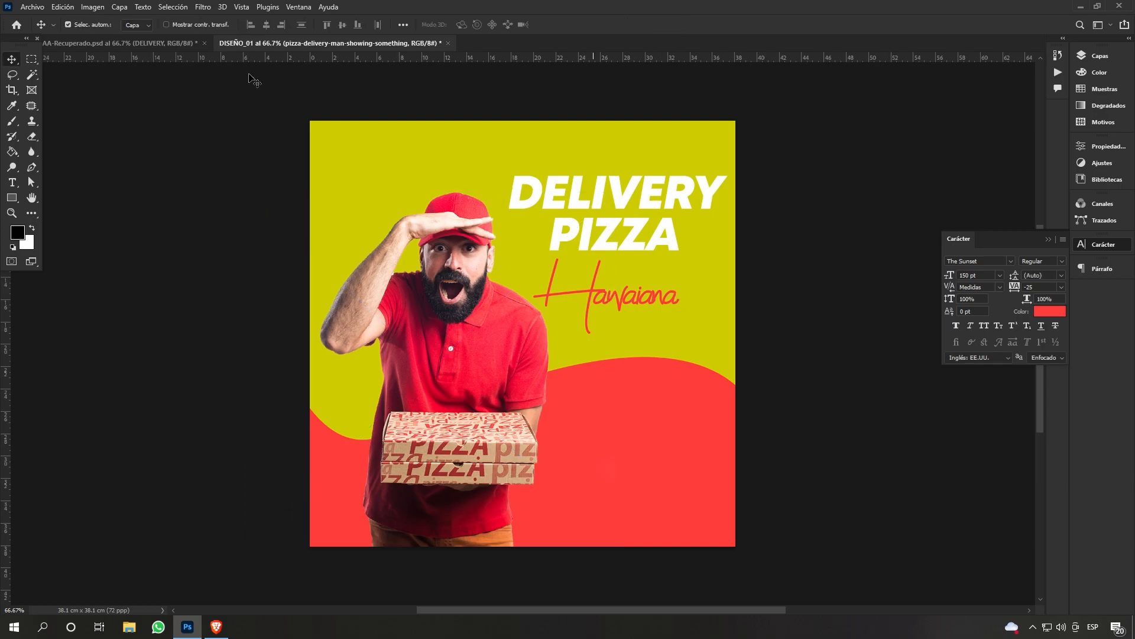
Place the embedded whole pizza image pngwing.com (6) in the lower right part of the canvas, overlapping the boxes.
{"action": "left_click", "coordinate": [32, 7]}
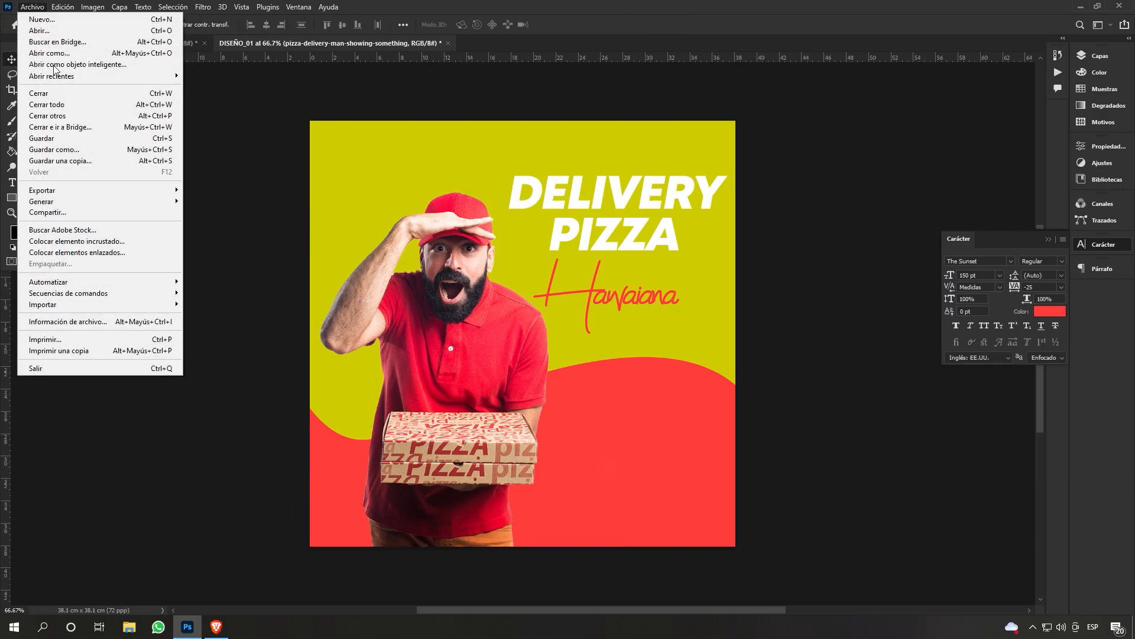
{"action": "left_click", "coordinate": [103, 241]}
{"action": "left_click", "coordinate": [438, 102]}
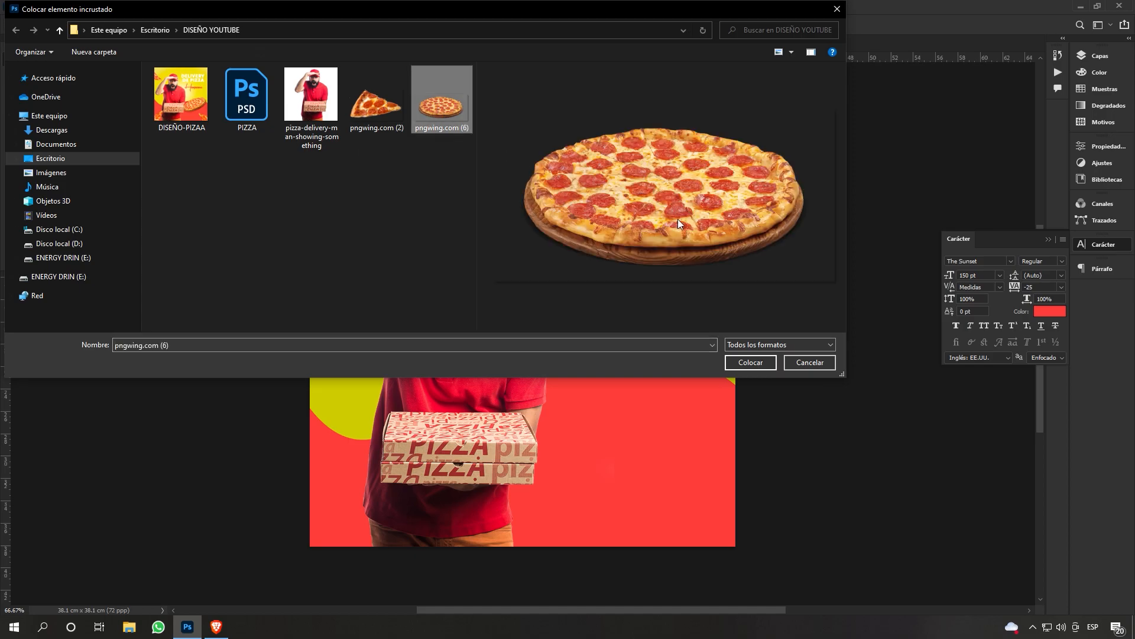
{"action": "left_click", "coordinate": [764, 364]}
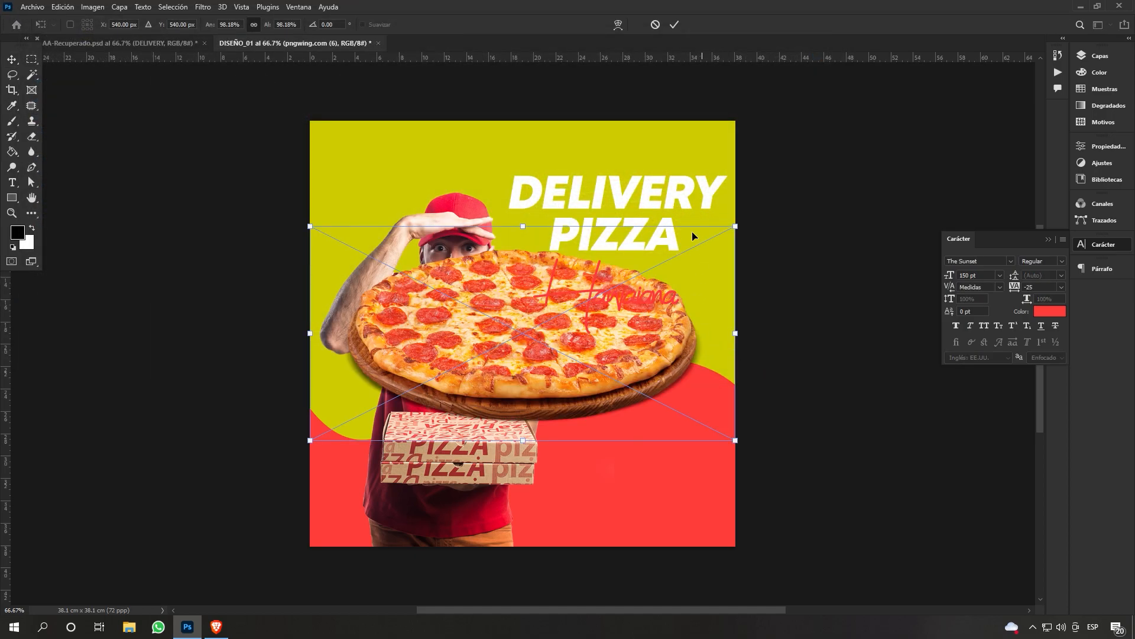
{"action": "left_click_drag", "start_coordinate": [534, 317], "coordinate": [602, 410]}
{"action": "left_click", "coordinate": [679, 26]}
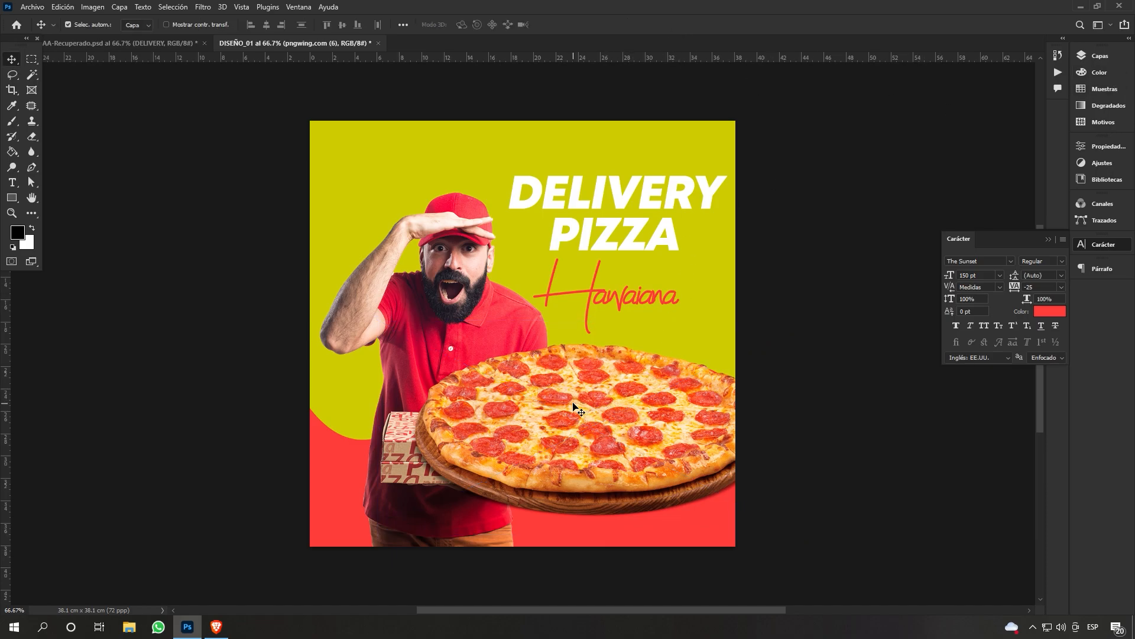
Scale the pizza to about 50%, rotate it about -24° and position it beside the pizza boxes, below the Hawaiana text.
{"action": "left_click", "coordinate": [1100, 57]}
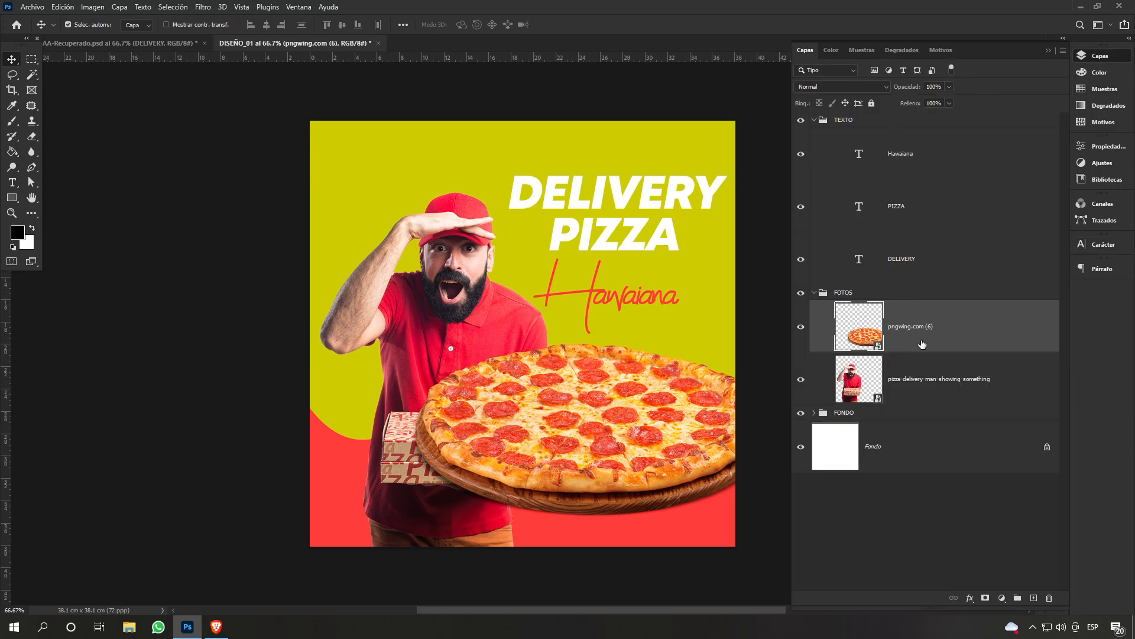
{"action": "left_click", "coordinate": [1046, 52]}
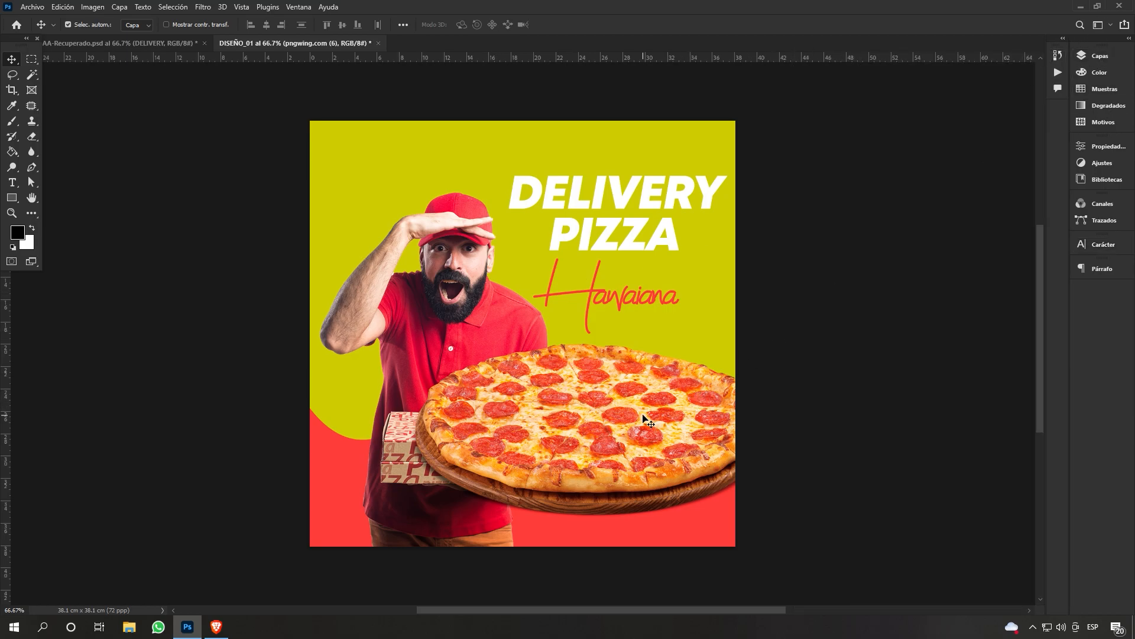
{"action": "key", "text": "ctrl+t"}
{"action": "left_click_drag", "start_coordinate": [802, 320], "coordinate": [703, 309]}
{"action": "left_click_drag", "start_coordinate": [667, 393], "coordinate": [667, 387]}
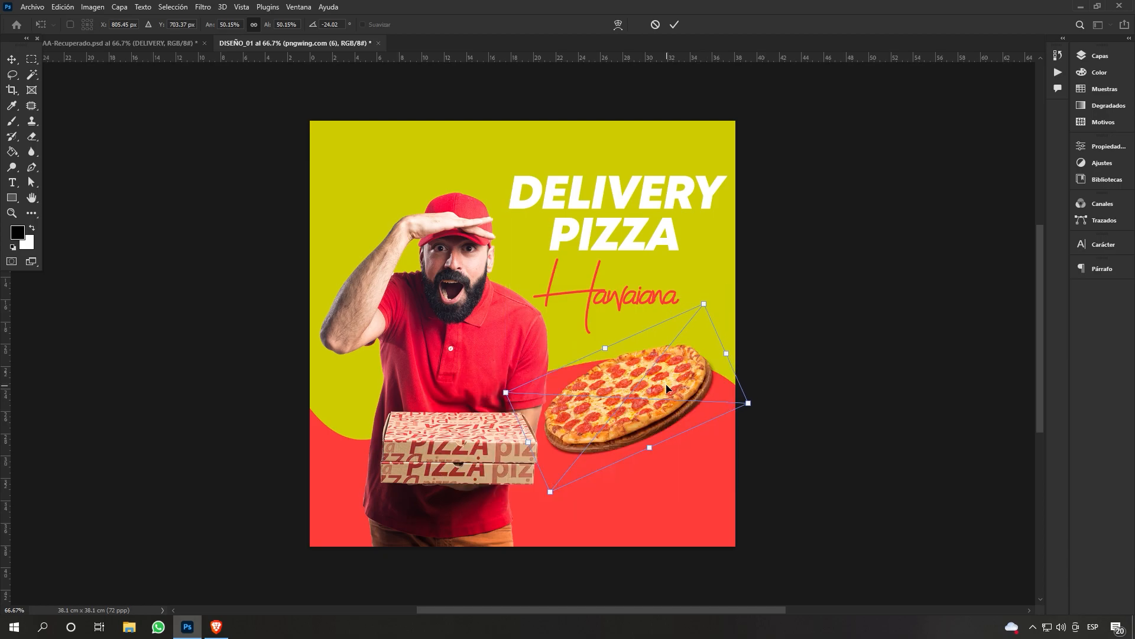
{"action": "left_click", "coordinate": [675, 25]}
Nudge the pizza slightly left, closer to the delivery man's arm.
{"action": "left_click_drag", "start_coordinate": [462, 349], "coordinate": [462, 350]}
{"action": "left_click_drag", "start_coordinate": [592, 390], "coordinate": [581, 387]}
{"action": "left_click_drag", "start_coordinate": [668, 400], "coordinate": [668, 400]}
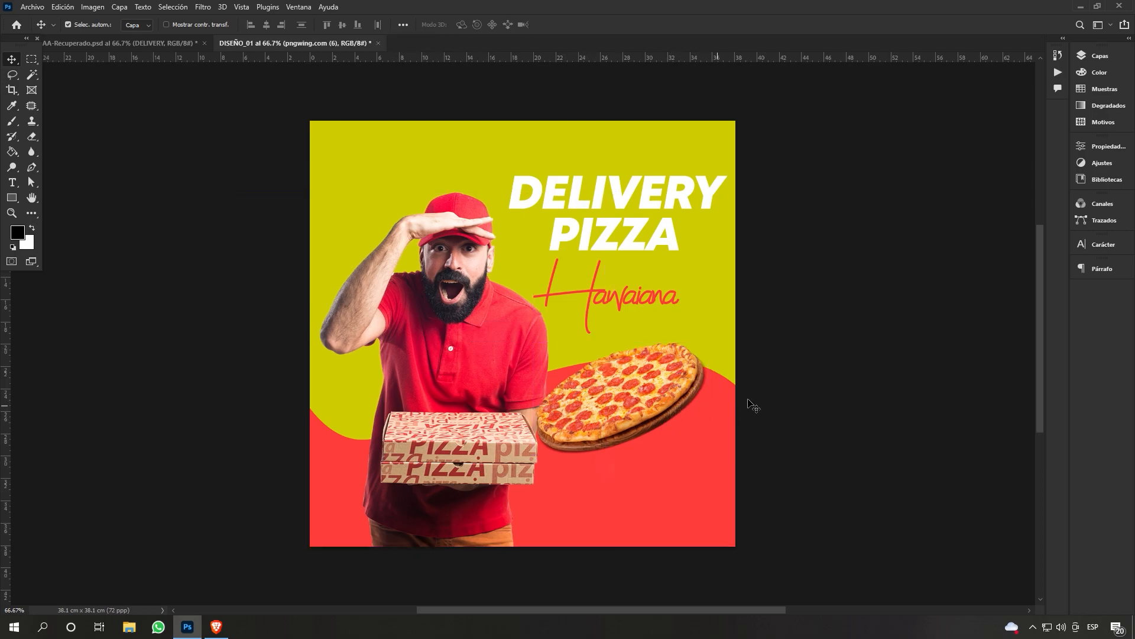
Nudge the whole pizza to the right, away from the delivery man's arm.
{"action": "key", "text": "Right"}
{"action": "key", "text": "Right"}
{"action": "key", "text": "Right"}
{"action": "key", "text": "Right"}
{"action": "key", "text": "Right"}
{"action": "key", "text": "Right"}
{"action": "key", "text": "Right"}
{"action": "key", "text": "Right"}
{"action": "key", "text": "Right"}
{"action": "key", "text": "Right"}
{"action": "key", "text": "Right"}
{"action": "key", "text": "Right"}
{"action": "key", "text": "Right"}
{"action": "key", "text": "Right"}
{"action": "key", "text": "Right"}
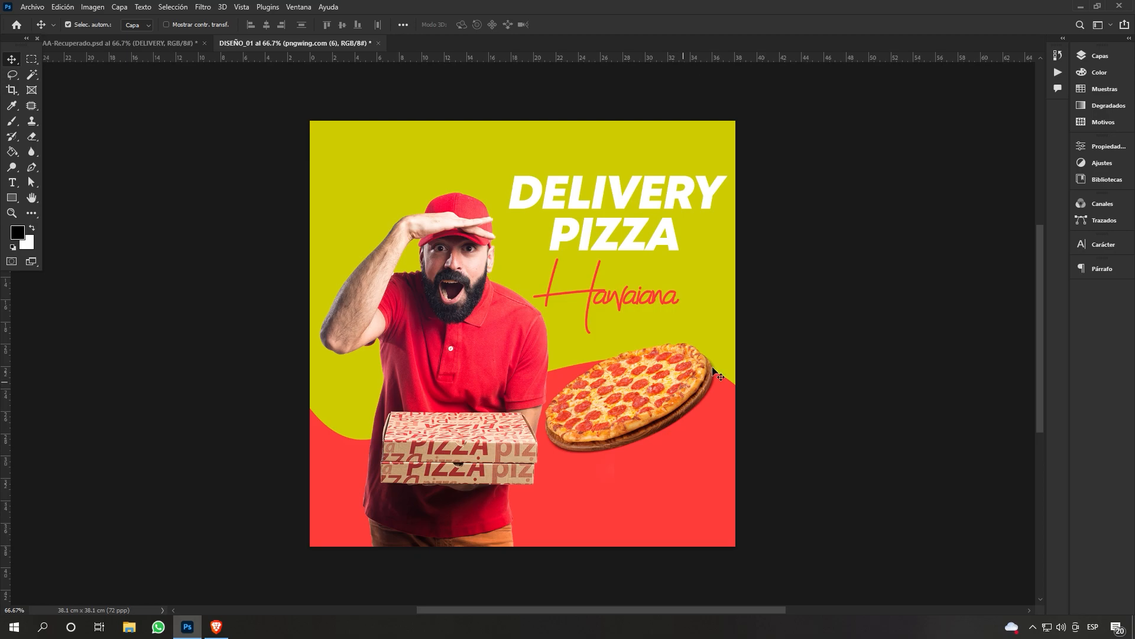
Add a Color Balance adjustment layer above the pizza with midtones Cyan–Red at +29.
{"action": "left_click", "coordinate": [1101, 57]}
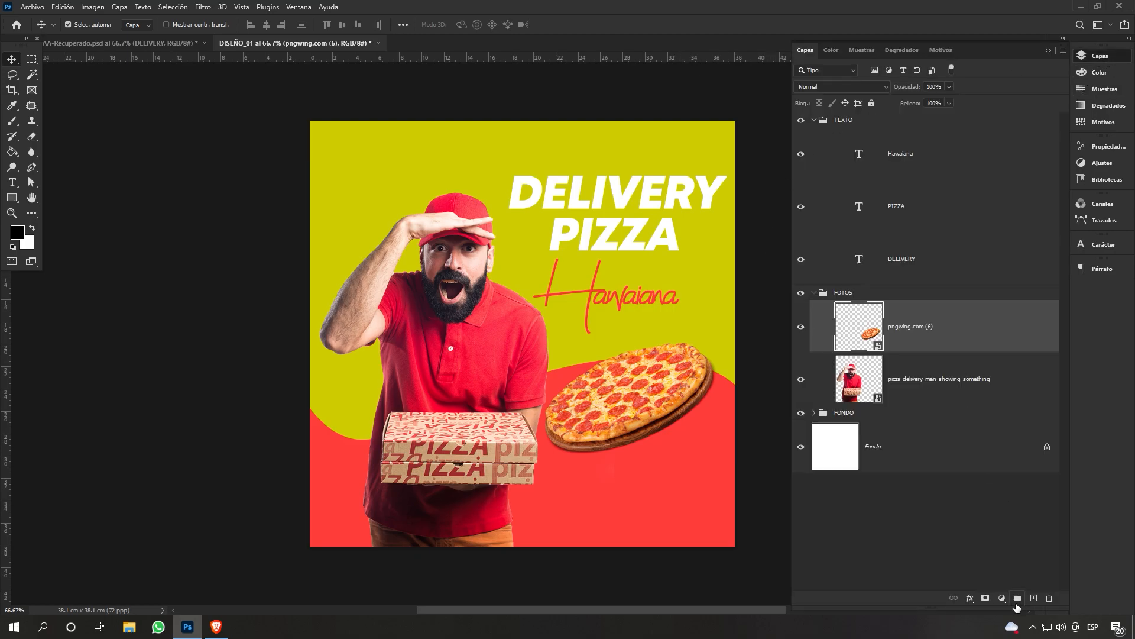
{"action": "left_click", "coordinate": [1001, 598]}
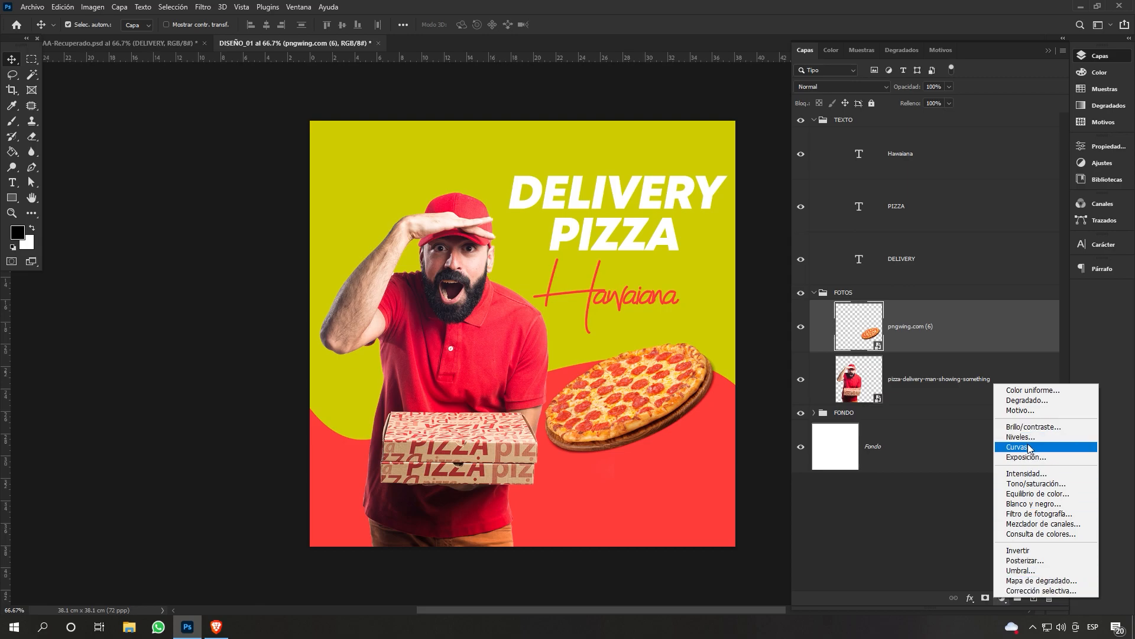
{"action": "left_click", "coordinate": [1028, 499]}
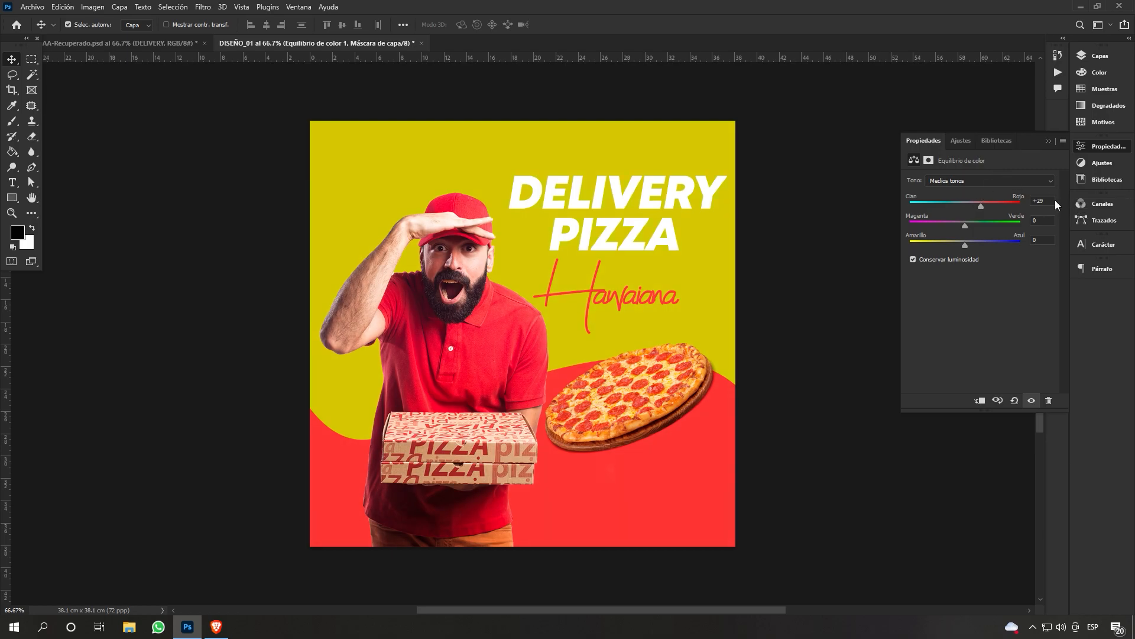
{"action": "left_click", "coordinate": [1048, 142]}
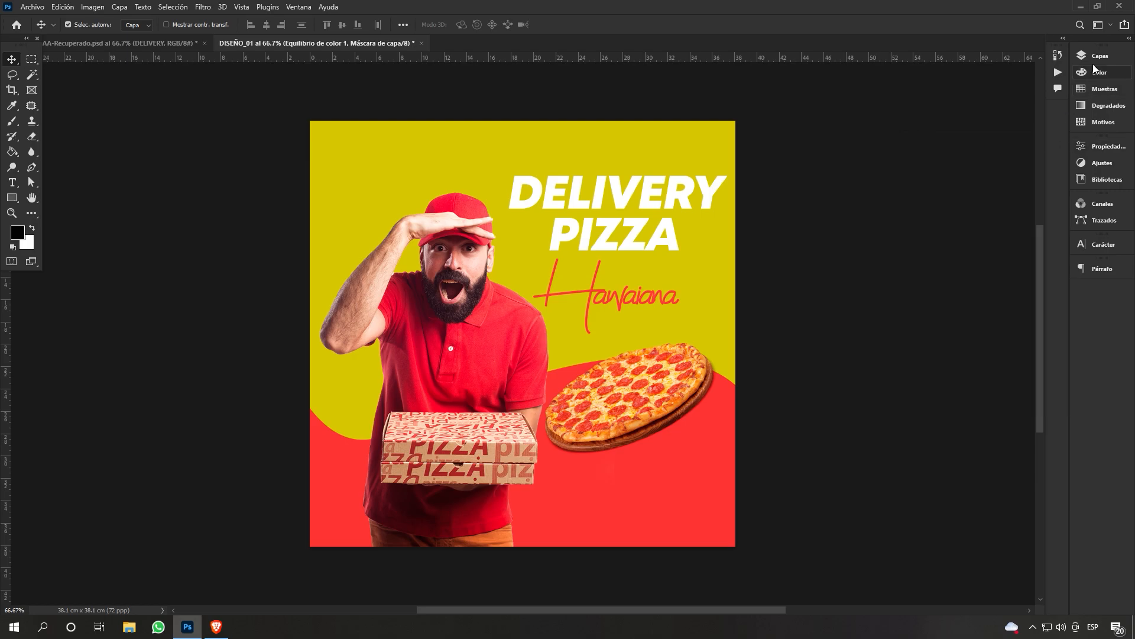
Clip the Color Balance adjustment to the pizza layer pngwing.com (6) and compare the artwork with the adjustment on and off.
{"action": "left_click", "coordinate": [1093, 60]}
{"action": "left_click", "coordinate": [801, 327]}
{"action": "left_click", "coordinate": [803, 330]}
{"action": "left_click", "coordinate": [803, 330]}
{"action": "left_click", "coordinate": [803, 330]}
{"action": "left_click", "coordinate": [803, 332]}
{"action": "left_click", "coordinate": [803, 330]}
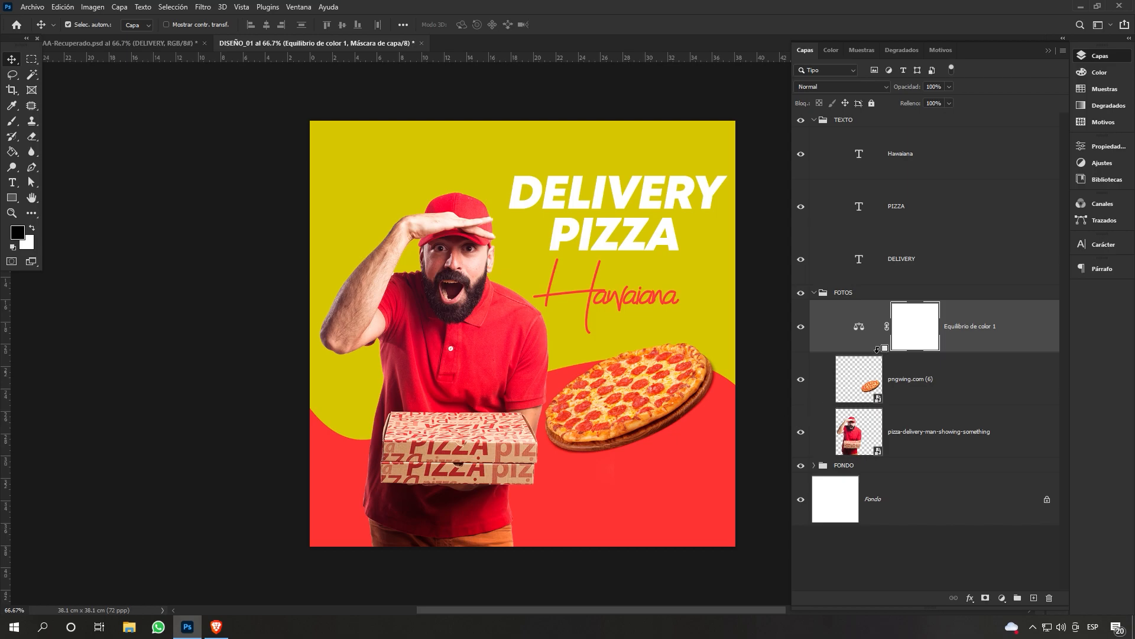
{"action": "left_click", "coordinate": [877, 349], "text": "alt"}
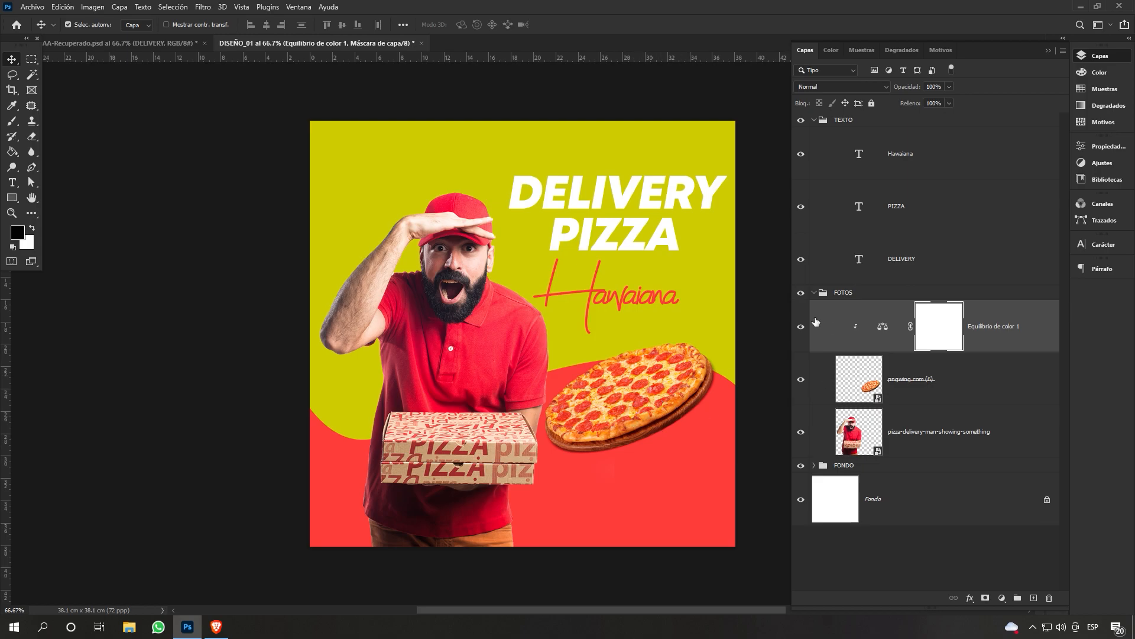
{"action": "left_click", "coordinate": [803, 331]}
{"action": "left_click", "coordinate": [804, 331]}
{"action": "left_click", "coordinate": [804, 331]}
{"action": "left_click", "coordinate": [804, 331]}
Duplicate the pizza layer pngwing.com (6) and darken the copy to solid black with Hue/Saturation.
{"action": "left_click", "coordinate": [970, 382]}
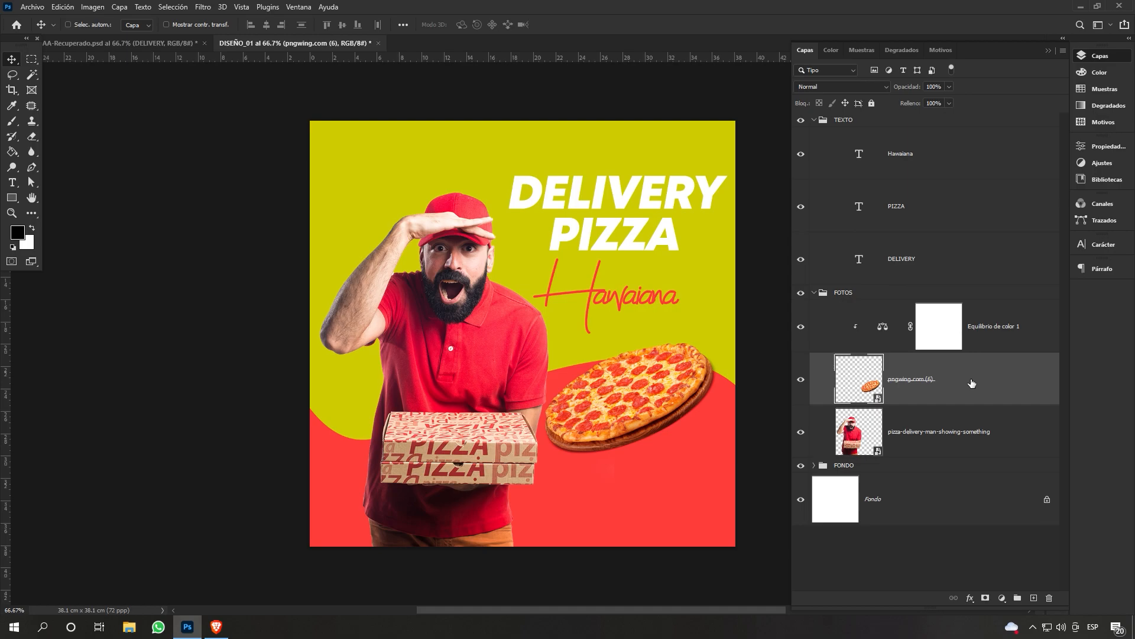
{"action": "key", "text": "ctrl+j"}
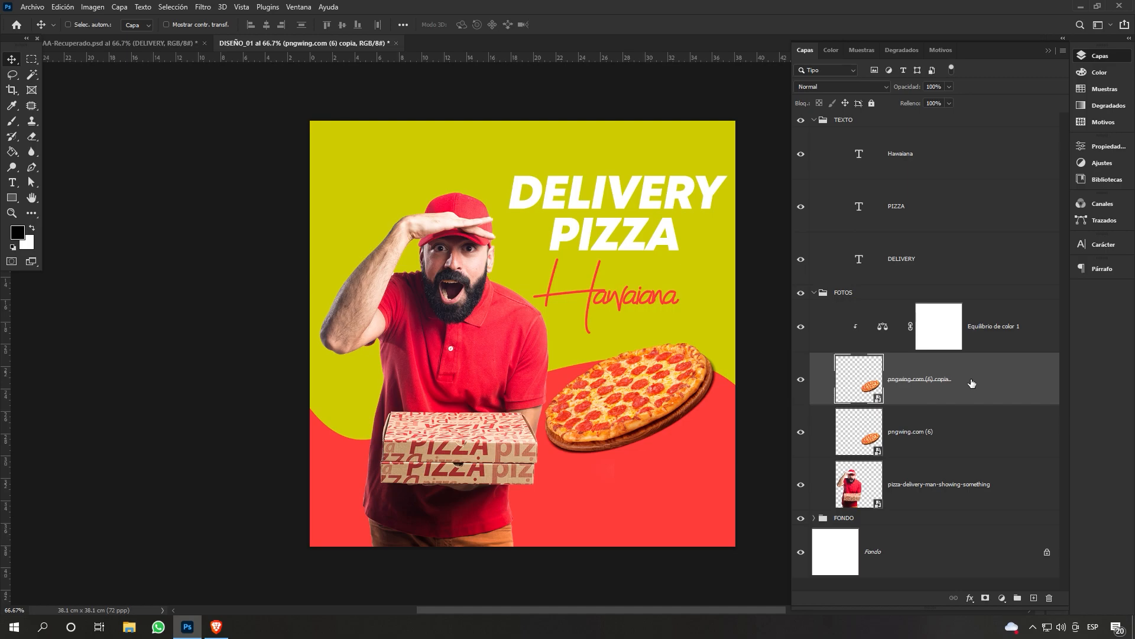
{"action": "key", "text": "ctrl+u"}
{"action": "left_click_drag", "start_coordinate": [528, 271], "coordinate": [470, 266]}
{"action": "left_click", "coordinate": [692, 146]}
Move the black pizza copy beneath the original pizza layer and nudge it slightly down as a shadow.
{"action": "left_click_drag", "start_coordinate": [949, 388], "coordinate": [944, 521]}
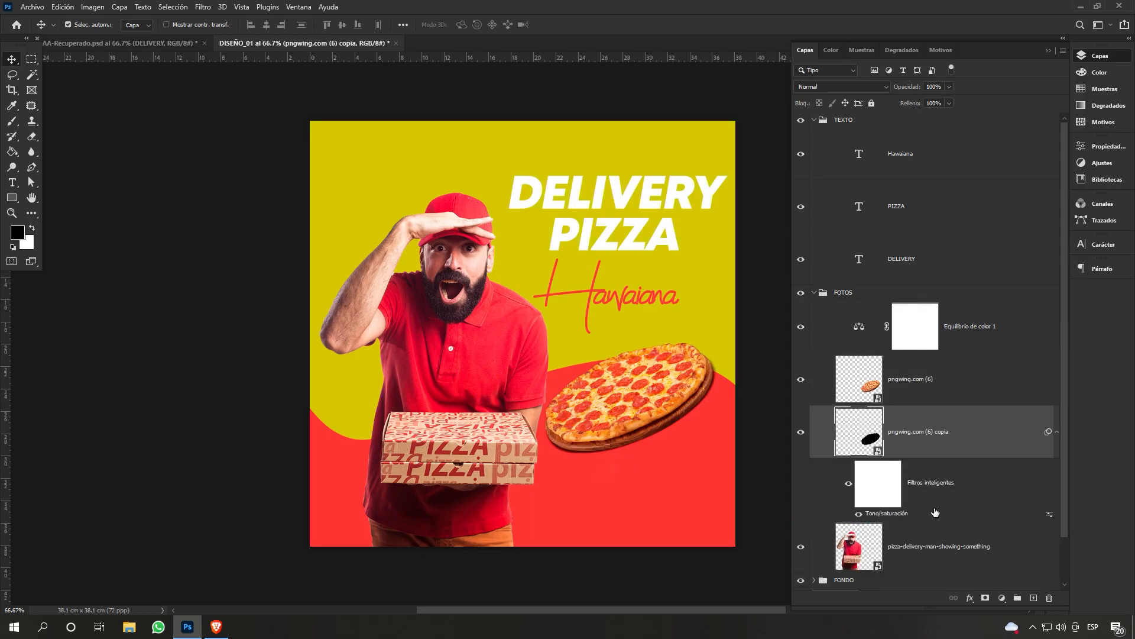
{"action": "key", "text": "Down"}
{"action": "key", "text": "Down"}
{"action": "key", "text": "Down"}
{"action": "key", "text": "Down"}
{"action": "key", "text": "Down"}
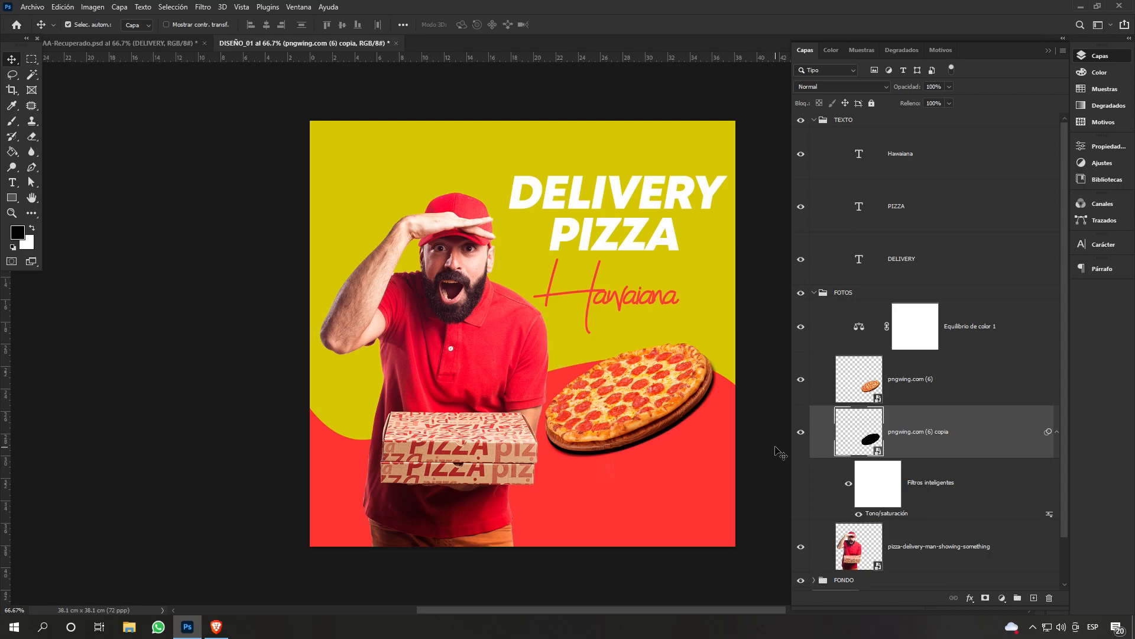
Apply a Gaussian Blur with a 7.0 pixel radius to the black pizza shadow.
{"action": "left_click", "coordinate": [203, 6]}
{"action": "mouse_move", "coordinate": [256, 161]}
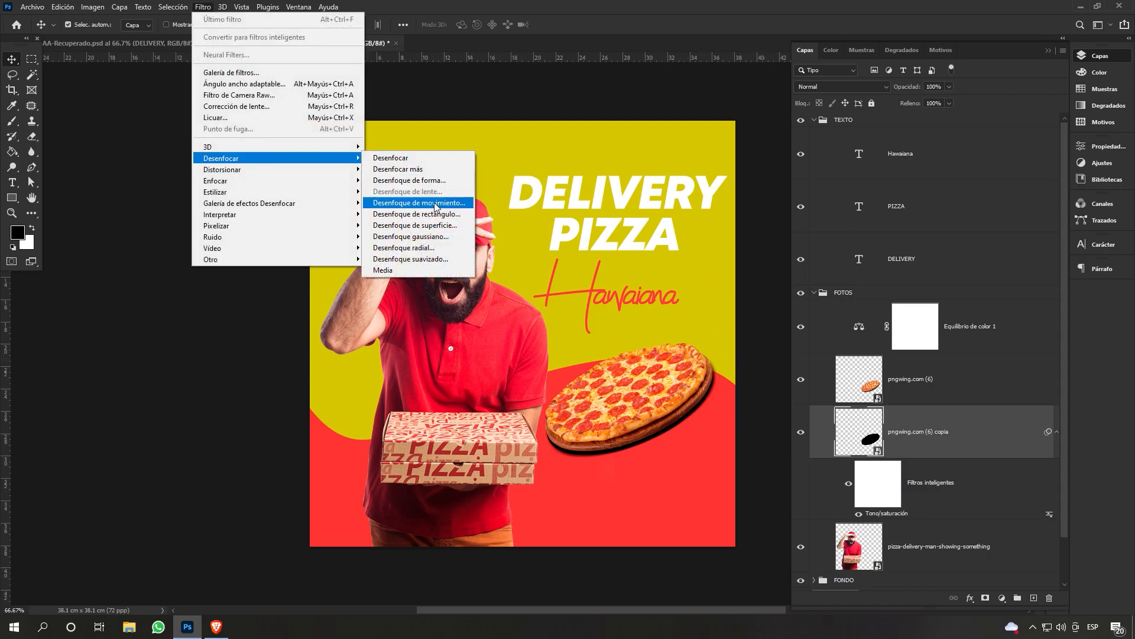
{"action": "left_click", "coordinate": [414, 236]}
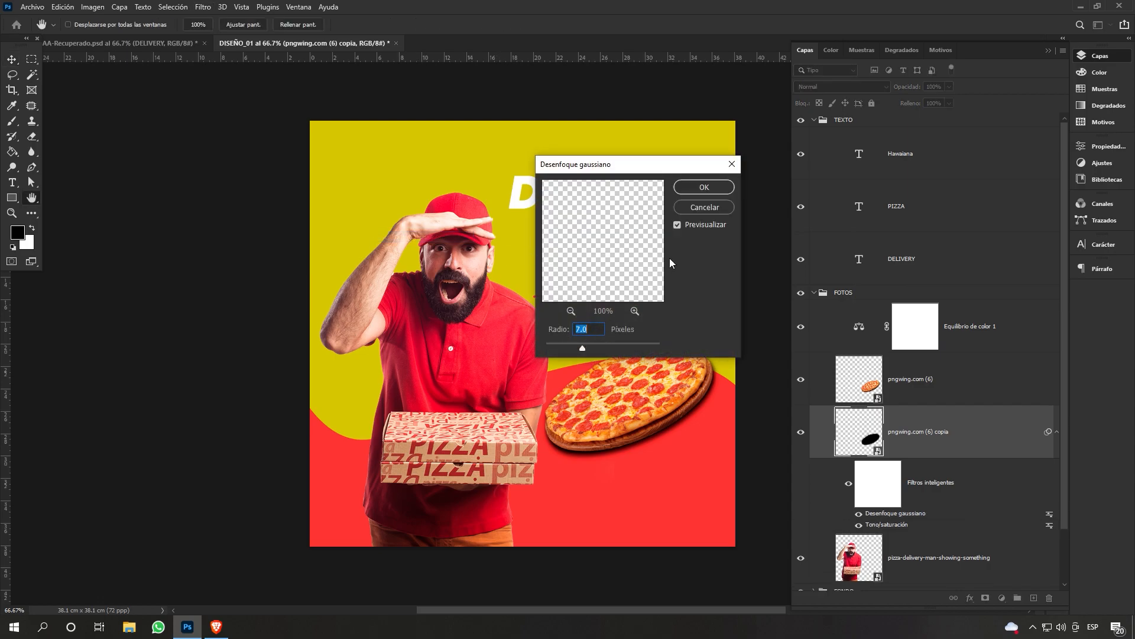
{"action": "left_click", "coordinate": [704, 186]}
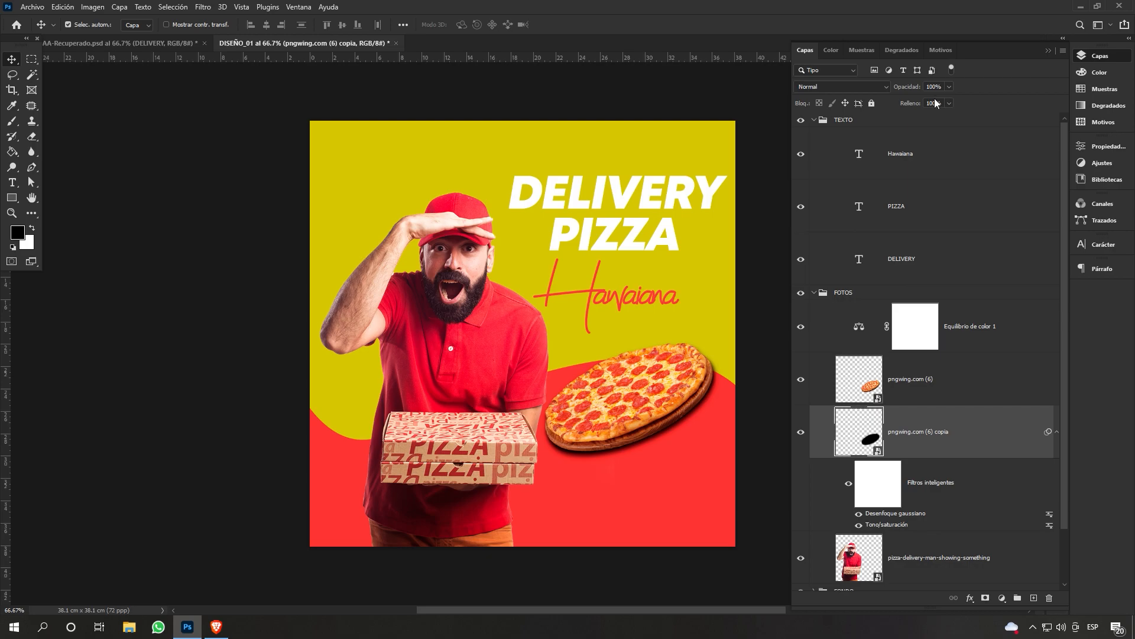
Set the pizza shadow layer's opacity to 40%.
{"action": "left_click", "coordinate": [949, 87]}
{"action": "left_click_drag", "start_coordinate": [935, 99], "coordinate": [923, 86]}
{"action": "type", "text": "24"}
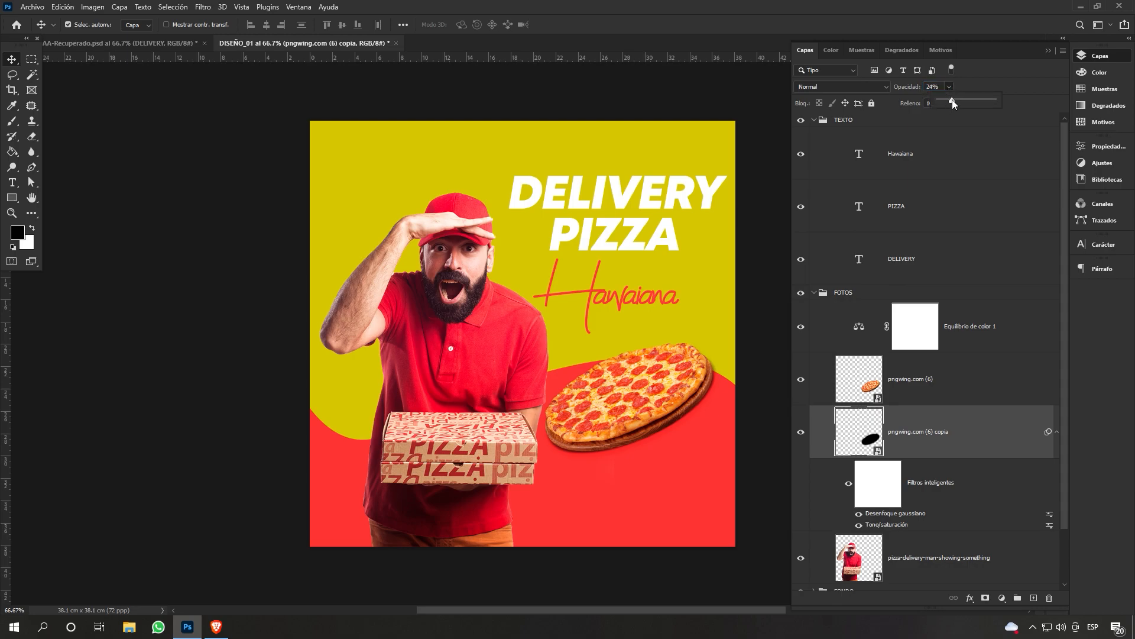
{"action": "left_click_drag", "start_coordinate": [959, 98], "coordinate": [964, 98]}
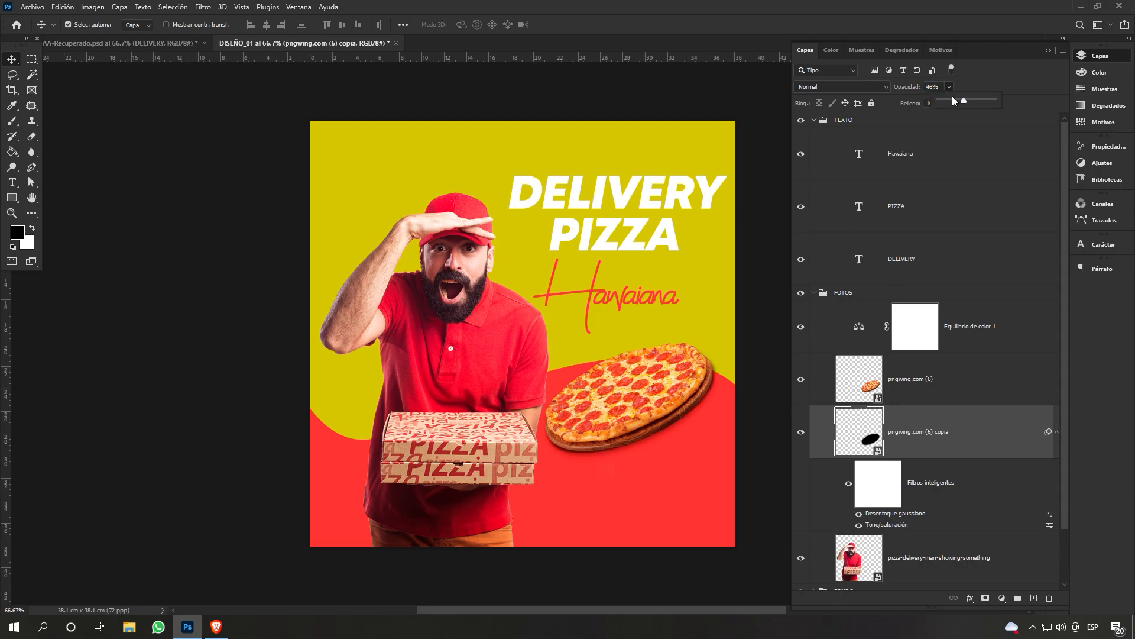
{"action": "type", "text": "40"}
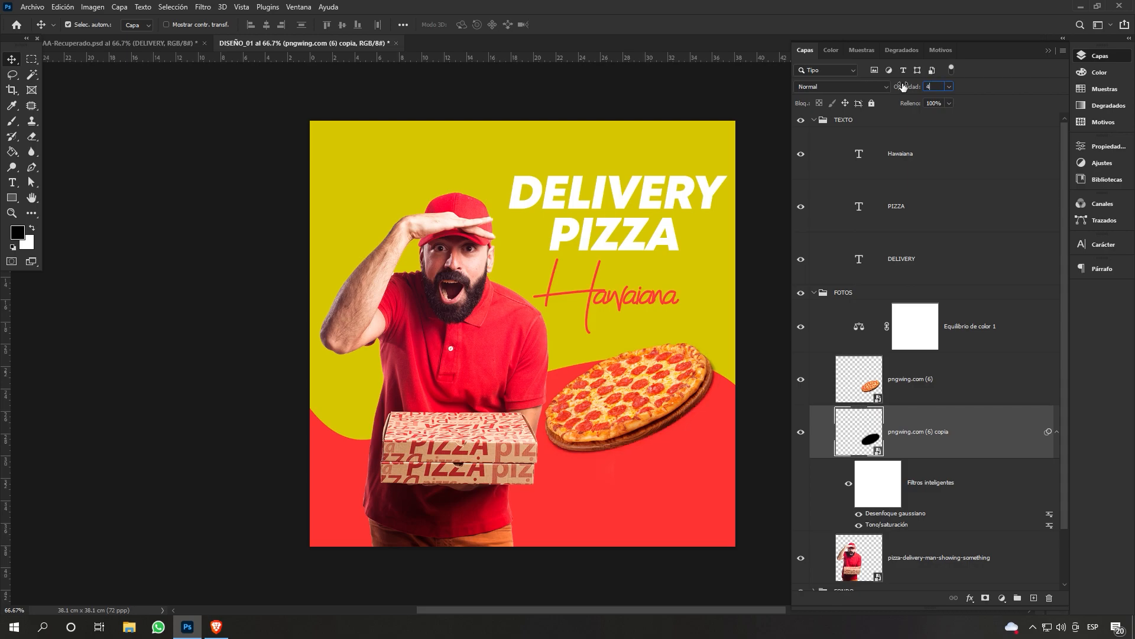
{"action": "left_click", "coordinate": [1049, 50]}
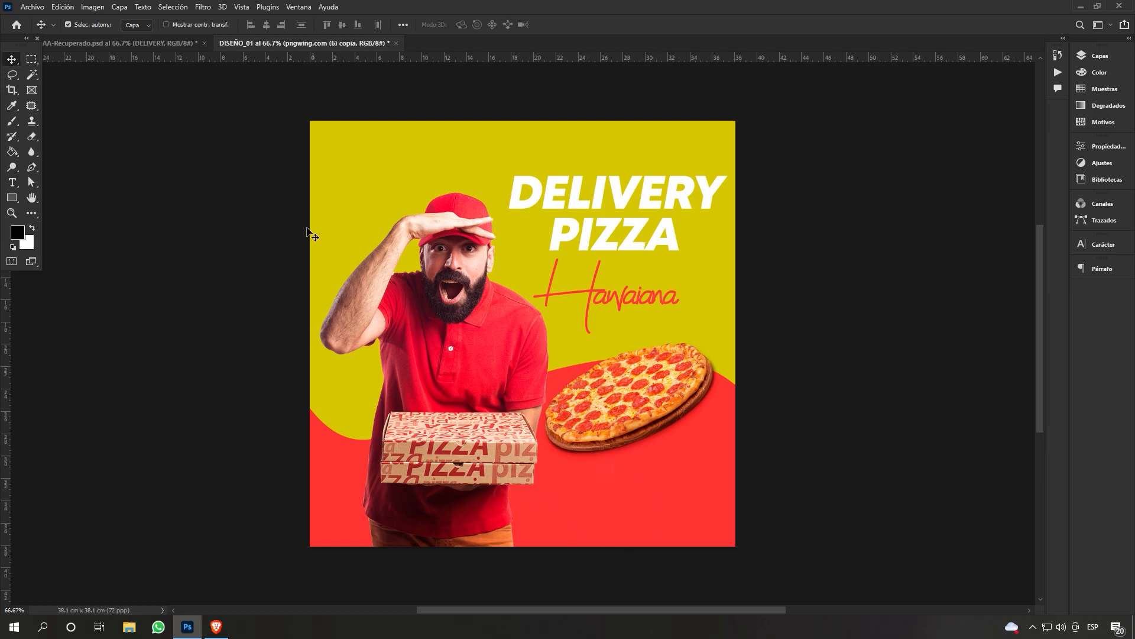
Place the embedded pizza slice image pngwing.com (2) on the canvas.
{"action": "left_click", "coordinate": [33, 7]}
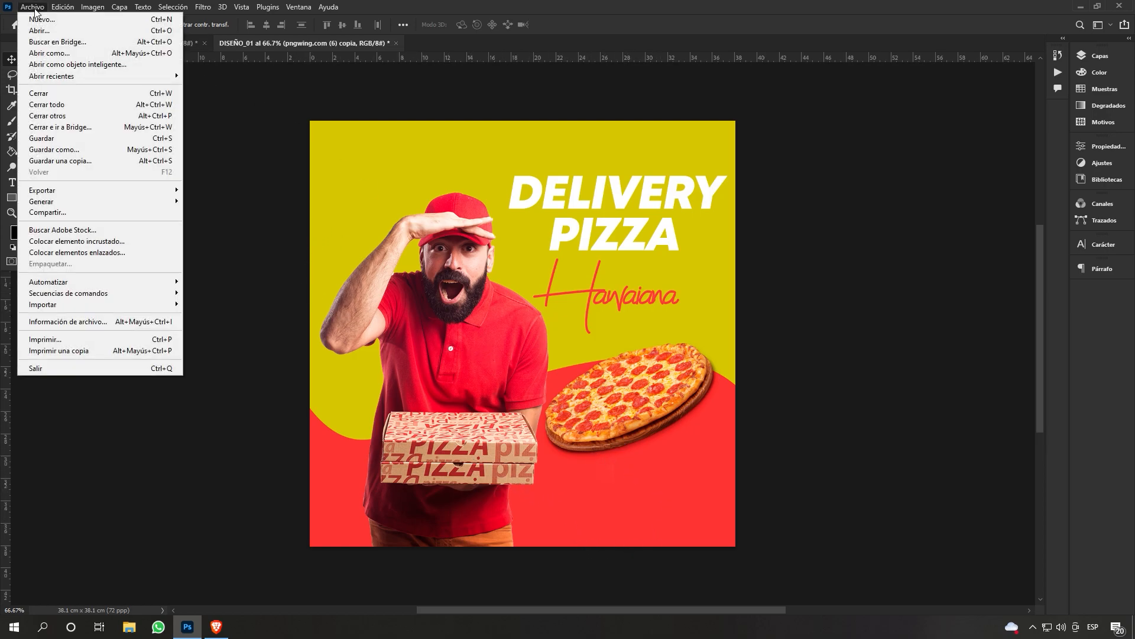
{"action": "left_click", "coordinate": [116, 241]}
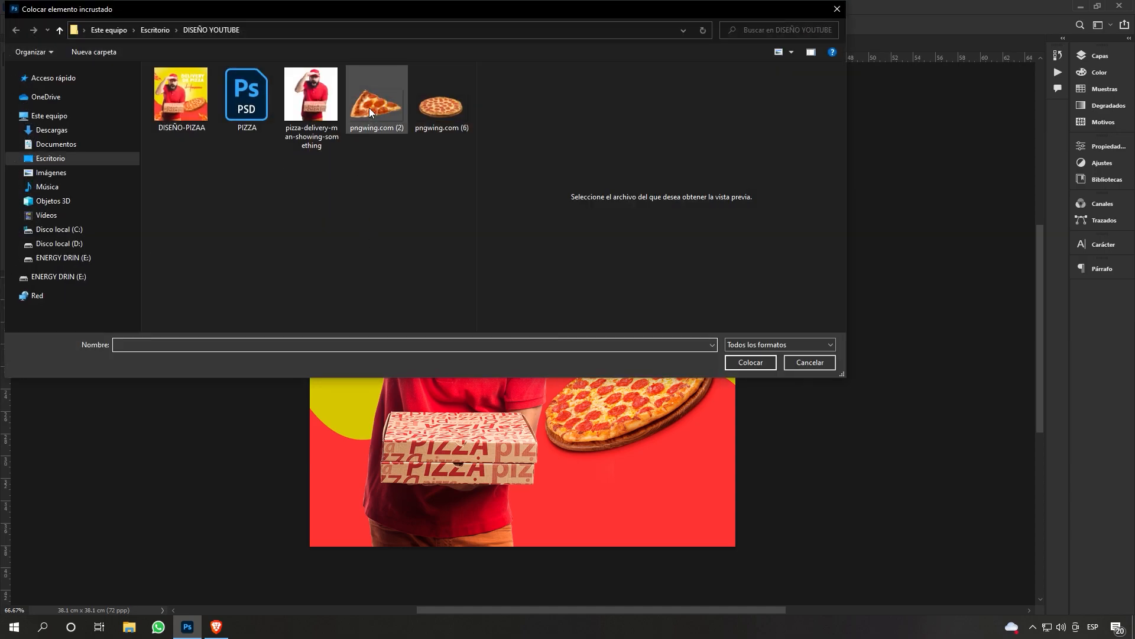
{"action": "left_click", "coordinate": [369, 111]}
{"action": "left_click", "coordinate": [757, 363]}
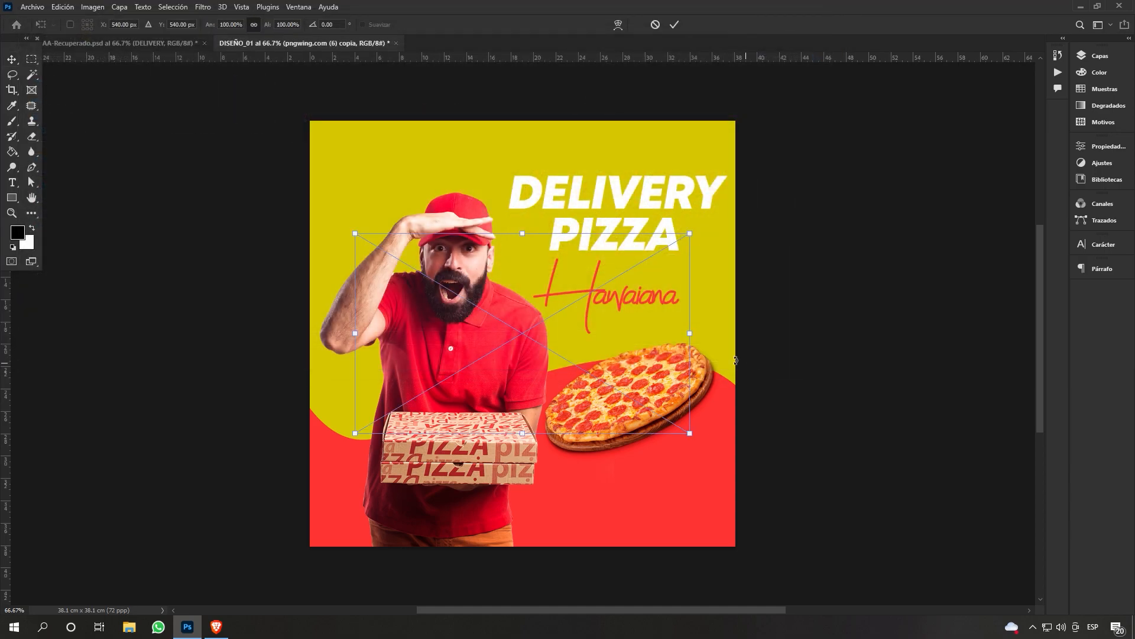
{"action": "left_click", "coordinate": [675, 25]}
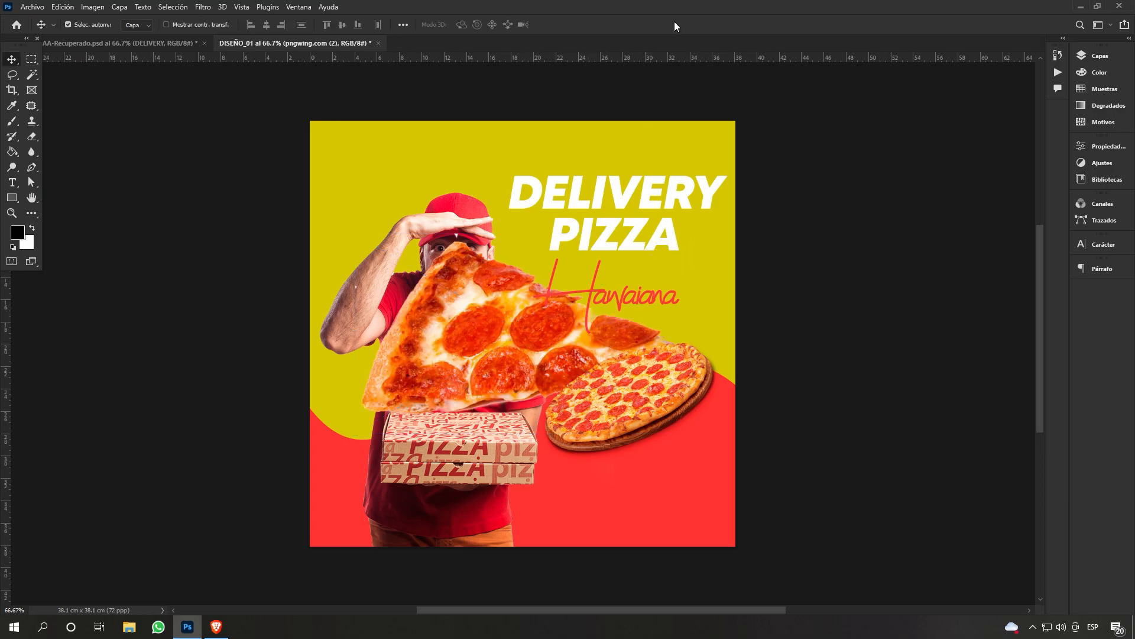
Move the pizza slice toward the canvas's upper left and bring its layer to the front of the FOTOS group.
{"action": "left_click_drag", "start_coordinate": [512, 276], "coordinate": [486, 205]}
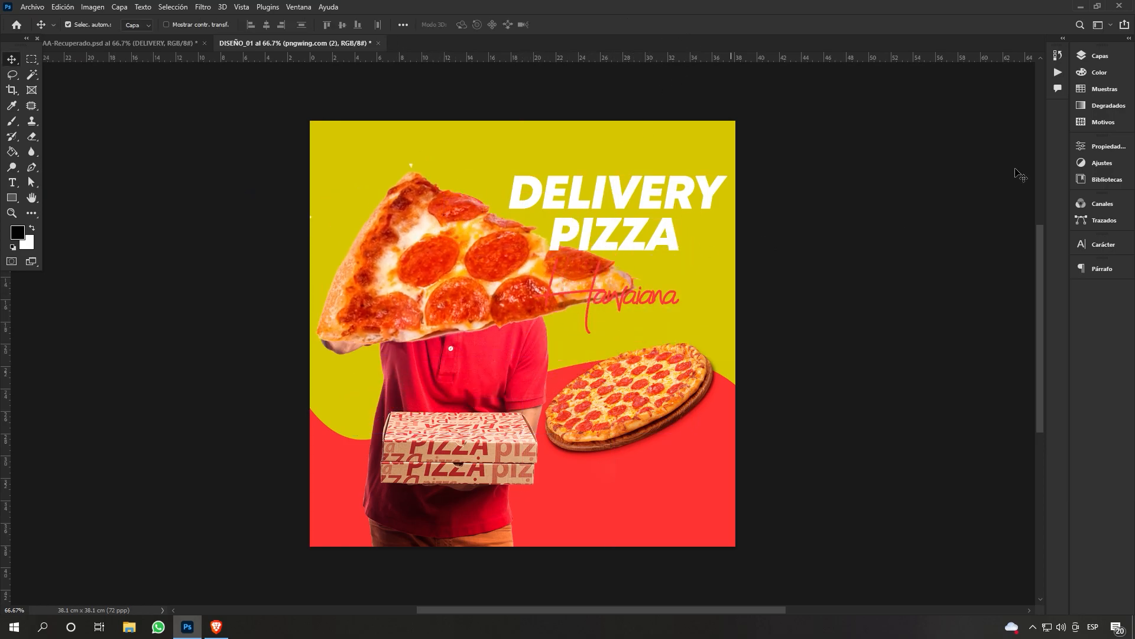
{"action": "left_click", "coordinate": [1116, 56]}
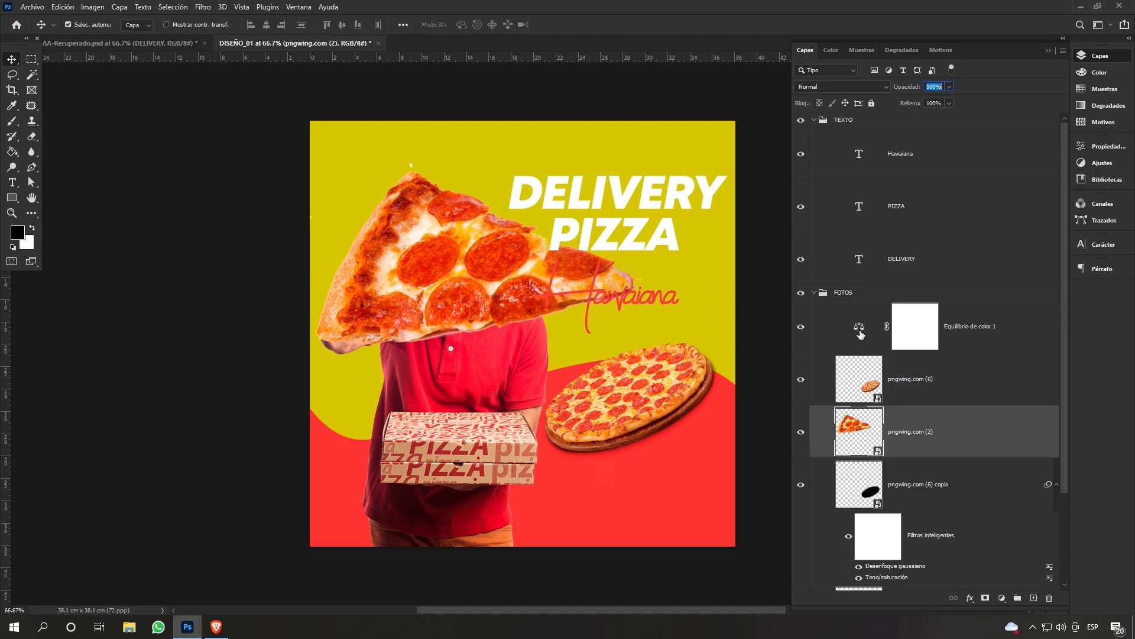
{"action": "left_click_drag", "start_coordinate": [894, 417], "coordinate": [902, 303]}
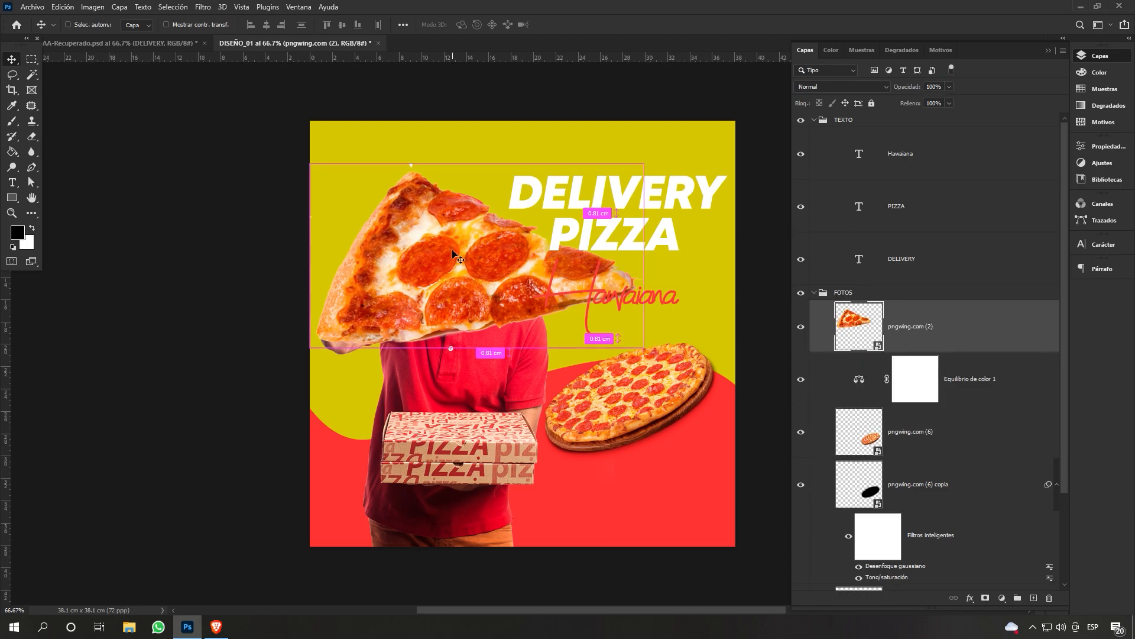
Scale the pizza slice to about 40%, rotate it about 16° and position it partly off the canvas's upper left edge.
{"action": "key", "text": "ctrl+t"}
{"action": "left_click_drag", "start_coordinate": [644, 259], "coordinate": [444, 253]}
{"action": "left_click_drag", "start_coordinate": [342, 261], "coordinate": [323, 185]}
{"action": "left_click_drag", "start_coordinate": [437, 146], "coordinate": [358, 188]}
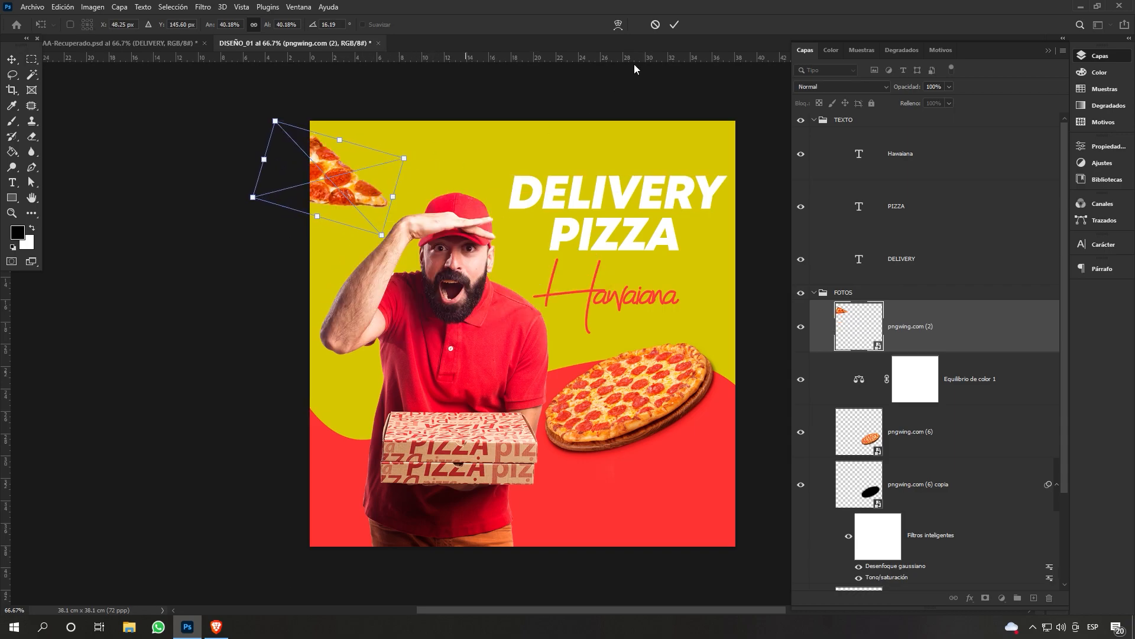
{"action": "left_click", "coordinate": [674, 25]}
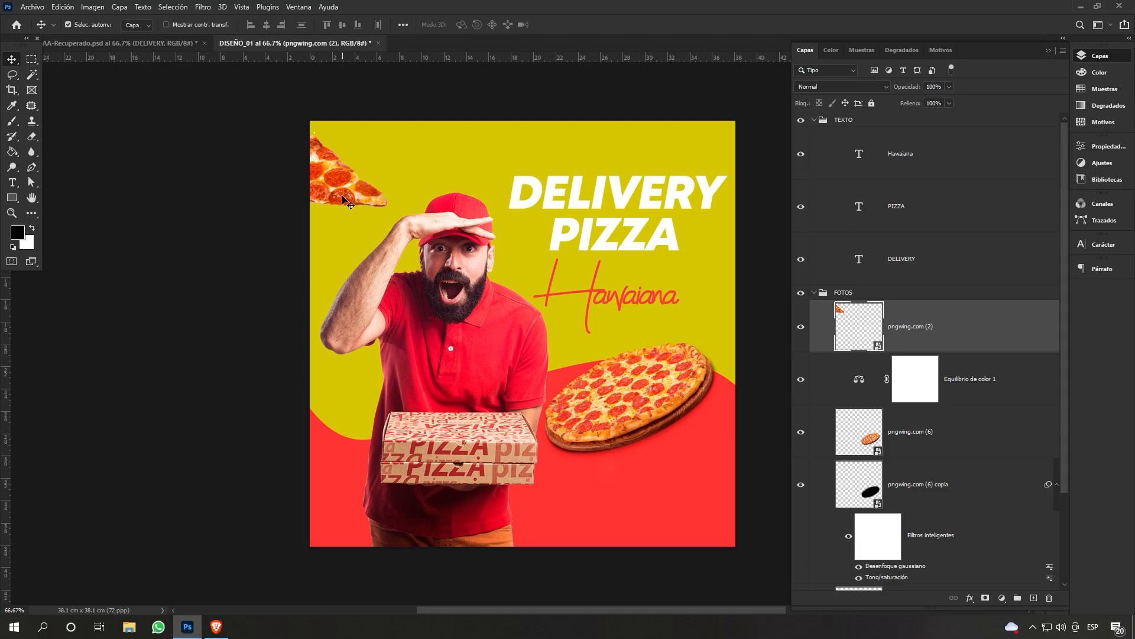
Apply a Motion Blur to the pizza slice with a 0° angle and a distance of 9 pixels.
{"action": "left_click", "coordinate": [196, 8]}
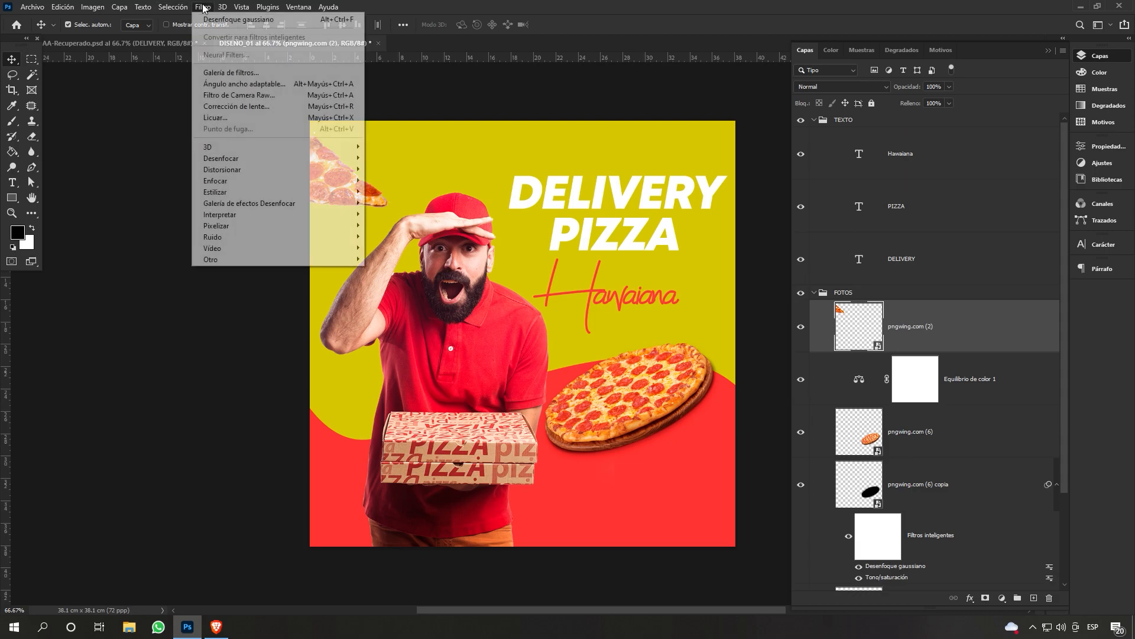
{"action": "mouse_move", "coordinate": [263, 158]}
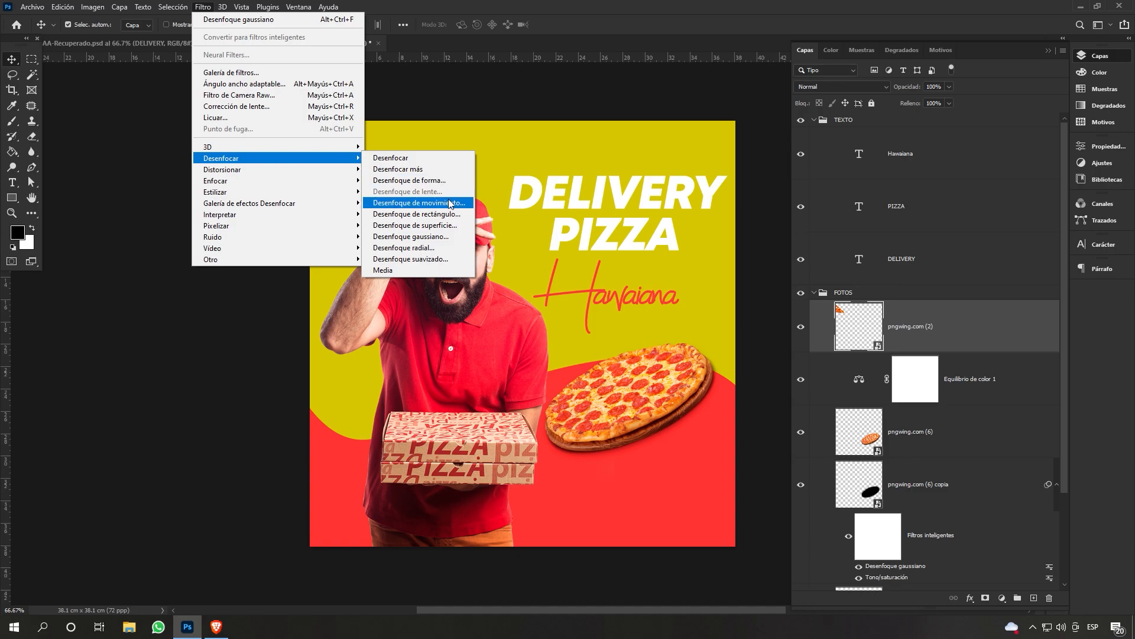
{"action": "left_click", "coordinate": [449, 203]}
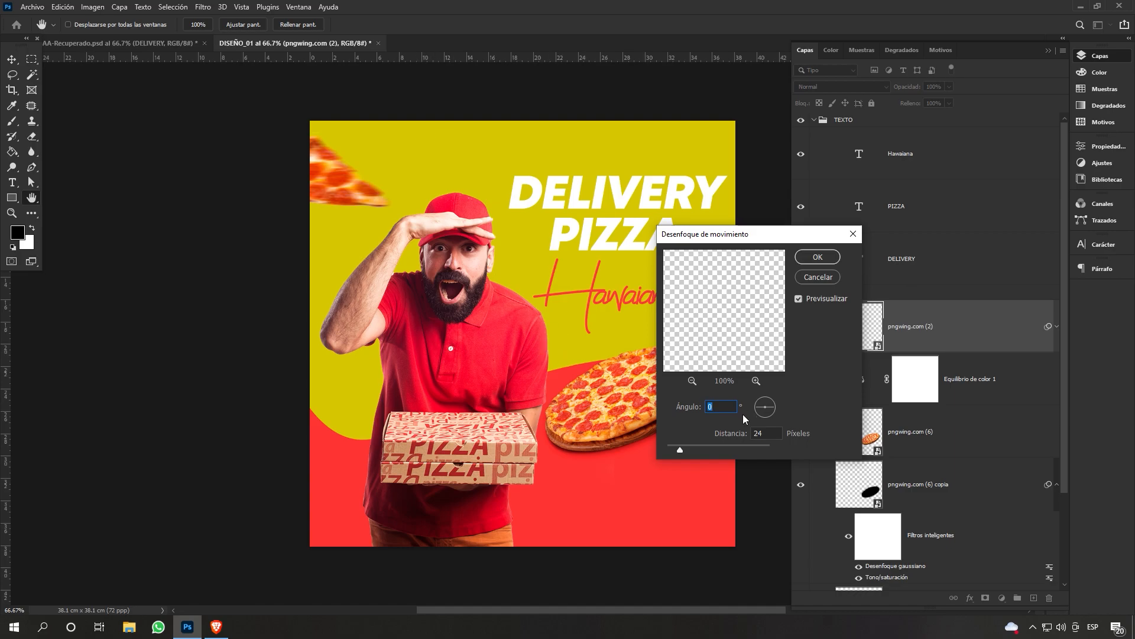
{"action": "mouse_move", "coordinate": [681, 447]}
{"action": "left_mouse_down"}
{"action": "mouse_move", "coordinate": [696, 447]}
{"action": "mouse_move", "coordinate": [672, 448]}
{"action": "left_mouse_up"}
{"action": "type", "text": "0"}
{"action": "left_click", "coordinate": [828, 255]}
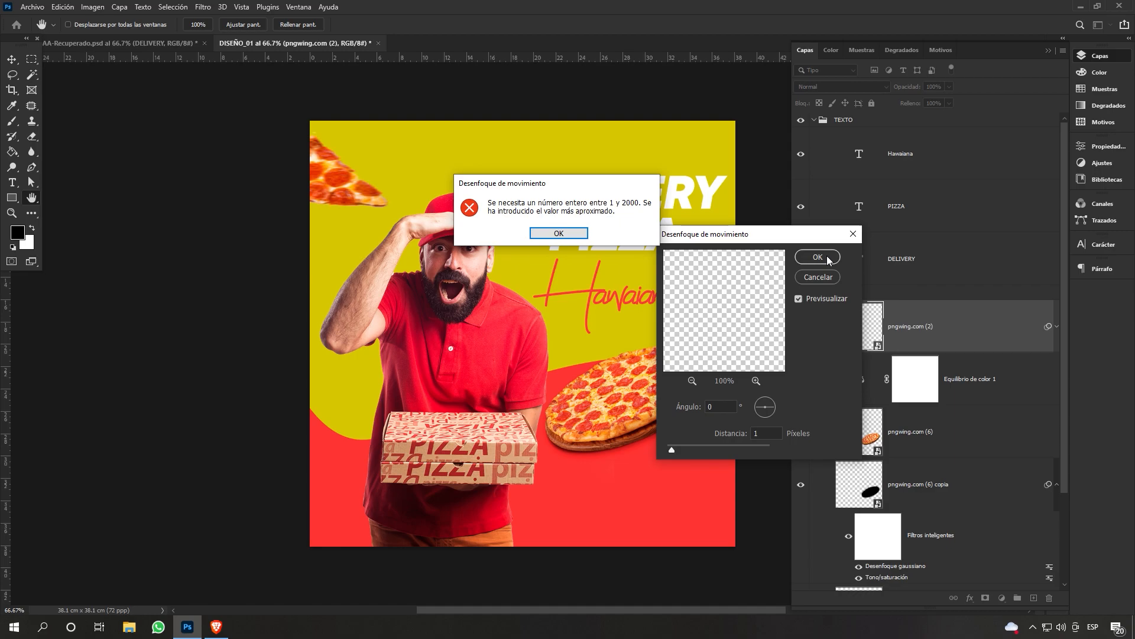
{"action": "left_click", "coordinate": [585, 234]}
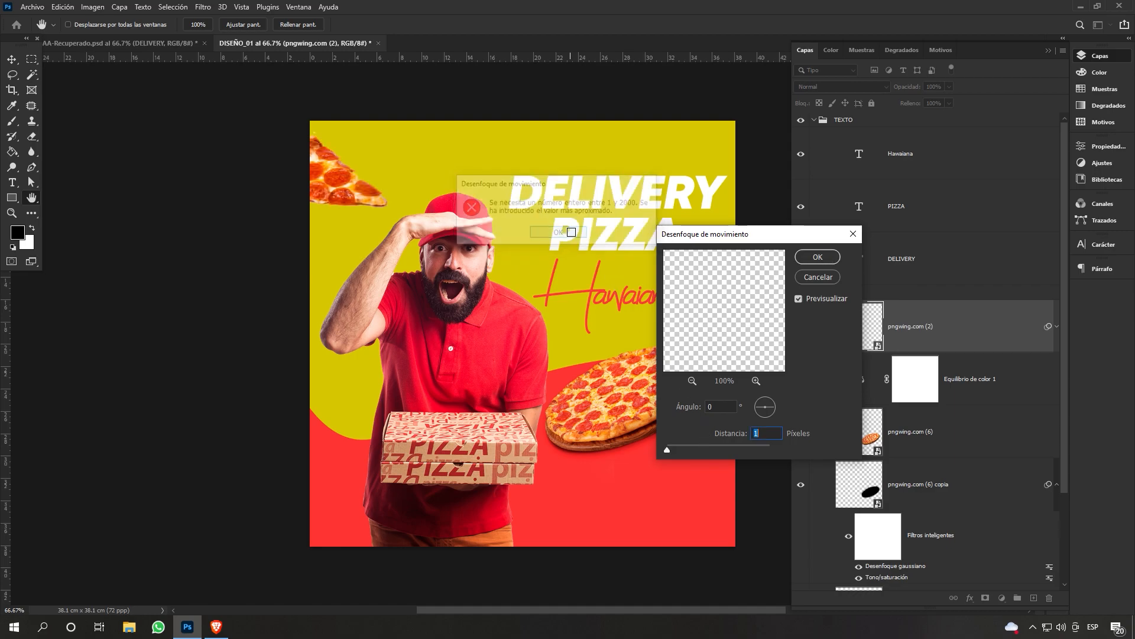
{"action": "left_click_drag", "start_coordinate": [670, 451], "coordinate": [671, 451]}
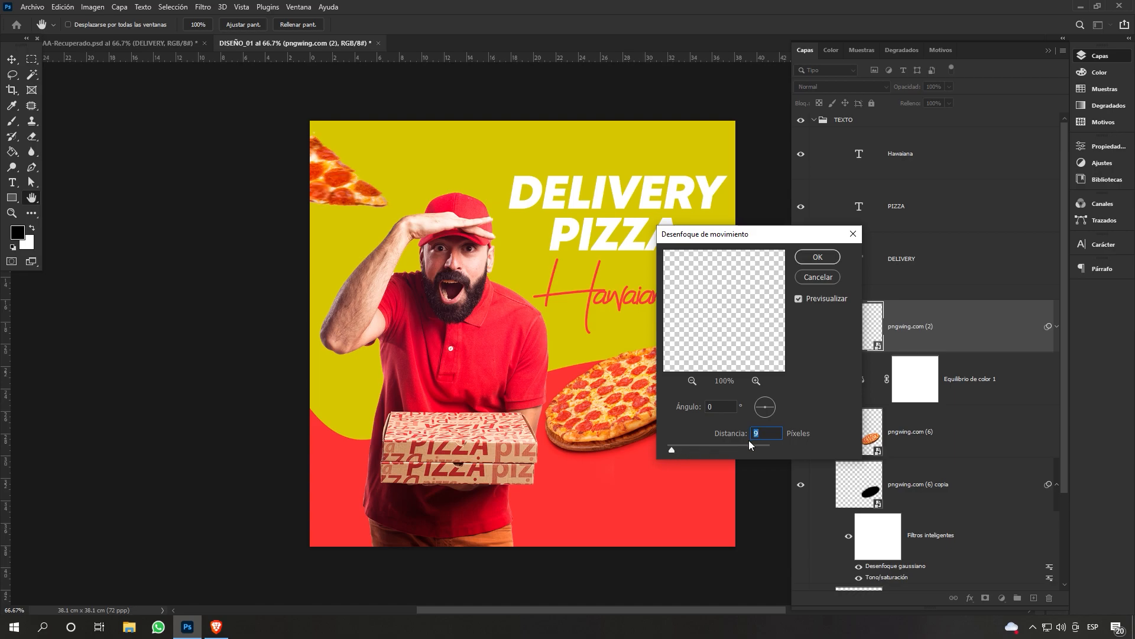
{"action": "left_click", "coordinate": [819, 256]}
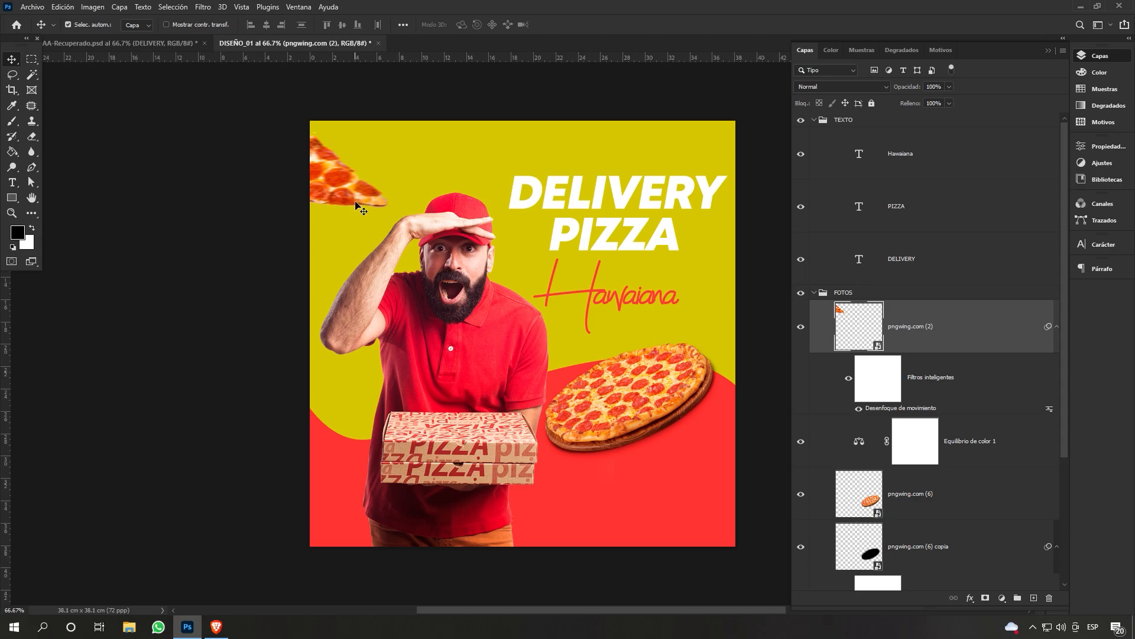
Duplicate the blurred pizza slice, rotate the copy to about -135° and place it partly off the canvas's lower right corner.
{"action": "left_click_drag", "start_coordinate": [358, 195], "coordinate": [720, 538]}
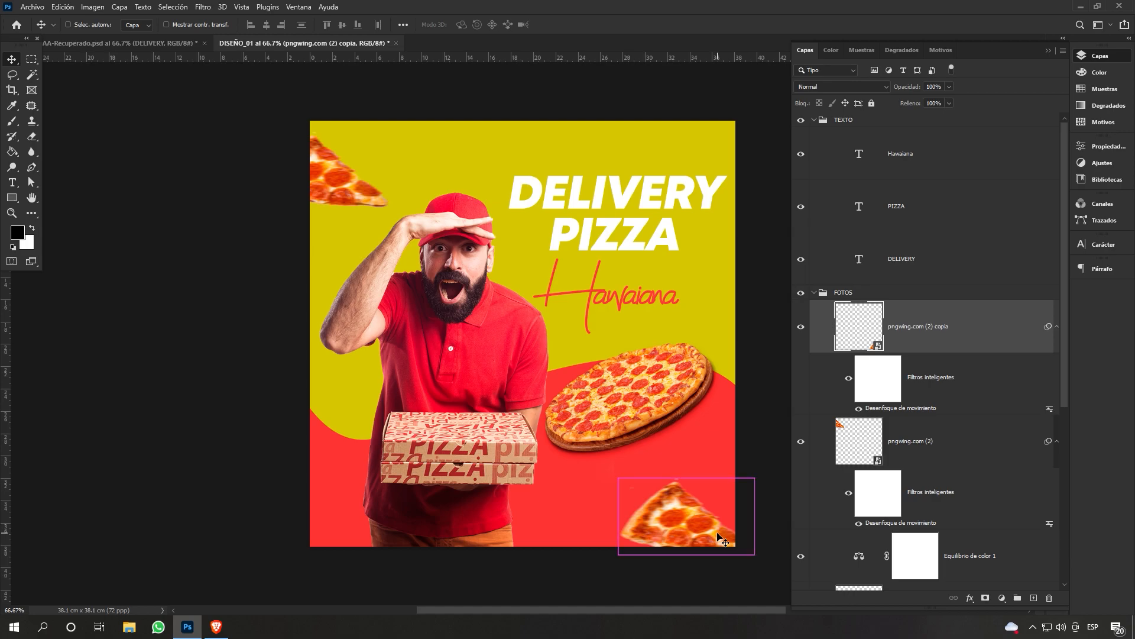
{"action": "key", "text": "ctrl+t"}
{"action": "key", "text": "Return"}
{"action": "left_click_drag", "start_coordinate": [792, 473], "coordinate": [588, 443]}
{"action": "left_click_drag", "start_coordinate": [711, 526], "coordinate": [744, 524]}
{"action": "left_click_drag", "start_coordinate": [731, 444], "coordinate": [704, 435]}
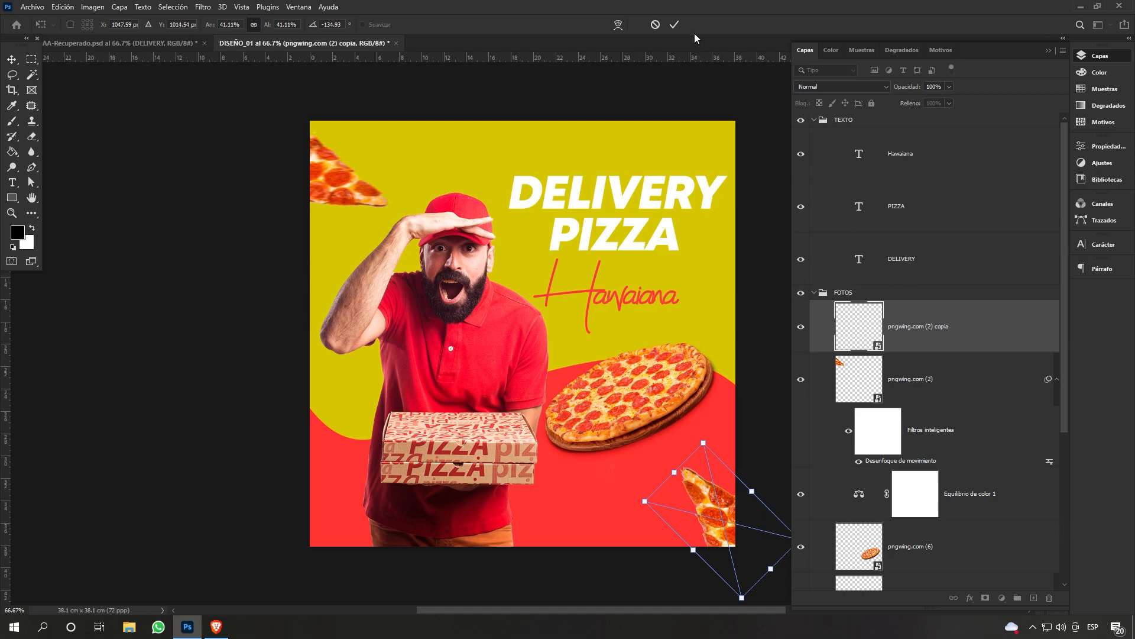
{"action": "left_click", "coordinate": [677, 26]}
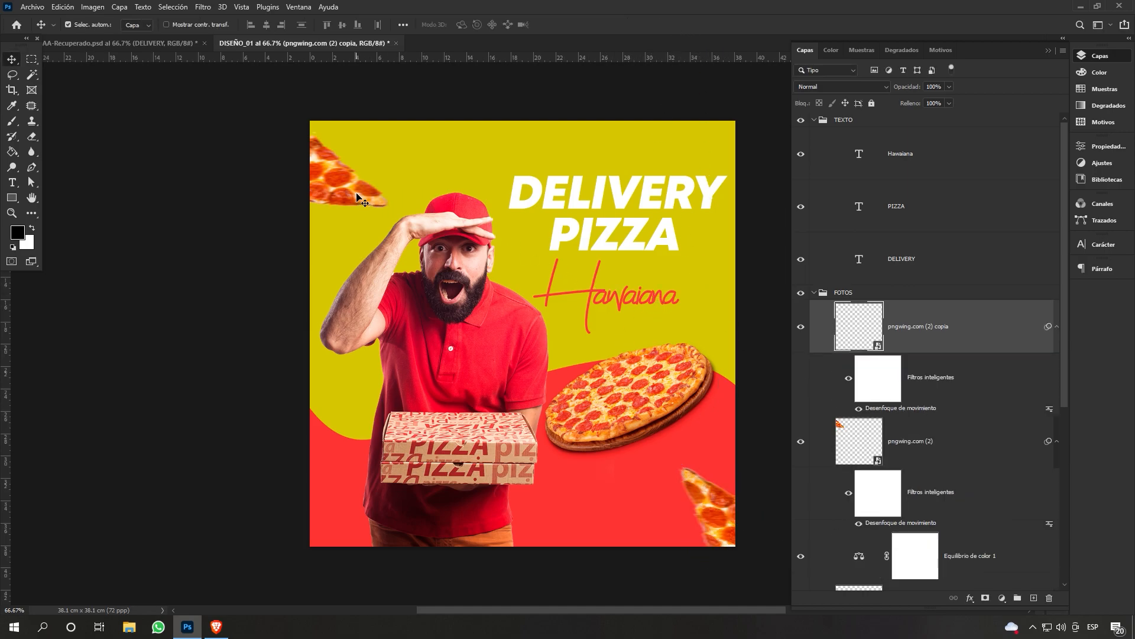
Duplicate the upper-left pizza slice again, rotate the copy to about -27° and place it at the lower left, overlapping the pizza boxes.
{"action": "left_click_drag", "start_coordinate": [352, 188], "coordinate": [409, 518]}
{"action": "key", "text": "ctrl+t"}
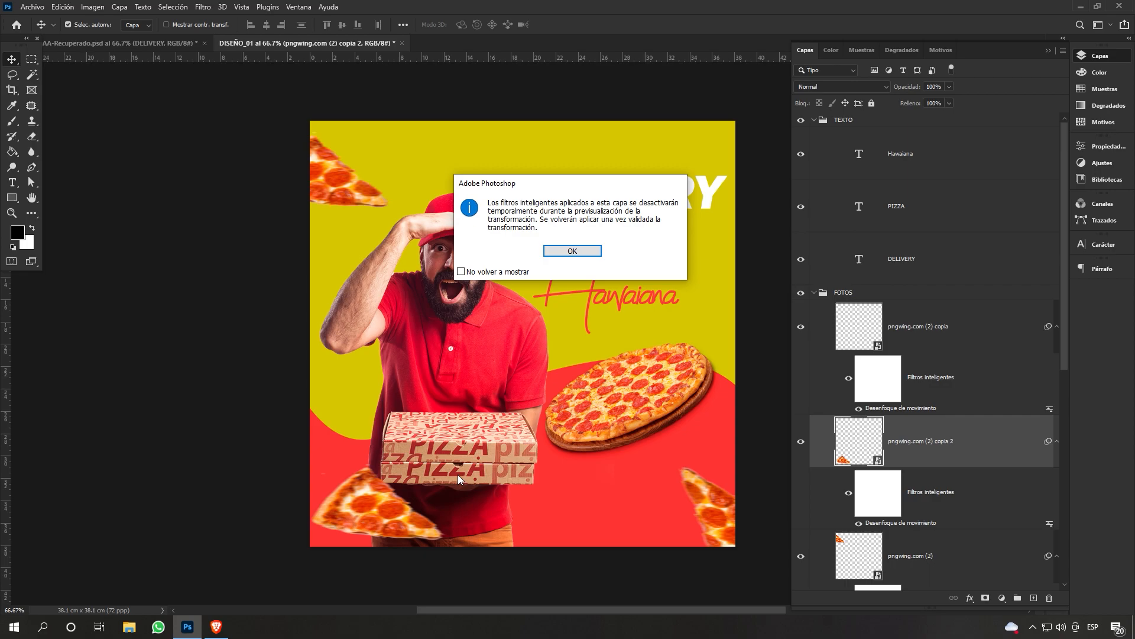
{"action": "left_click", "coordinate": [582, 252]}
{"action": "left_click_drag", "start_coordinate": [482, 483], "coordinate": [440, 399]}
{"action": "left_click_drag", "start_coordinate": [404, 507], "coordinate": [397, 477]}
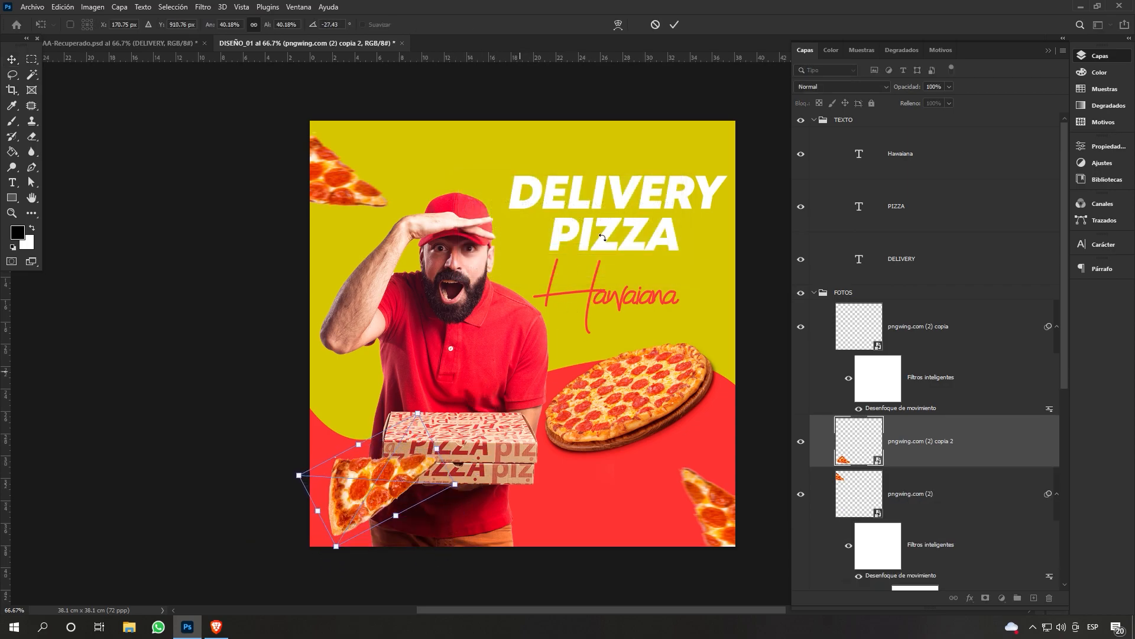
{"action": "left_click", "coordinate": [674, 24]}
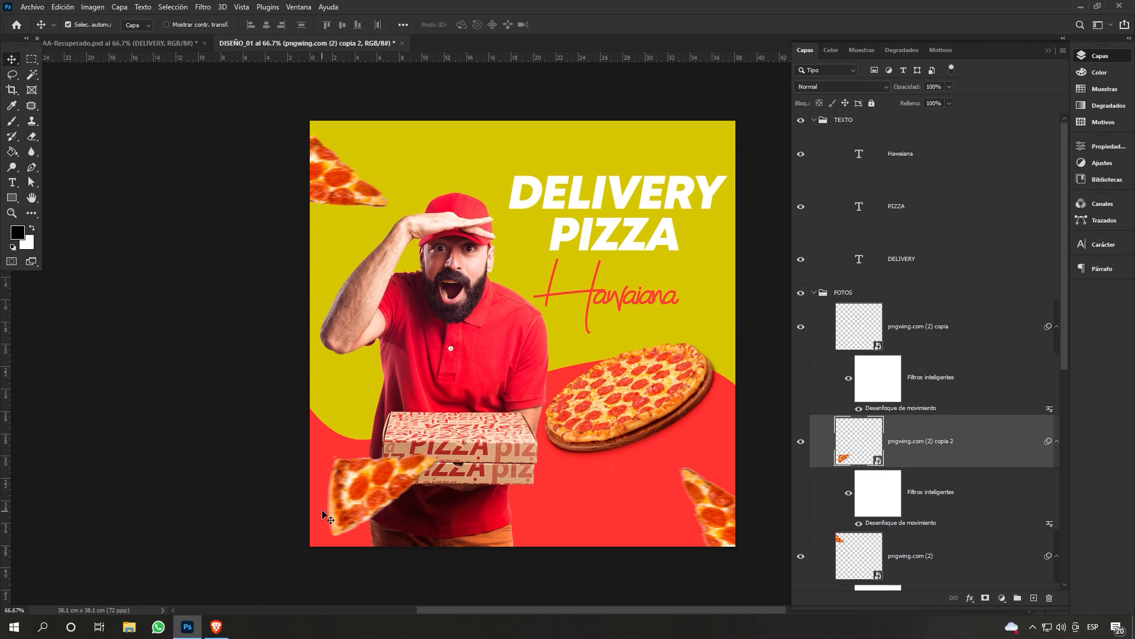
Switch to the browser, look through the Digitalcris YouTube channel's uploaded videos and return to Photoshop.
{"action": "left_click", "coordinate": [216, 626]}
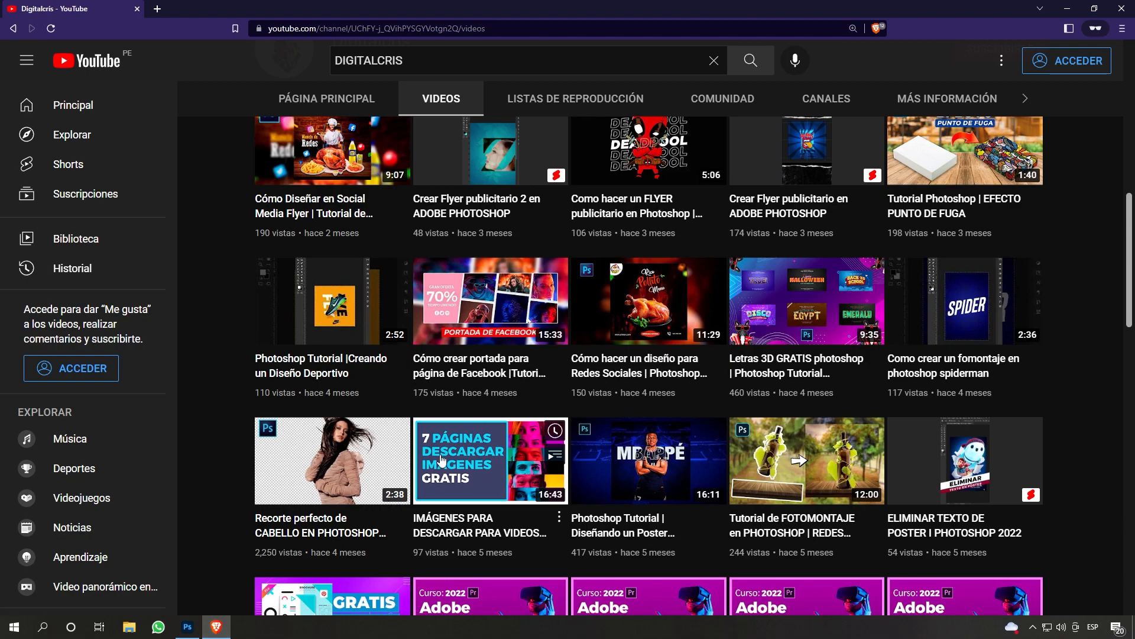
{"action": "scroll", "coordinate": [444, 459], "scroll_direction": "up", "scroll_amount": 5}
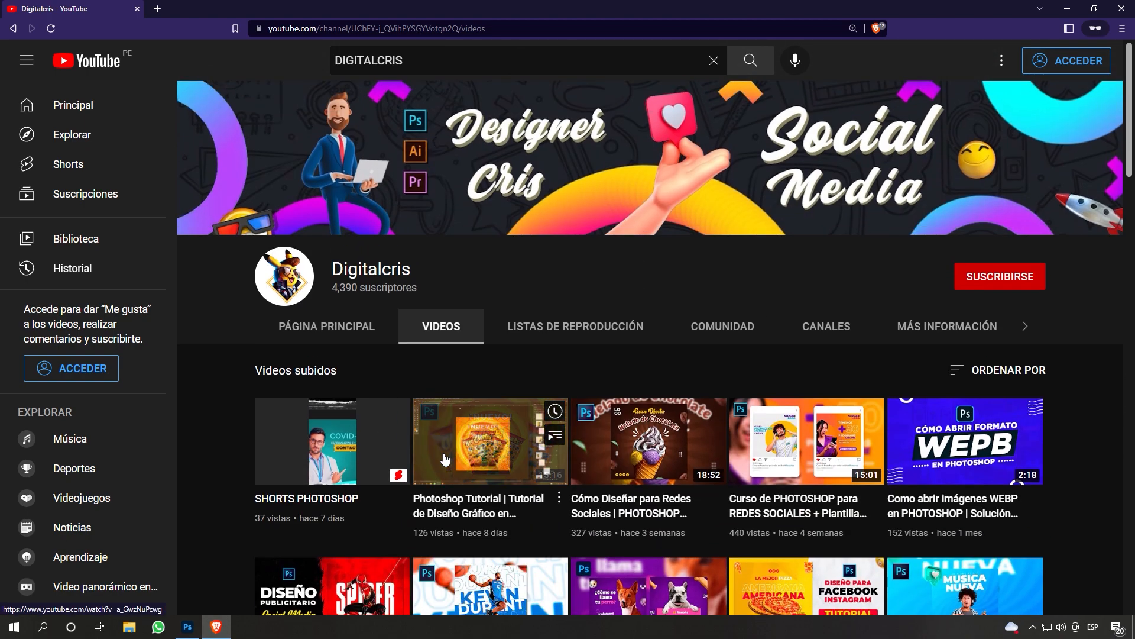
{"action": "scroll", "coordinate": [444, 459], "scroll_direction": "down", "scroll_amount": 3}
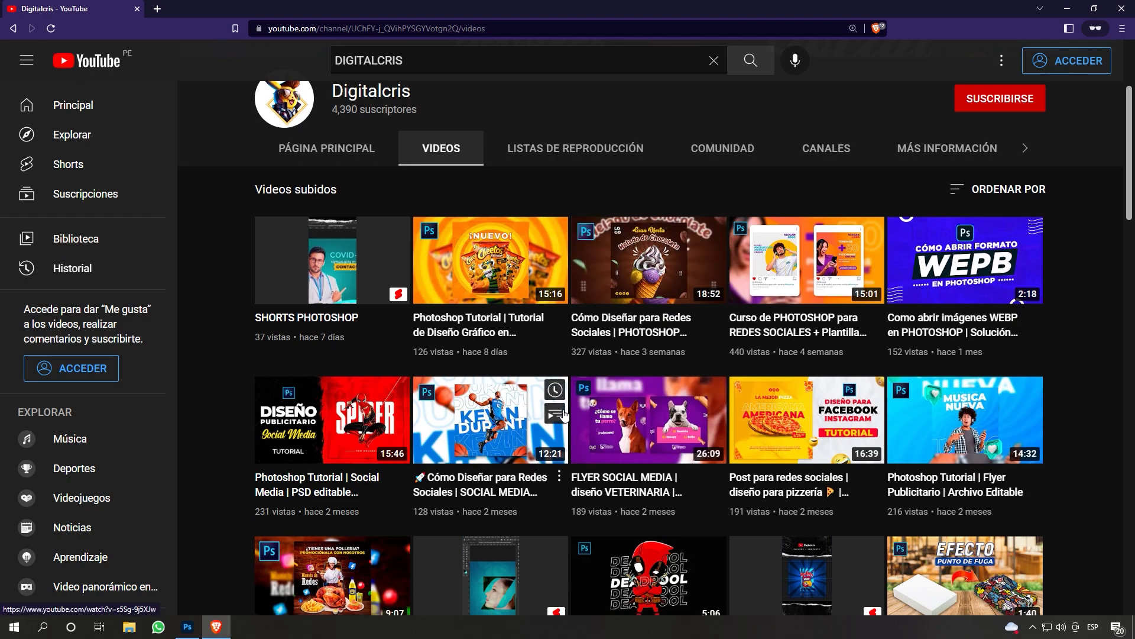
{"action": "scroll", "coordinate": [450, 391], "scroll_direction": "down", "scroll_amount": 2}
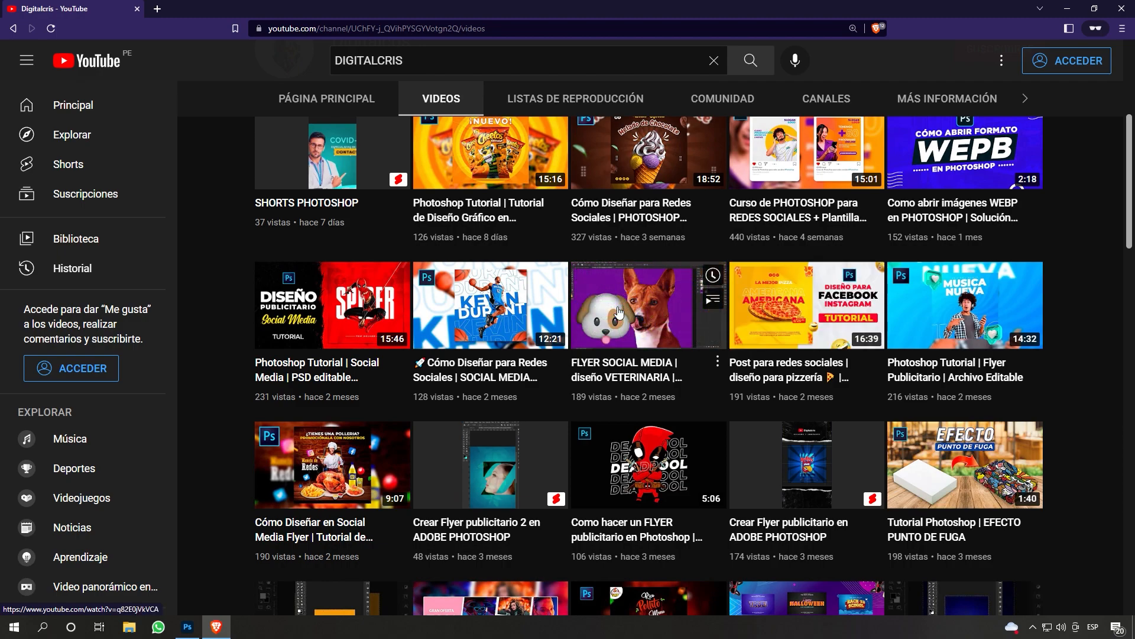
{"action": "scroll", "coordinate": [619, 312], "scroll_direction": "down", "scroll_amount": 10}
{"action": "scroll", "coordinate": [644, 359], "scroll_direction": "down", "scroll_amount": 4}
{"action": "scroll", "coordinate": [645, 358], "scroll_direction": "up", "scroll_amount": 2}
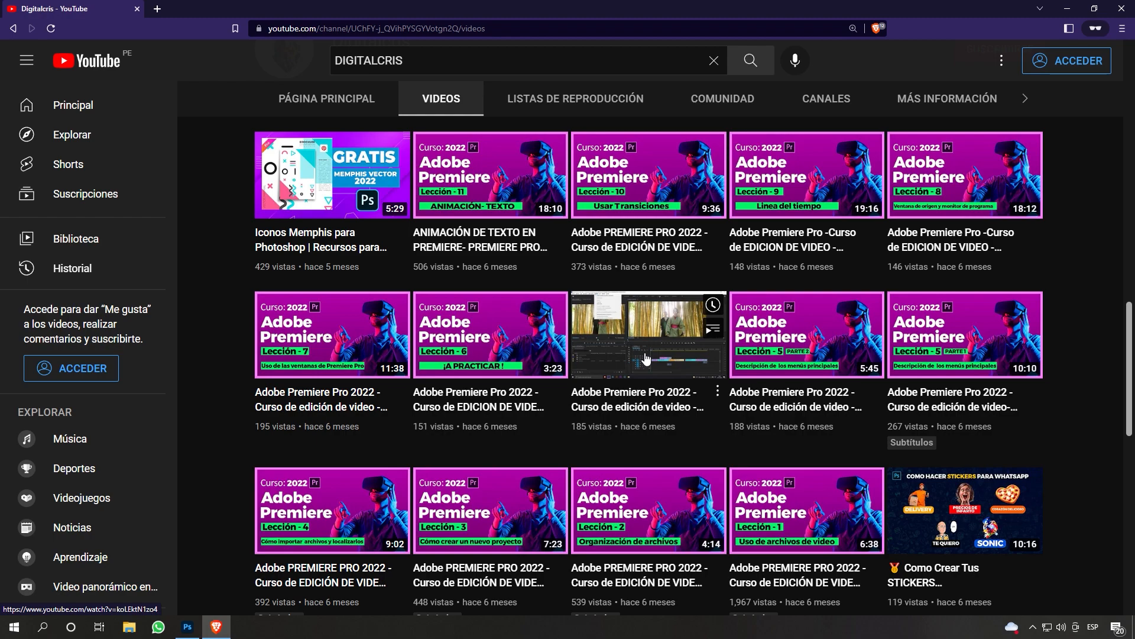
{"action": "scroll", "coordinate": [639, 414], "scroll_direction": "down", "scroll_amount": 1}
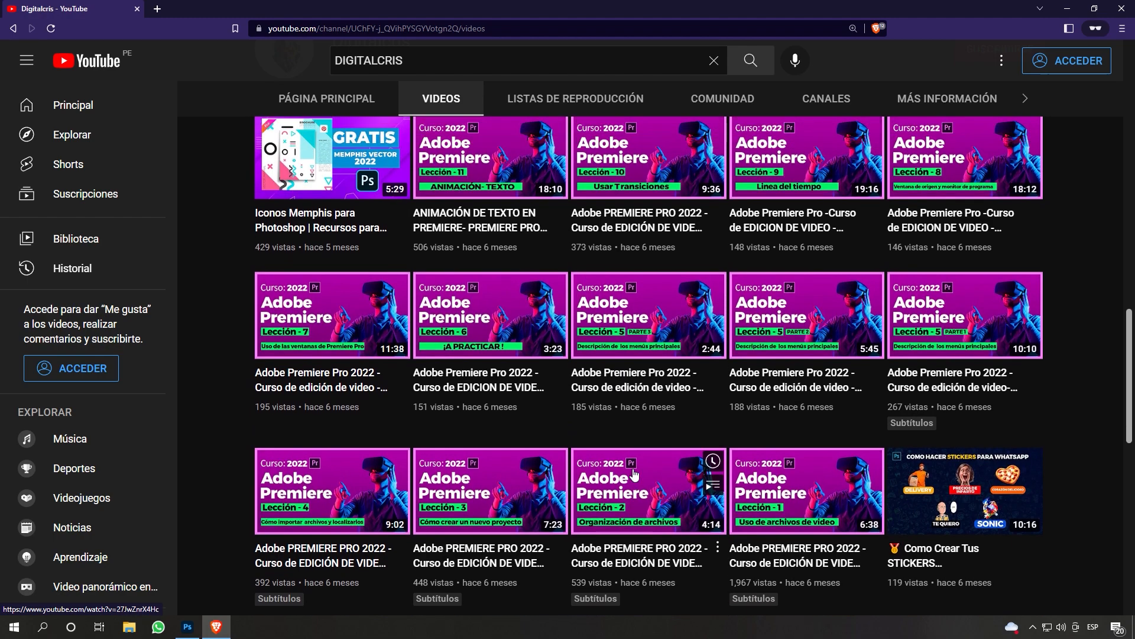
{"action": "scroll", "coordinate": [634, 473], "scroll_direction": "up", "scroll_amount": 15}
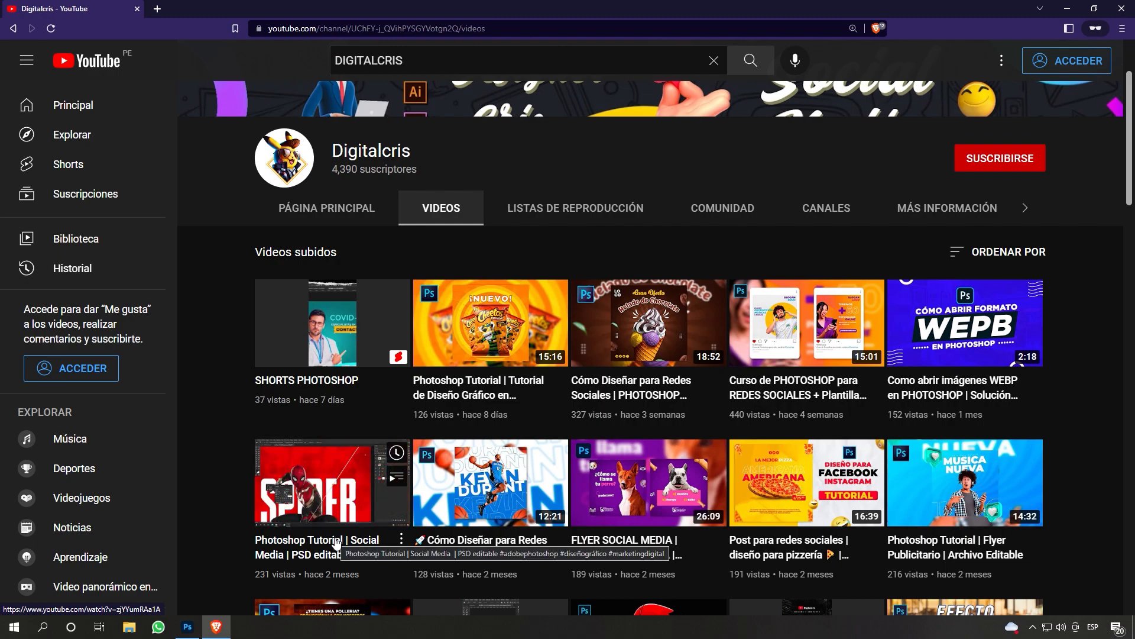
{"action": "left_click", "coordinate": [188, 627]}
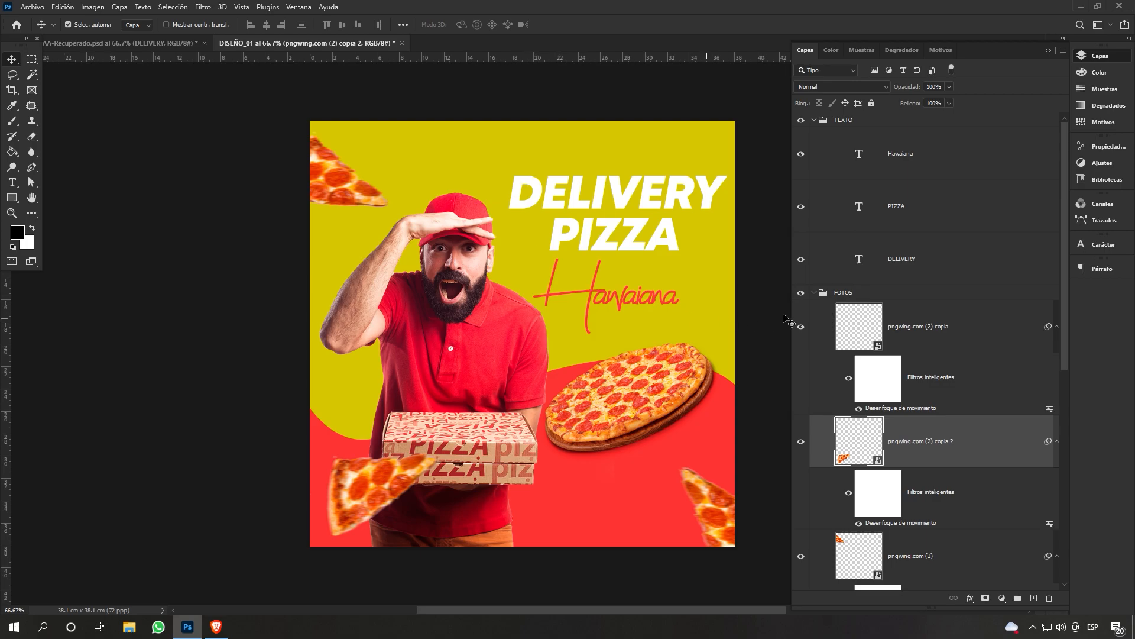
Collapse the FOTOS and TEXTO groups and add an empty layer directly above the yellow color fill in the FONDO group.
{"action": "left_click", "coordinate": [814, 292]}
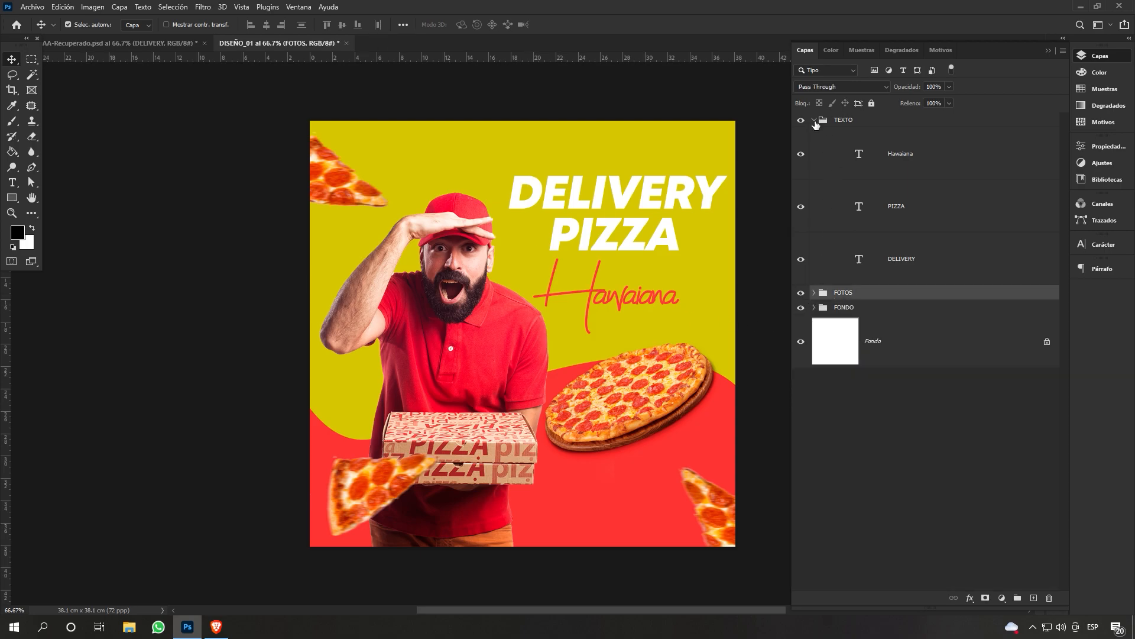
{"action": "left_click", "coordinate": [814, 120]}
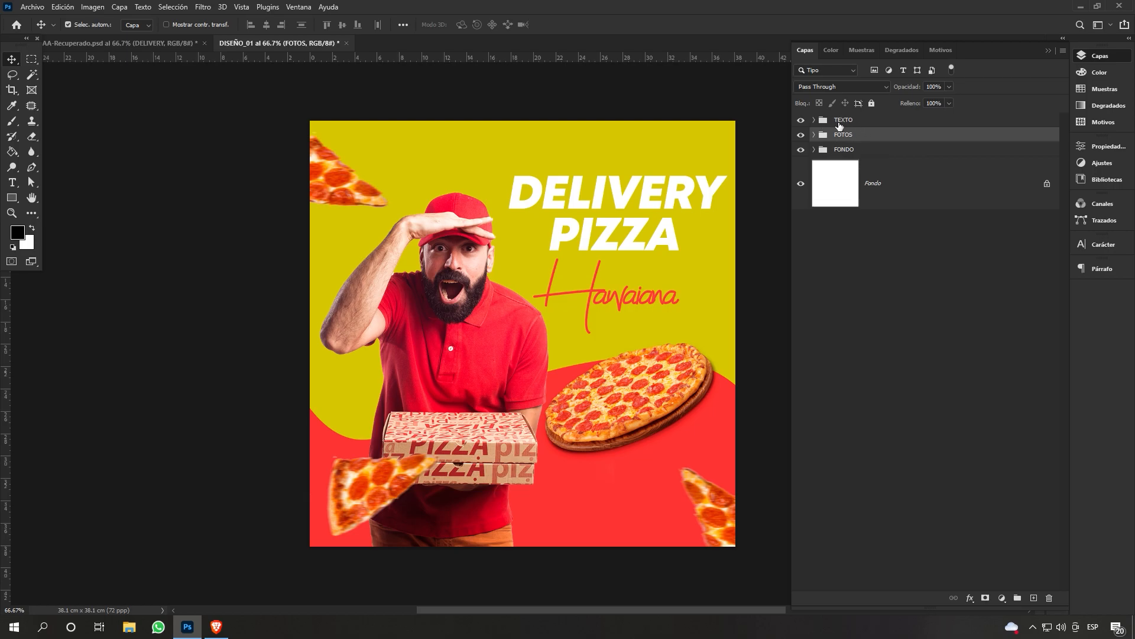
{"action": "left_click", "coordinate": [583, 353]}
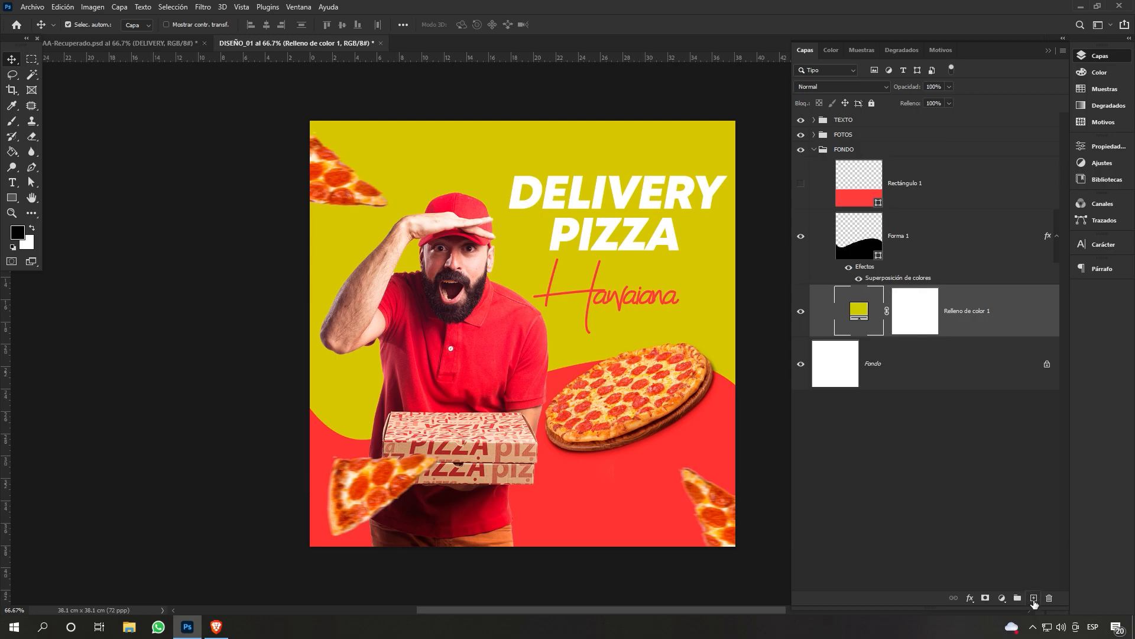
{"action": "left_click", "coordinate": [1034, 598]}
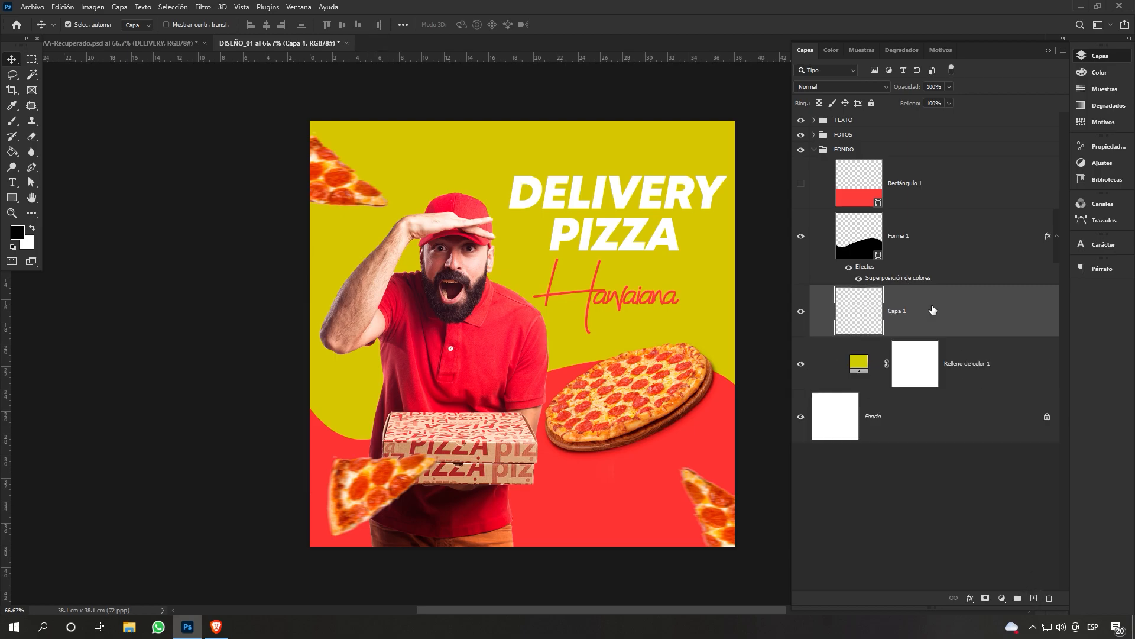
Paint a white glow behind the delivery man's shoulder on the new layer with a soft round brush about 922 px in size.
{"action": "left_click", "coordinate": [12, 121]}
{"action": "left_click", "coordinate": [61, 126]}
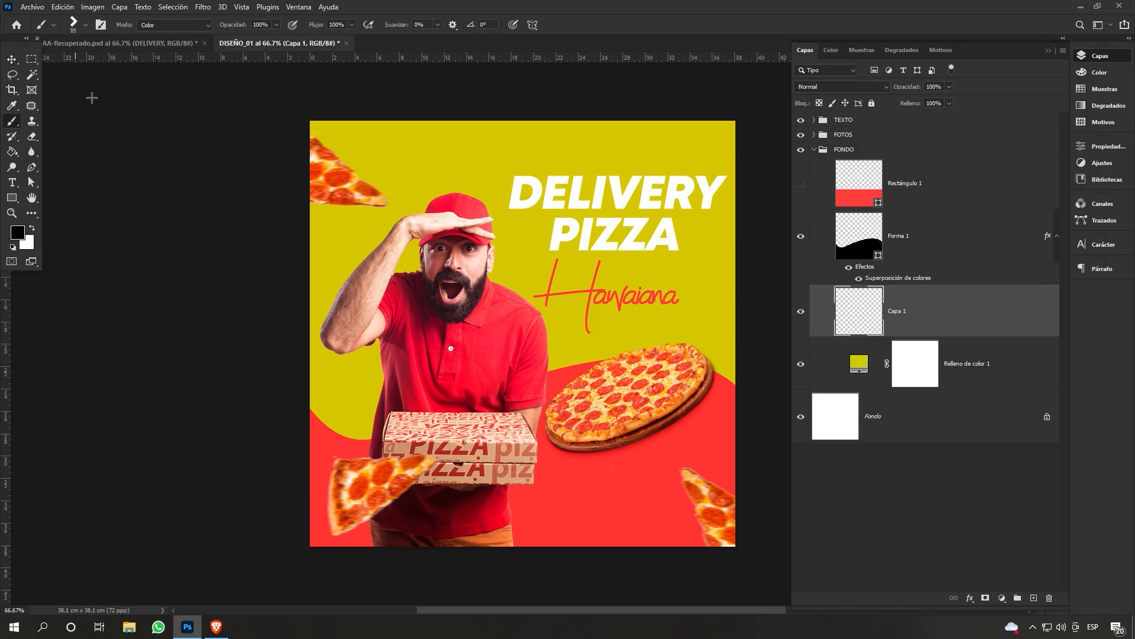
{"action": "left_click", "coordinate": [86, 24]}
{"action": "left_click", "coordinate": [25, 134]}
{"action": "mouse_move", "coordinate": [499, 256]}
{"action": "left_mouse_down"}
{"action": "mouse_move", "coordinate": [521, 243]}
{"action": "mouse_move", "coordinate": [535, 251]}
{"action": "left_mouse_up"}
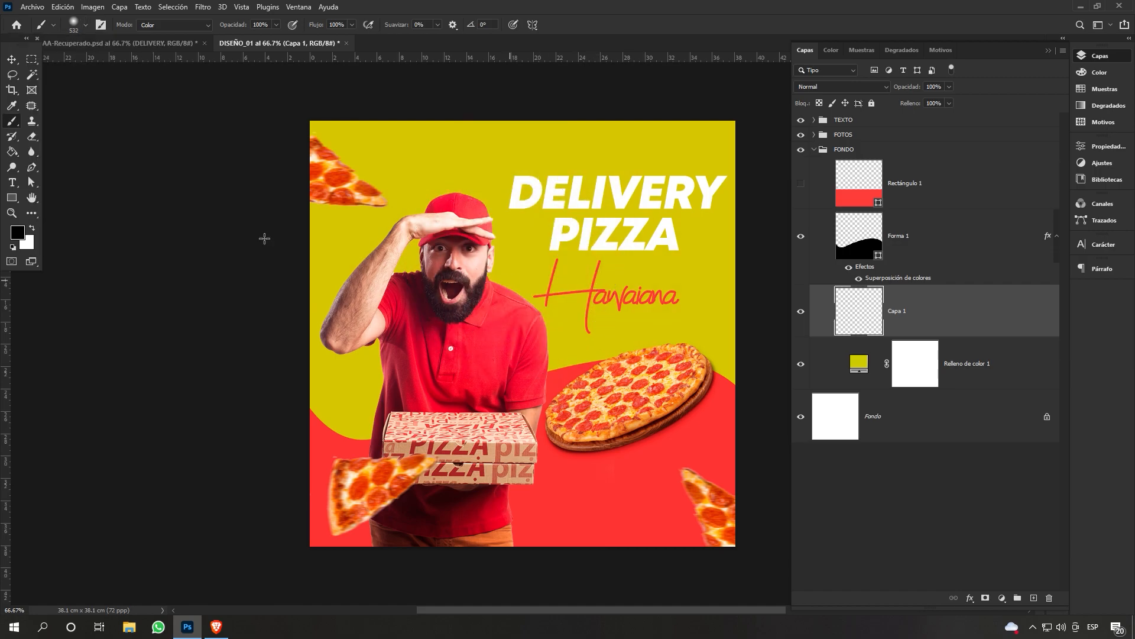
{"action": "left_click", "coordinate": [33, 228]}
{"action": "mouse_move", "coordinate": [519, 294]}
{"action": "left_mouse_down"}
{"action": "mouse_move", "coordinate": [538, 267]}
{"action": "mouse_move", "coordinate": [555, 320]}
{"action": "left_mouse_up"}
{"action": "left_click", "coordinate": [529, 322]}
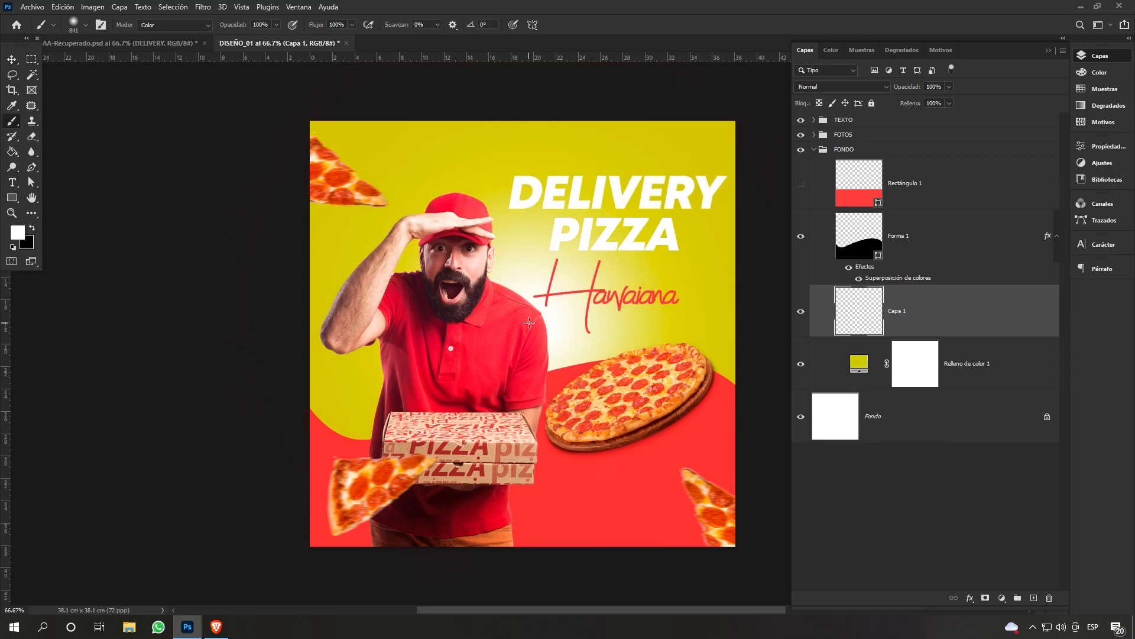
{"action": "key", "text": "ctrl+z"}
{"action": "left_click_drag", "start_coordinate": [529, 322], "coordinate": [521, 311]}
{"action": "left_click", "coordinate": [521, 310]}
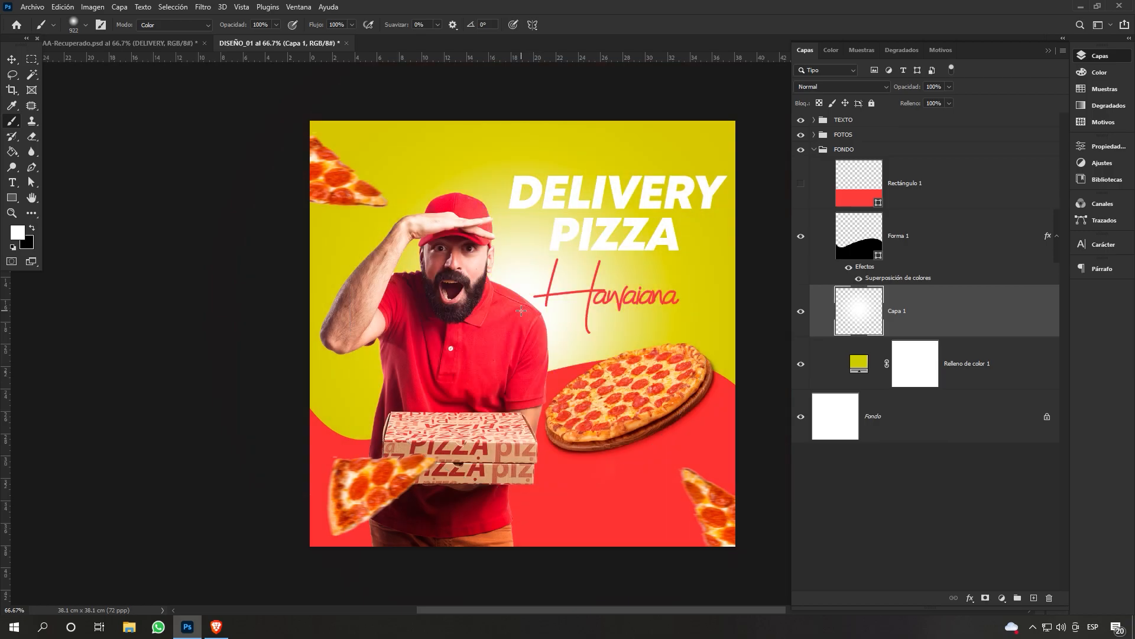
{"action": "left_click", "coordinate": [9, 61]}
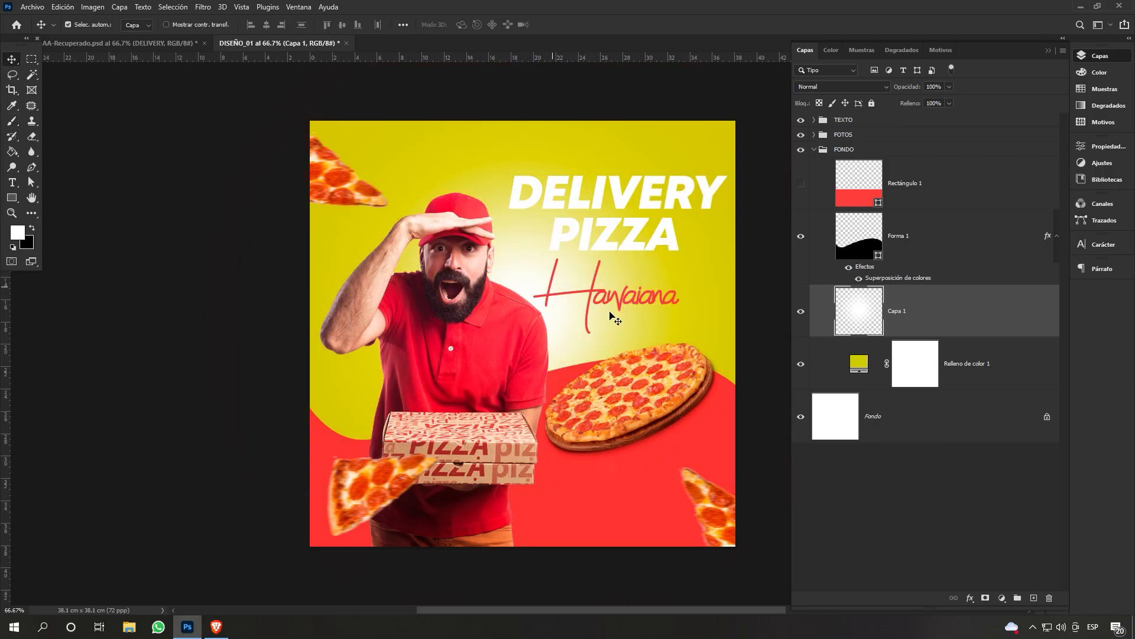
Rename the glow layer as RESPLANDOR, set its opacity to 70% and collapse the FONDO group.
{"action": "double_click", "coordinate": [898, 312]}
{"action": "type", "text": "RESPLANDOR"}
{"action": "key", "text": "Return"}
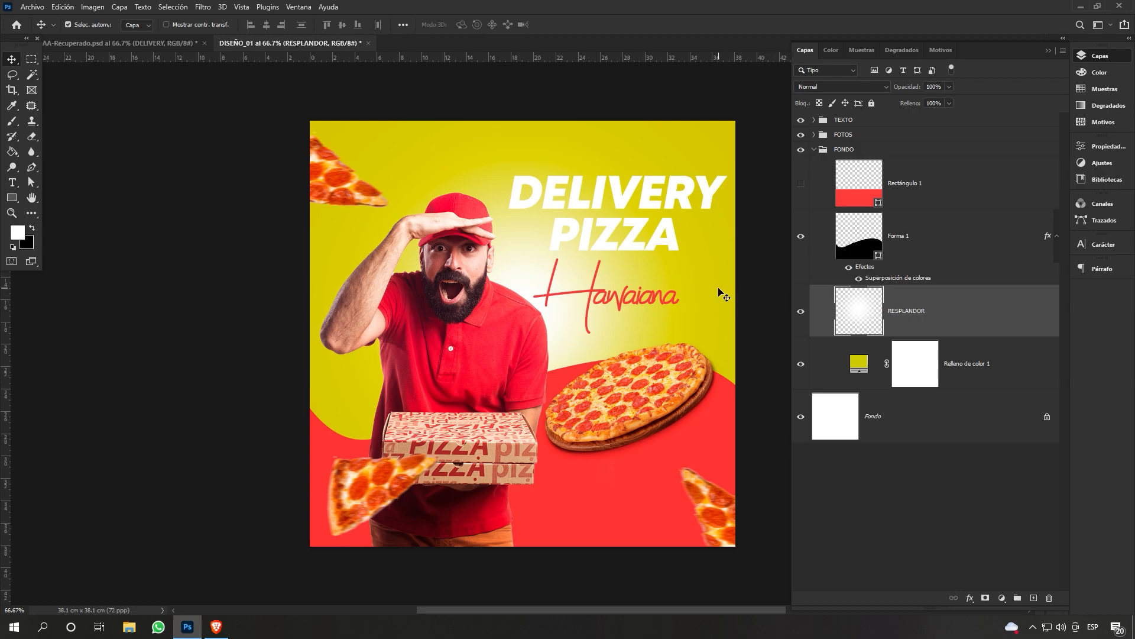
{"action": "left_click", "coordinate": [949, 87]}
{"action": "left_click_drag", "start_coordinate": [951, 105], "coordinate": [921, 107]}
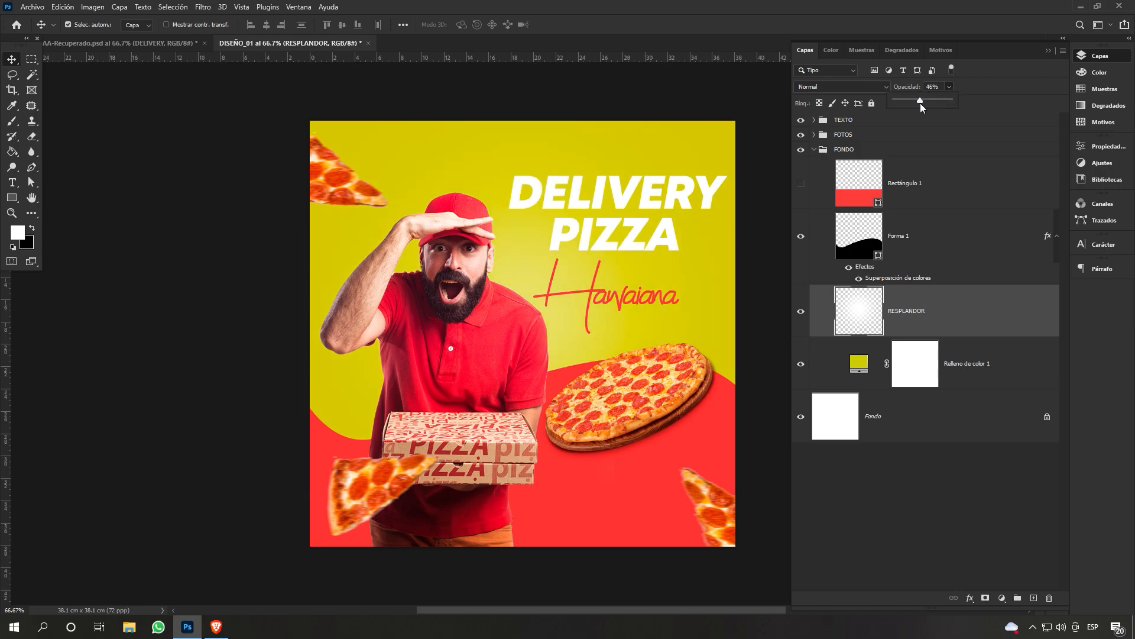
{"action": "left_click_drag", "start_coordinate": [920, 103], "coordinate": [929, 102]}
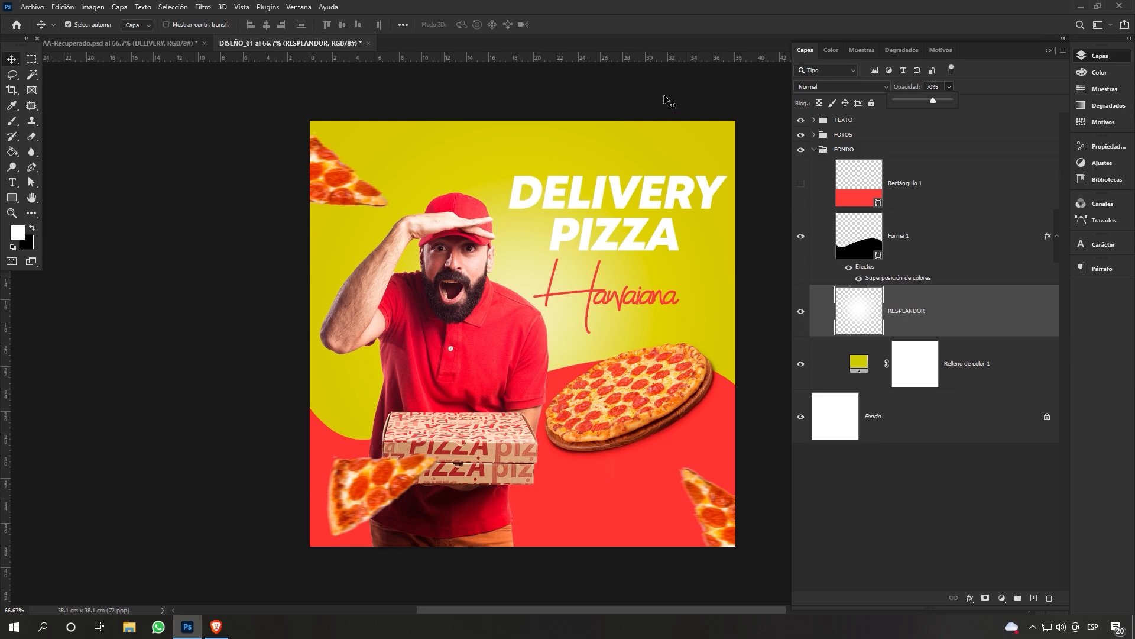
{"action": "left_click", "coordinate": [815, 149]}
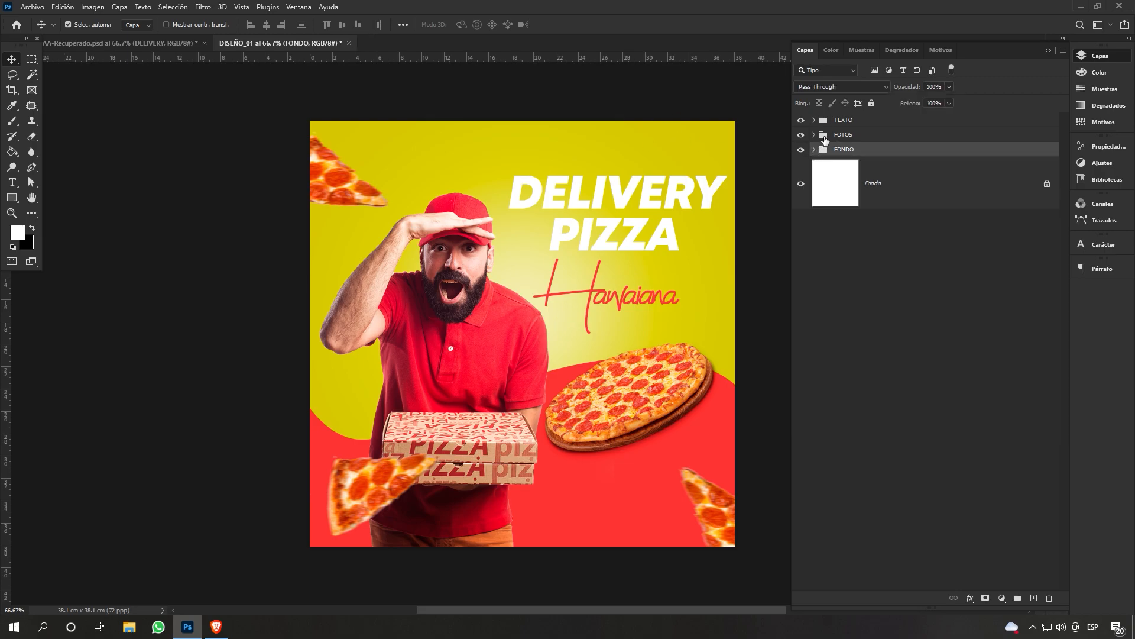
Look through the layers inside the FOTOS group.
{"action": "left_click", "coordinate": [814, 134]}
{"action": "scroll", "coordinate": [914, 355], "scroll_direction": "down", "scroll_amount": 2}
{"action": "scroll", "coordinate": [913, 360], "scroll_direction": "down", "scroll_amount": 3}
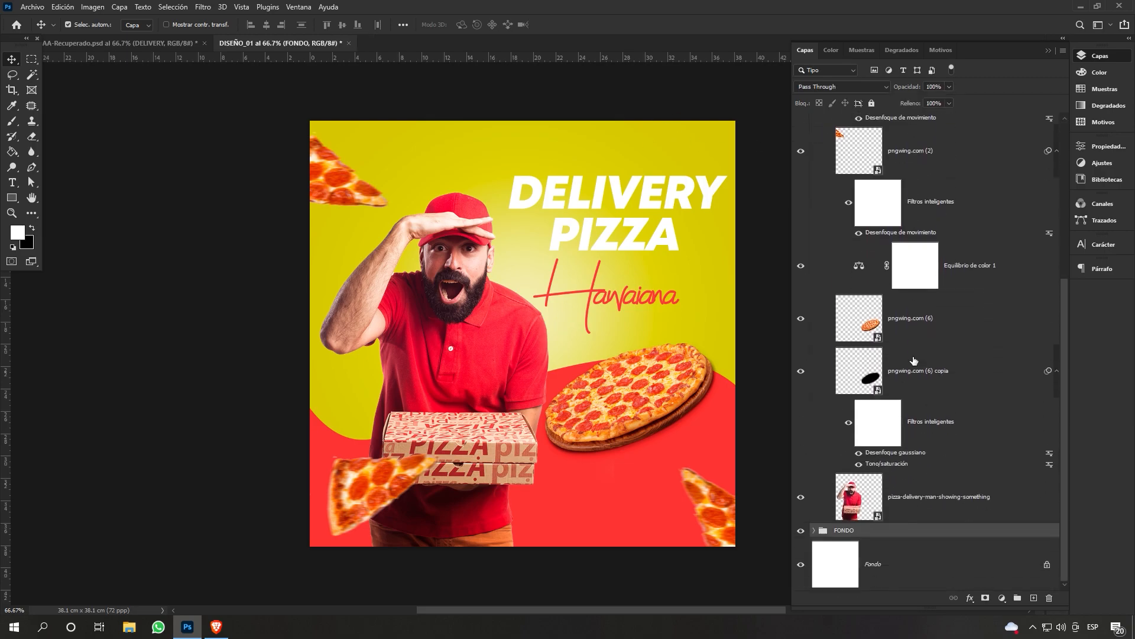
{"action": "scroll", "coordinate": [895, 302], "scroll_direction": "up", "scroll_amount": 5}
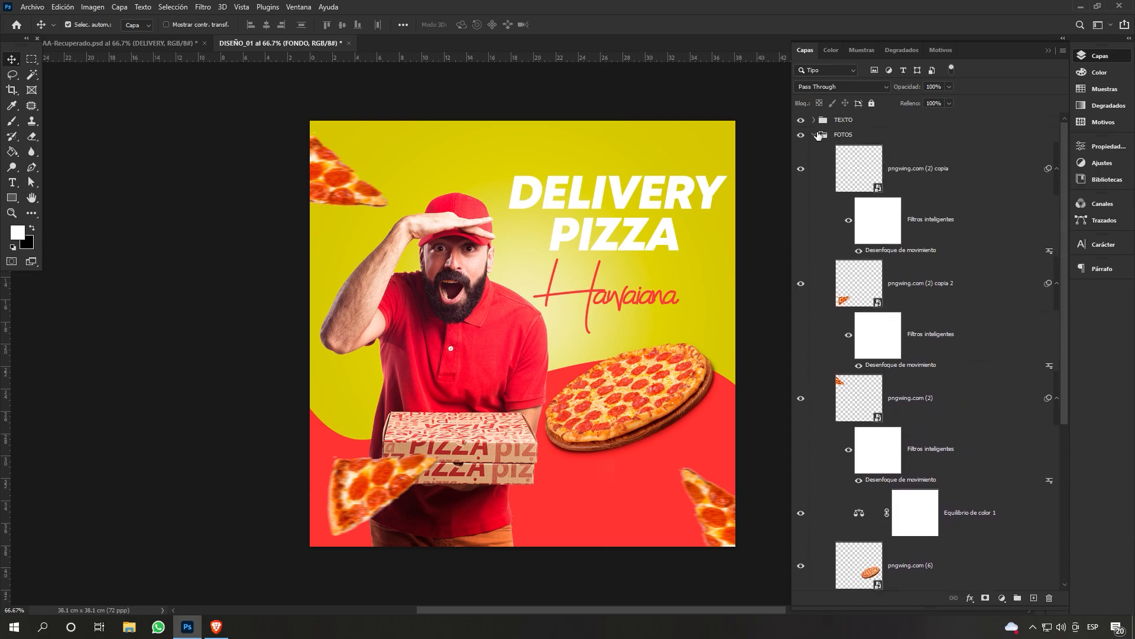
{"action": "left_click", "coordinate": [815, 135]}
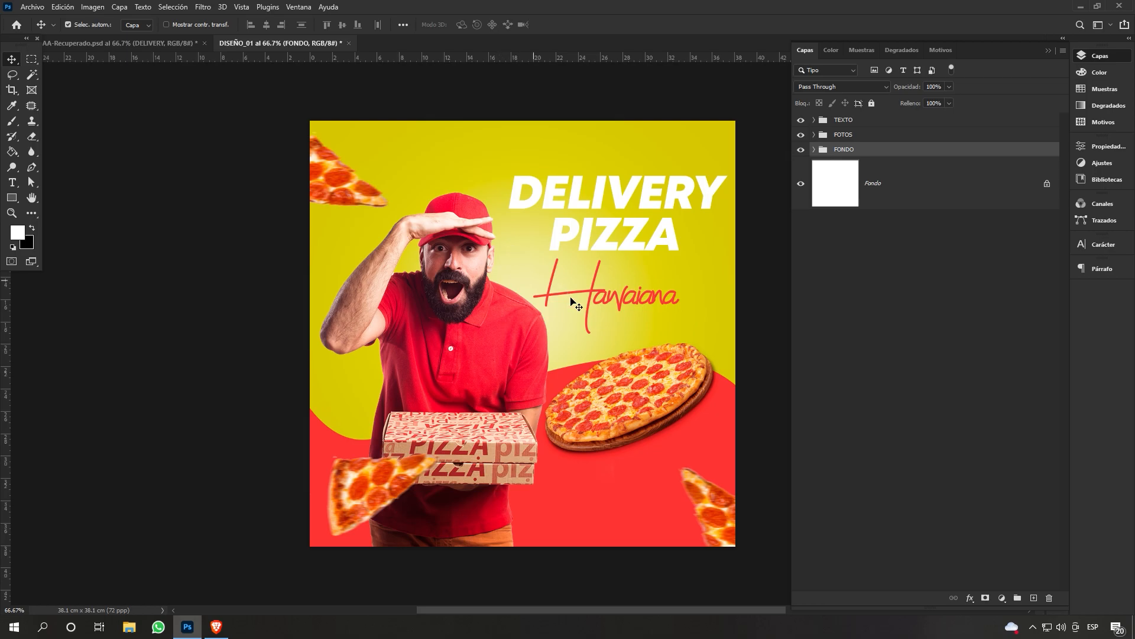
Move the RESPLANDOR glow slightly down and to the right, behind the Hawaiana text.
{"action": "left_click", "coordinate": [577, 304]}
{"action": "left_click", "coordinate": [515, 275]}
{"action": "left_click_drag", "start_coordinate": [515, 275], "coordinate": [577, 307]}
{"action": "key", "text": "ctrl+a"}
{"action": "key", "text": "ctrl+d"}
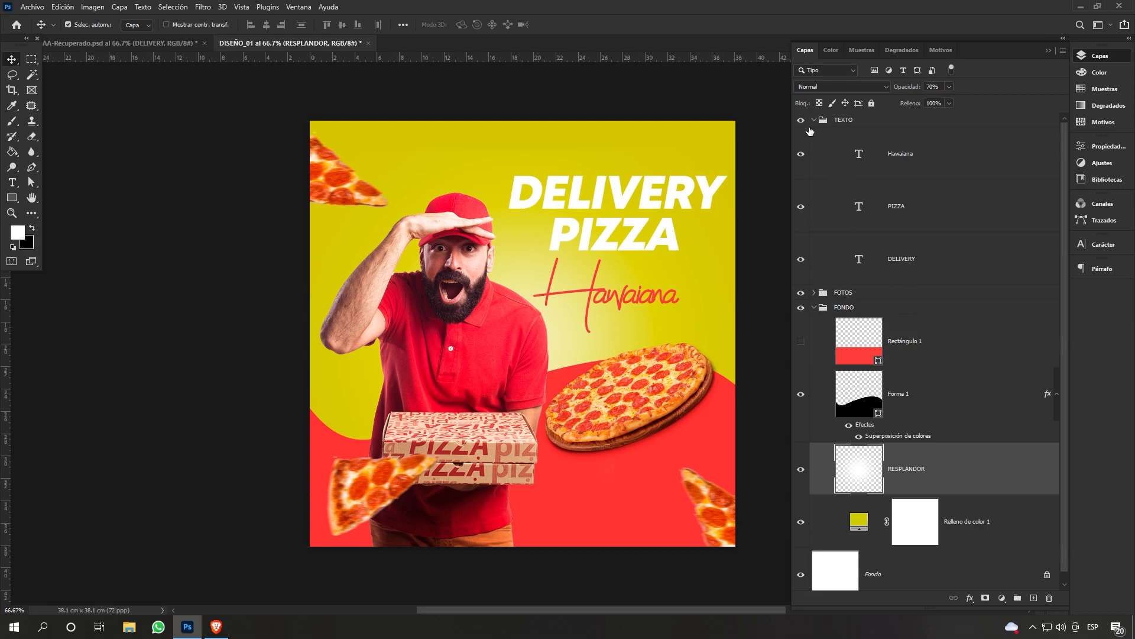
Group the collapsed TEXTO, FOTOS and FONDO groups together and name the new group DISEÑO CONCLUIDO.
{"action": "left_click", "coordinate": [814, 120]}
{"action": "left_click", "coordinate": [814, 149]}
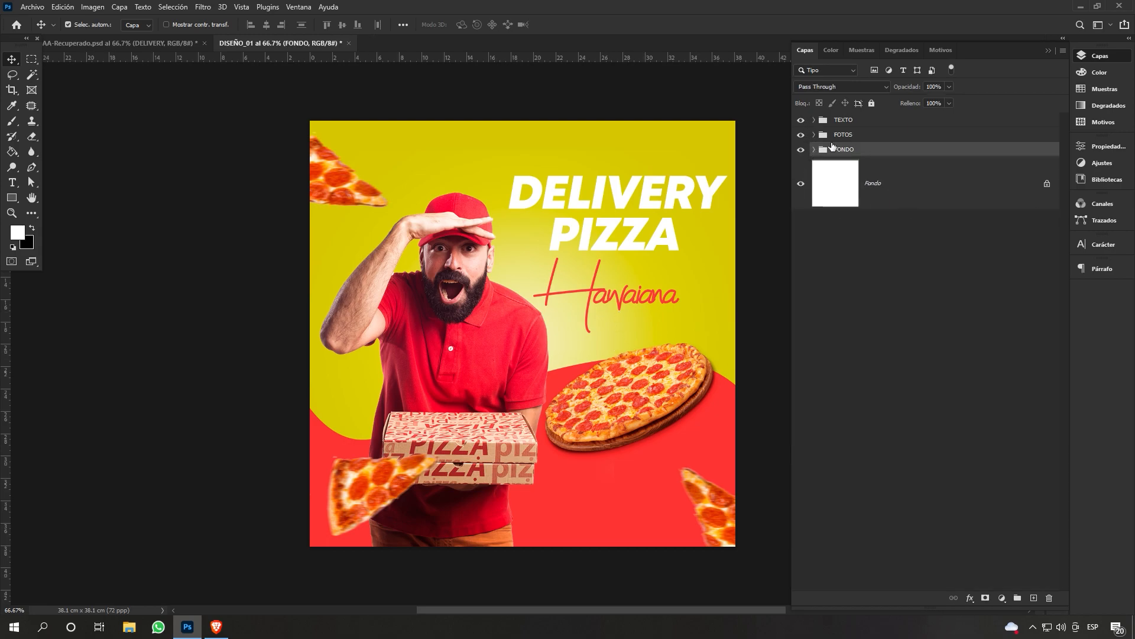
{"action": "left_click", "coordinate": [869, 138], "text": "shift"}
{"action": "left_click", "coordinate": [879, 121], "text": "shift"}
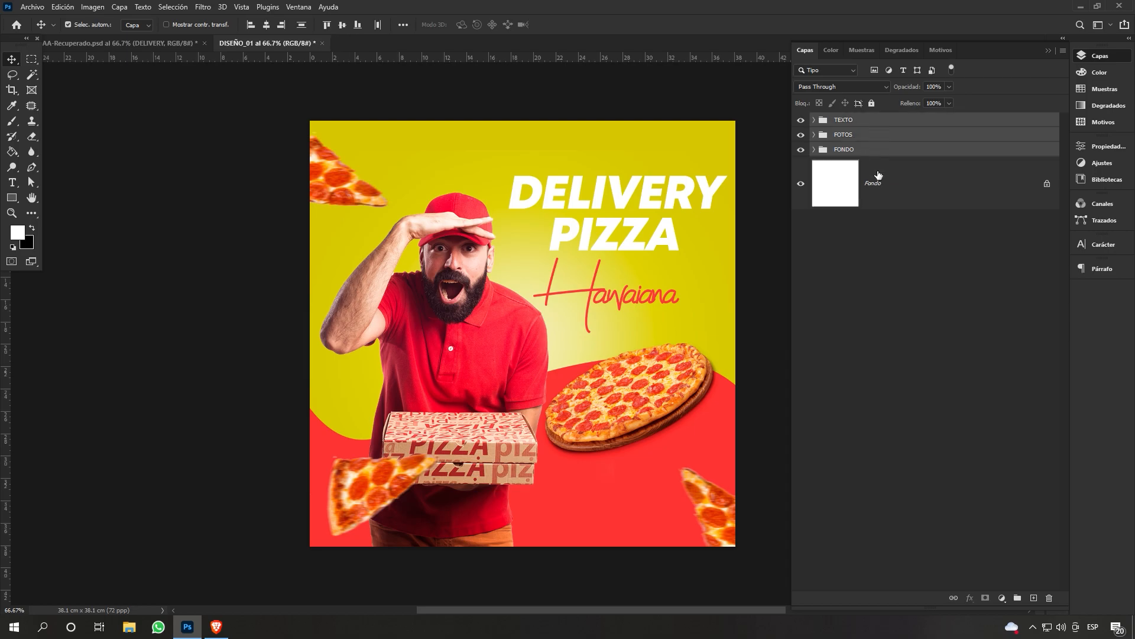
{"action": "left_click", "coordinate": [1017, 598]}
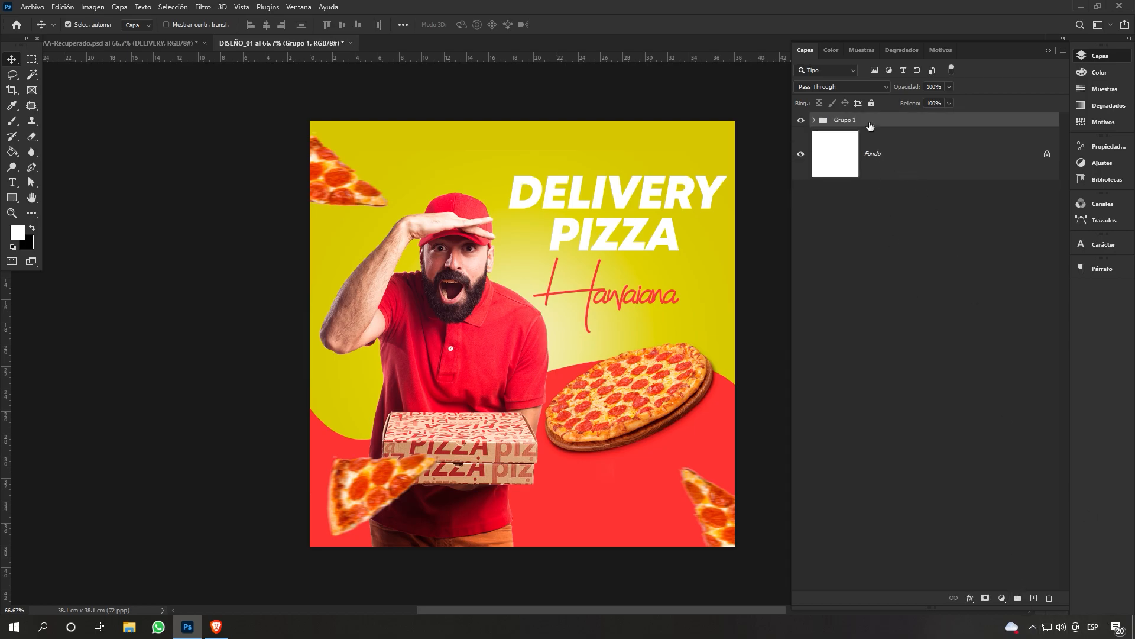
{"action": "double_click", "coordinate": [854, 120]}
{"action": "type", "text": "DISEÑO CONCLUIDO"}
{"action": "key", "text": "Return"}
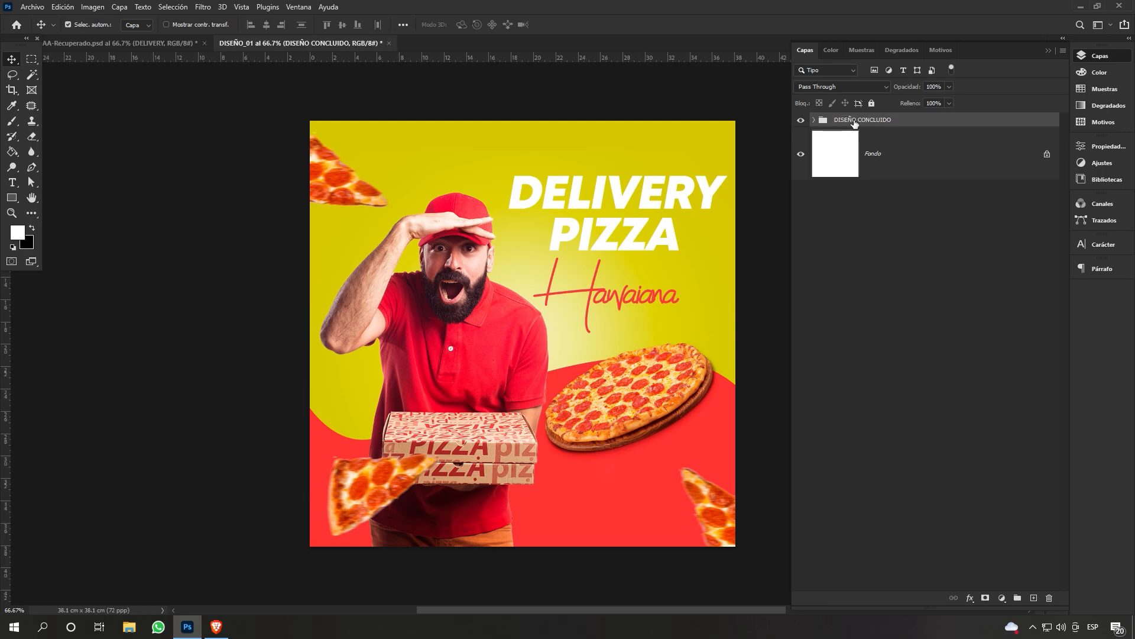
Duplicate the DISEÑO CONCLUIDO group, merge the copy into a single layer and hide the original group.
{"action": "key", "text": "ctrl+j"}
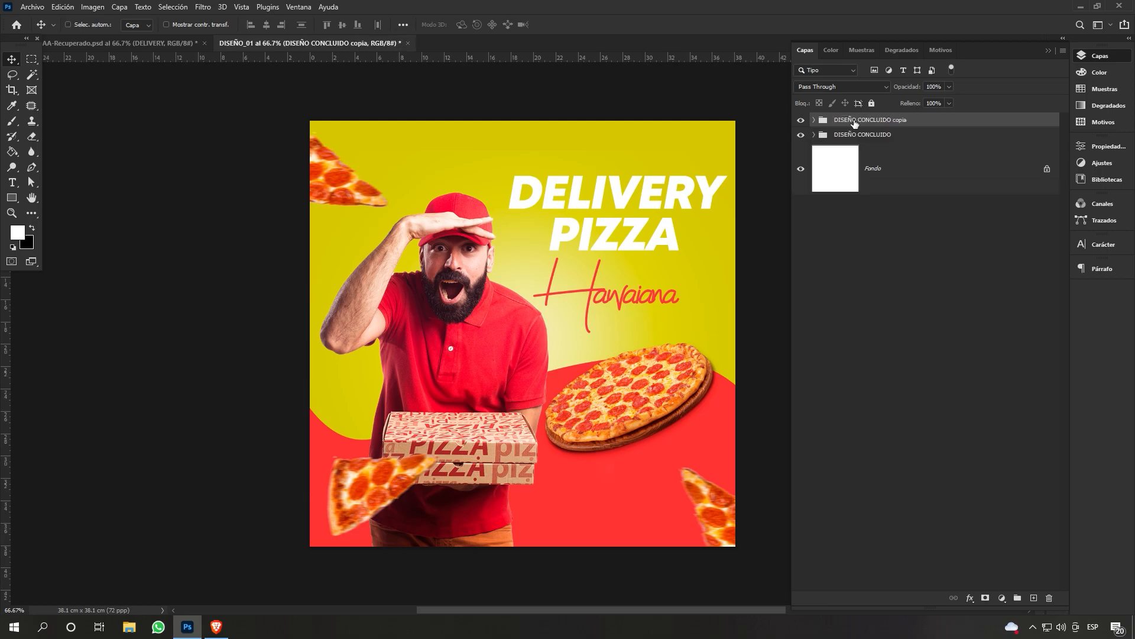
{"action": "key", "text": "ctrl+e"}
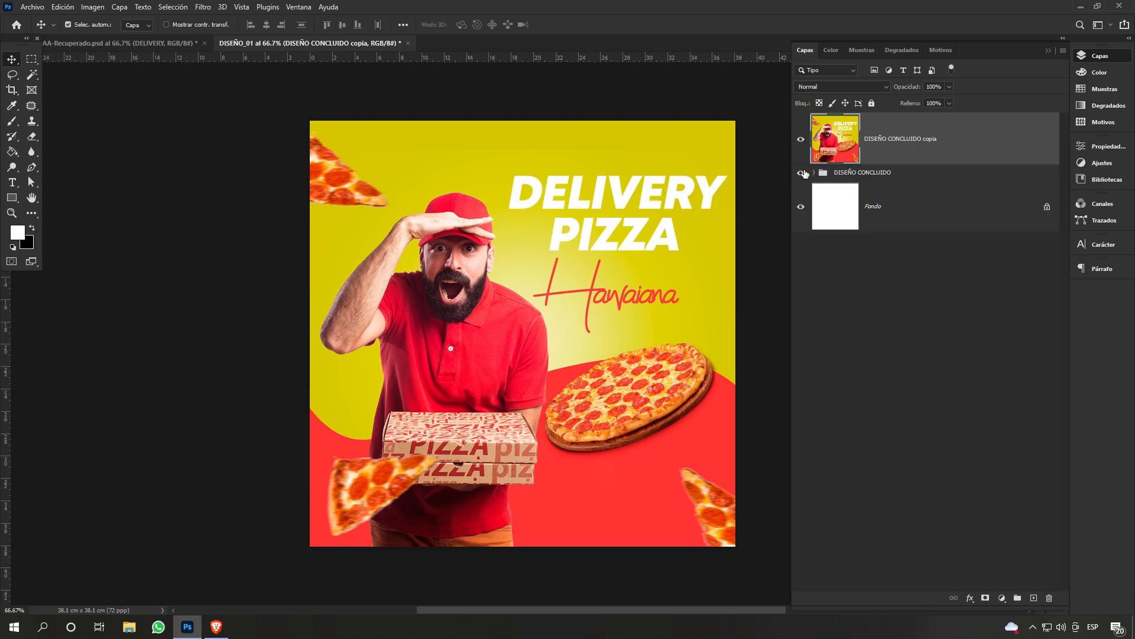
{"action": "left_click", "coordinate": [802, 172]}
{"action": "left_click_drag", "start_coordinate": [571, 182], "coordinate": [565, 214]}
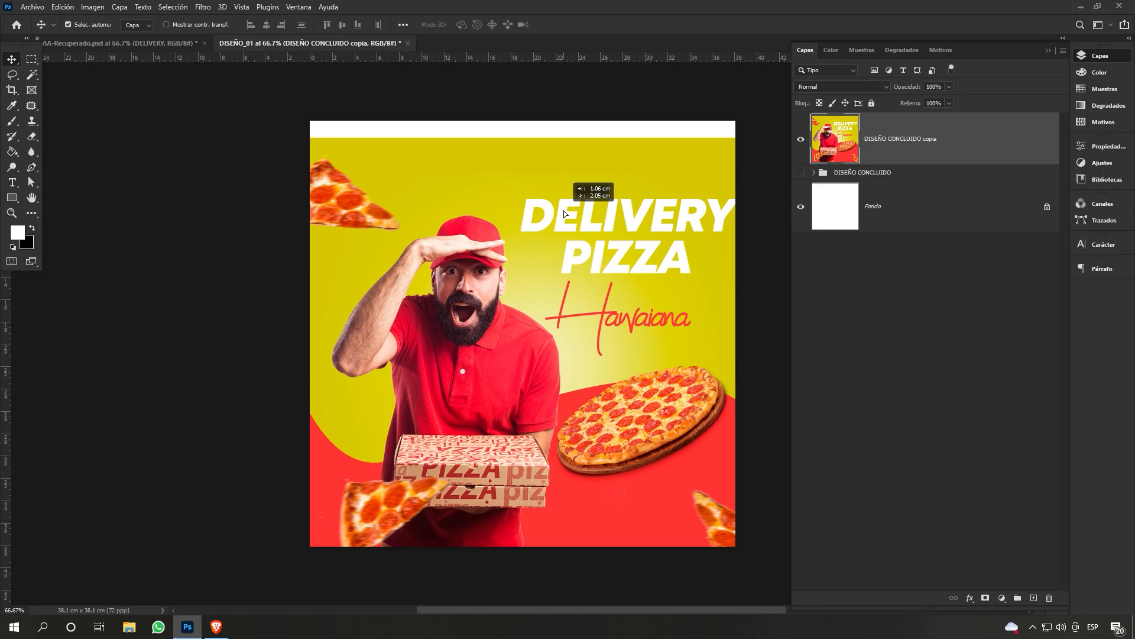
{"action": "key", "text": "ctrl+a"}
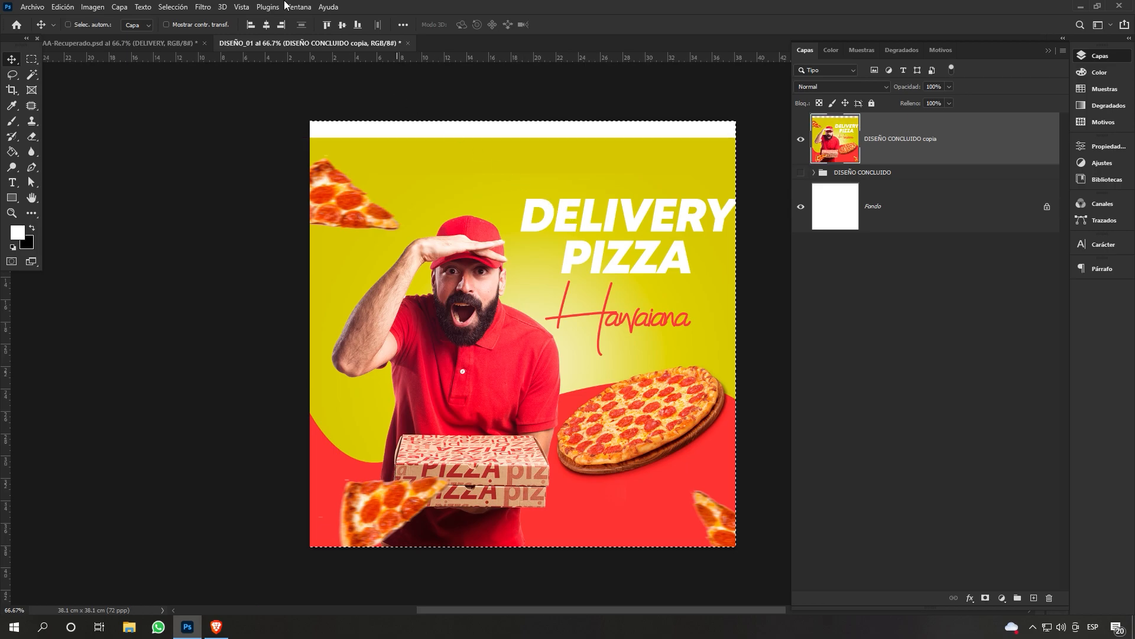
{"action": "left_click", "coordinate": [266, 26]}
{"action": "key", "text": "ctrl+d"}
{"action": "left_click_drag", "start_coordinate": [553, 256], "coordinate": [573, 236]}
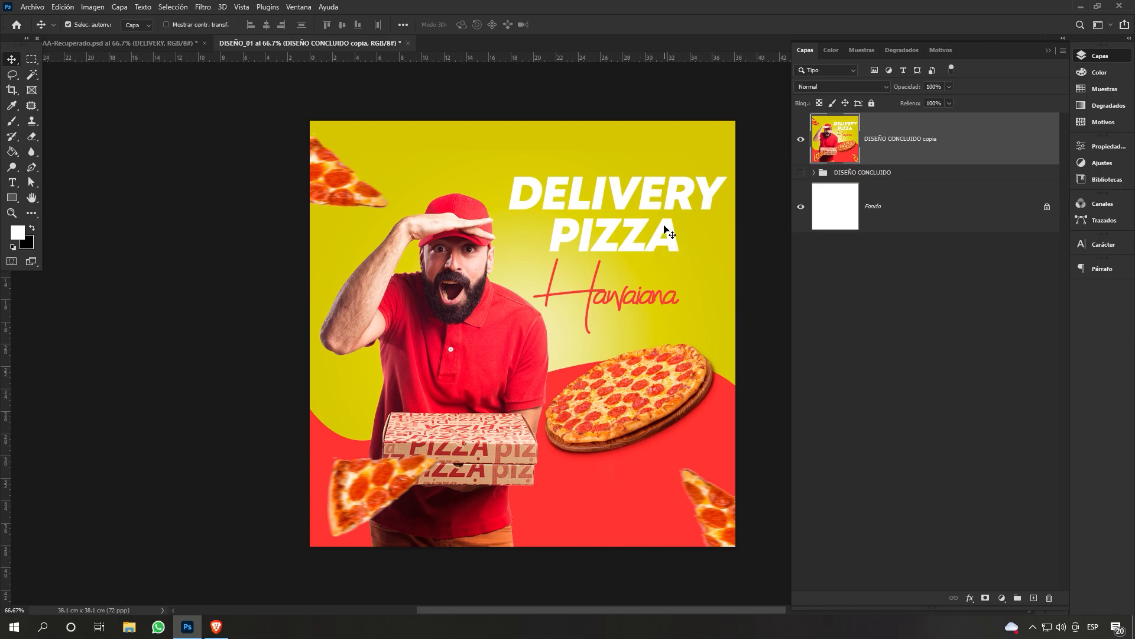
Apply the Camera Raw filter to the merged copy with Granulado at 20 and Viñetas at -10.
{"action": "left_click", "coordinate": [202, 7]}
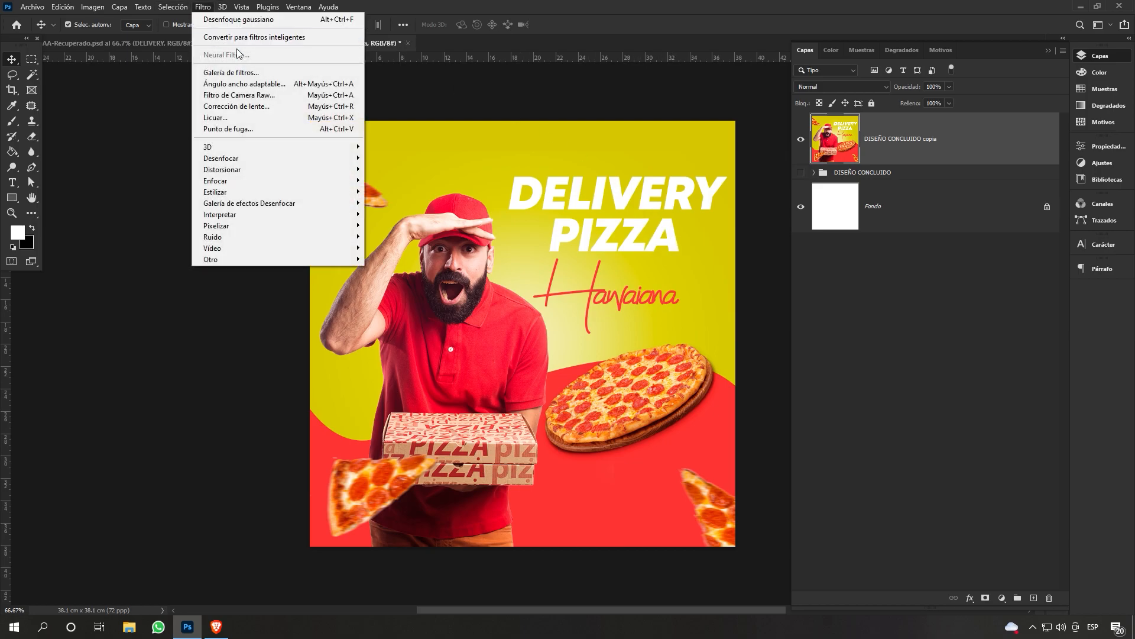
{"action": "left_click", "coordinate": [260, 95]}
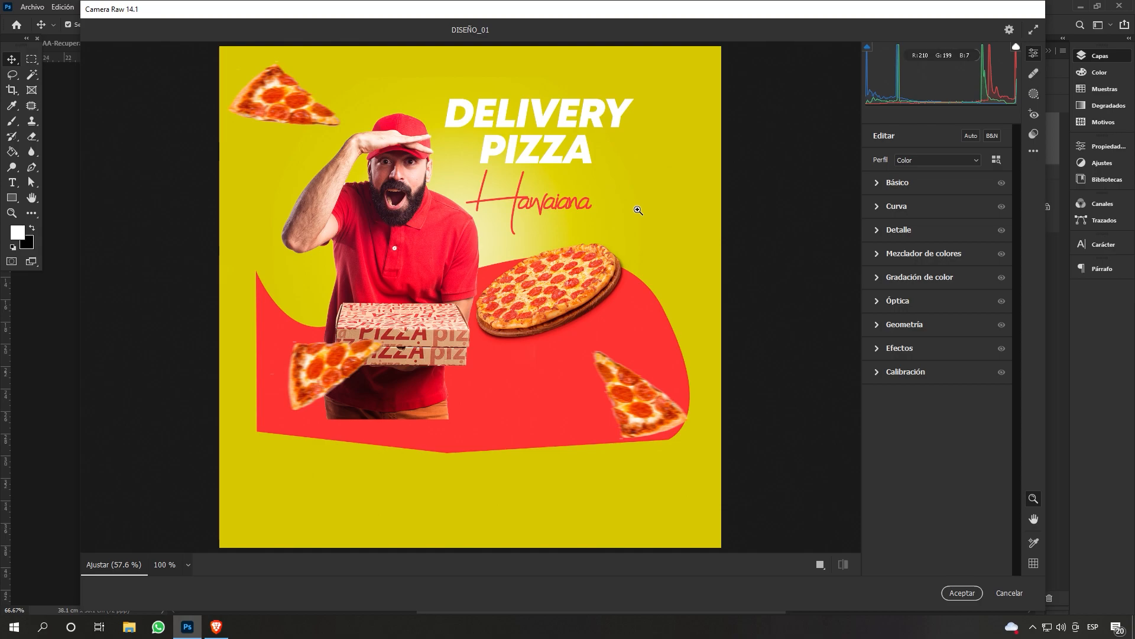
{"action": "left_click", "coordinate": [885, 350]}
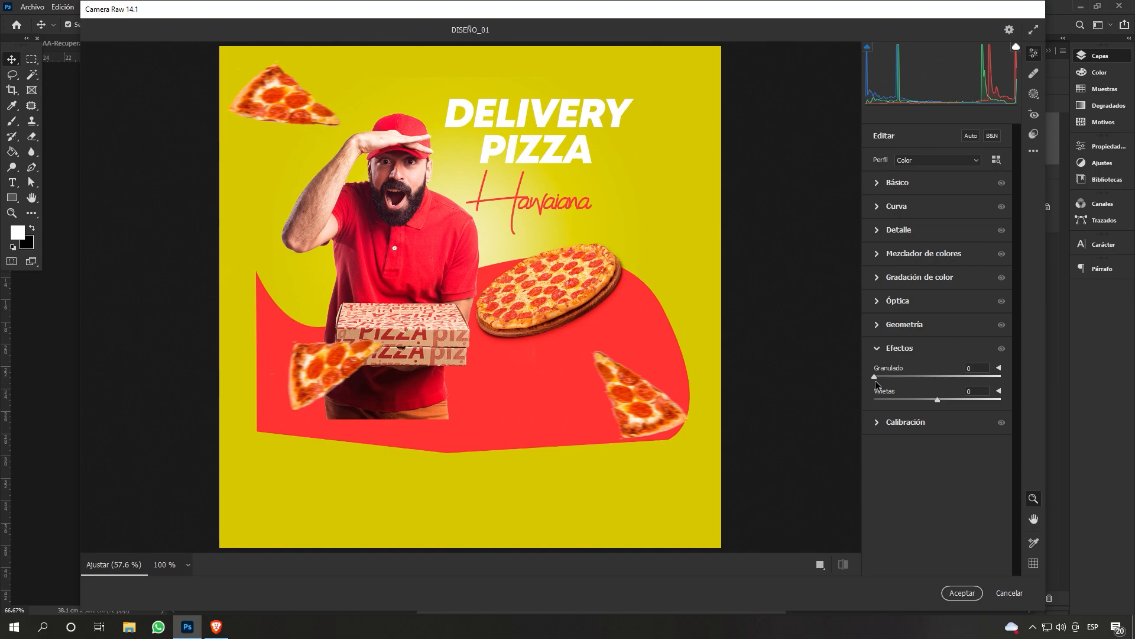
{"action": "left_click_drag", "start_coordinate": [876, 380], "coordinate": [961, 382]}
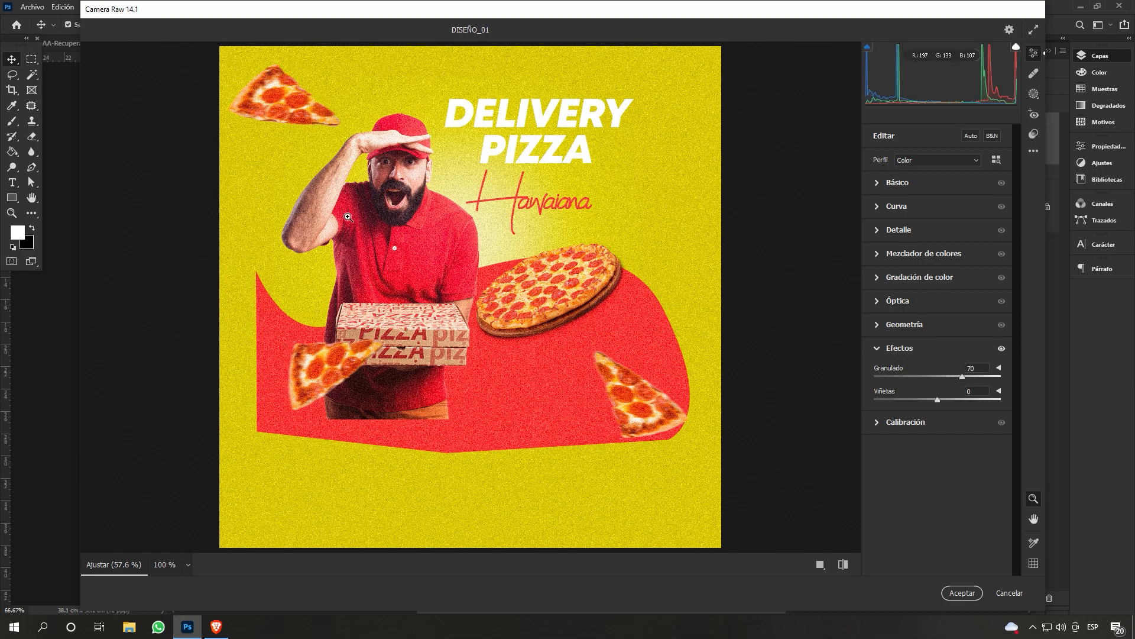
{"action": "left_click", "coordinate": [977, 368]}
{"action": "left_click", "coordinate": [974, 368]}
{"action": "type", "text": "20"}
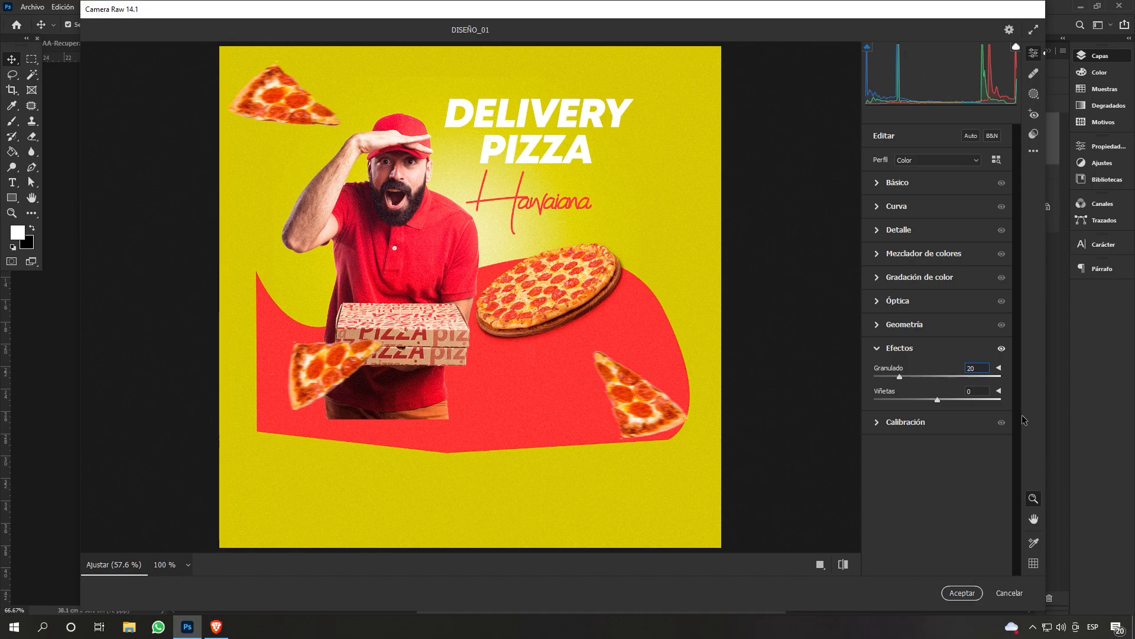
{"action": "mouse_move", "coordinate": [937, 399]}
{"action": "left_mouse_down"}
{"action": "mouse_move", "coordinate": [901, 400]}
{"action": "mouse_move", "coordinate": [965, 399]}
{"action": "mouse_move", "coordinate": [920, 399]}
{"action": "mouse_move", "coordinate": [932, 400]}
{"action": "left_mouse_up"}
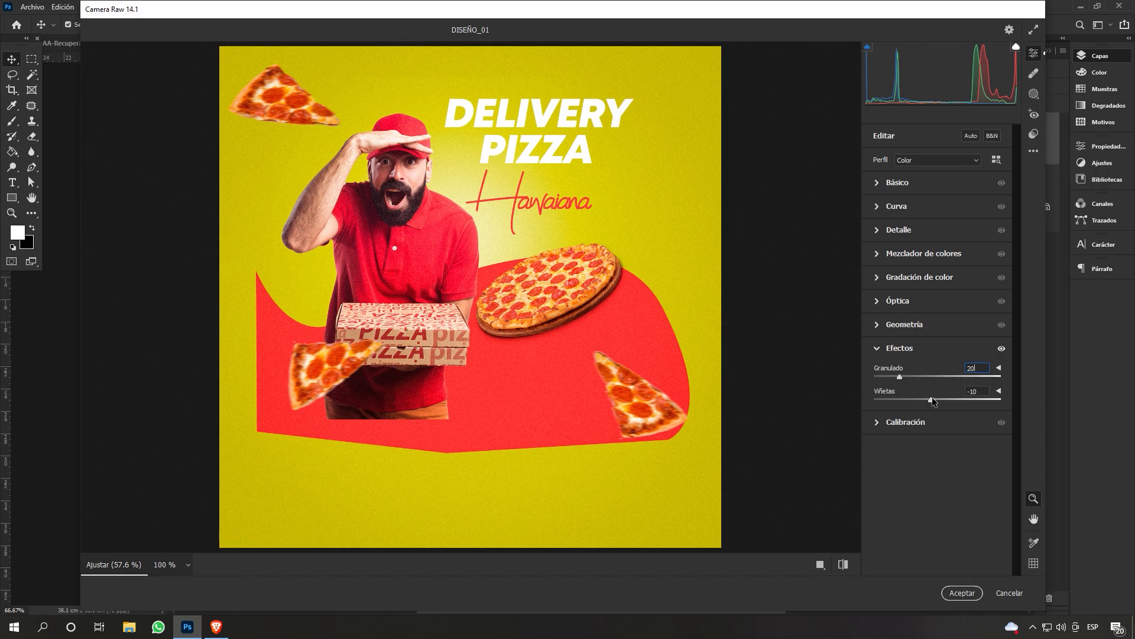
Set the Camera Raw Temperatura to +16 and accept the filter adjustments.
{"action": "left_click", "coordinate": [877, 183]}
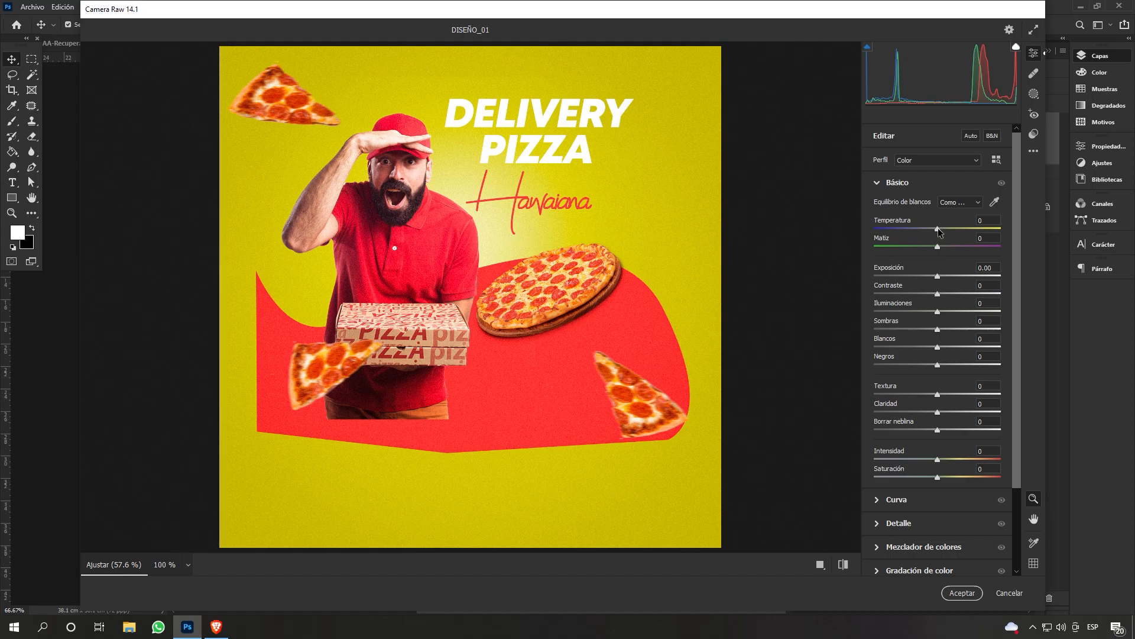
{"action": "left_click_drag", "start_coordinate": [938, 228], "coordinate": [948, 229]}
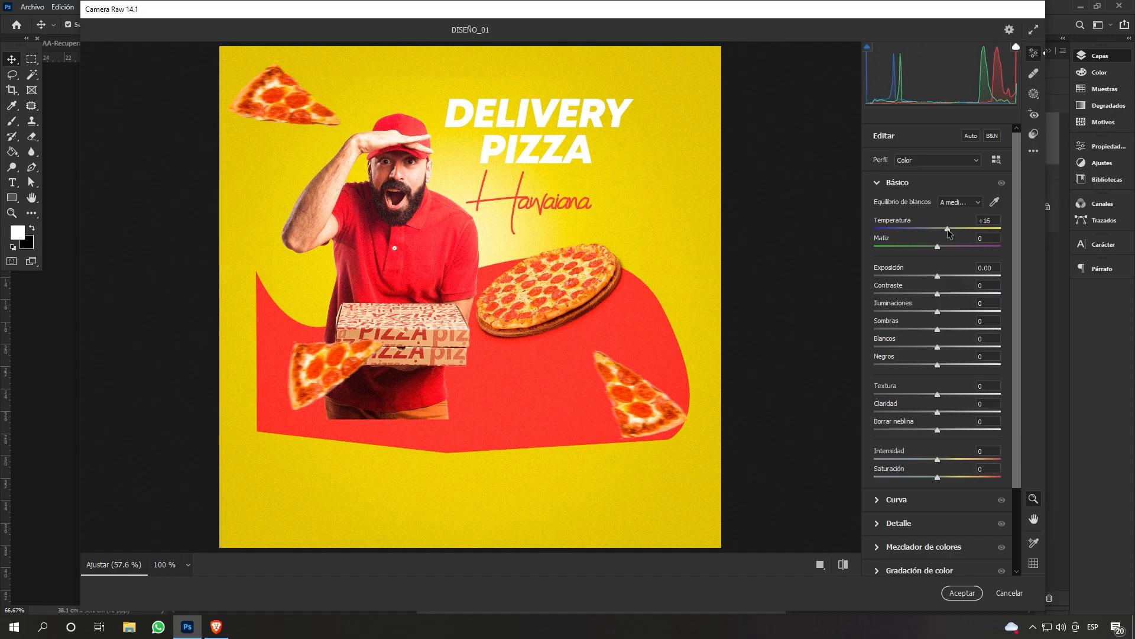
{"action": "left_click", "coordinate": [968, 594]}
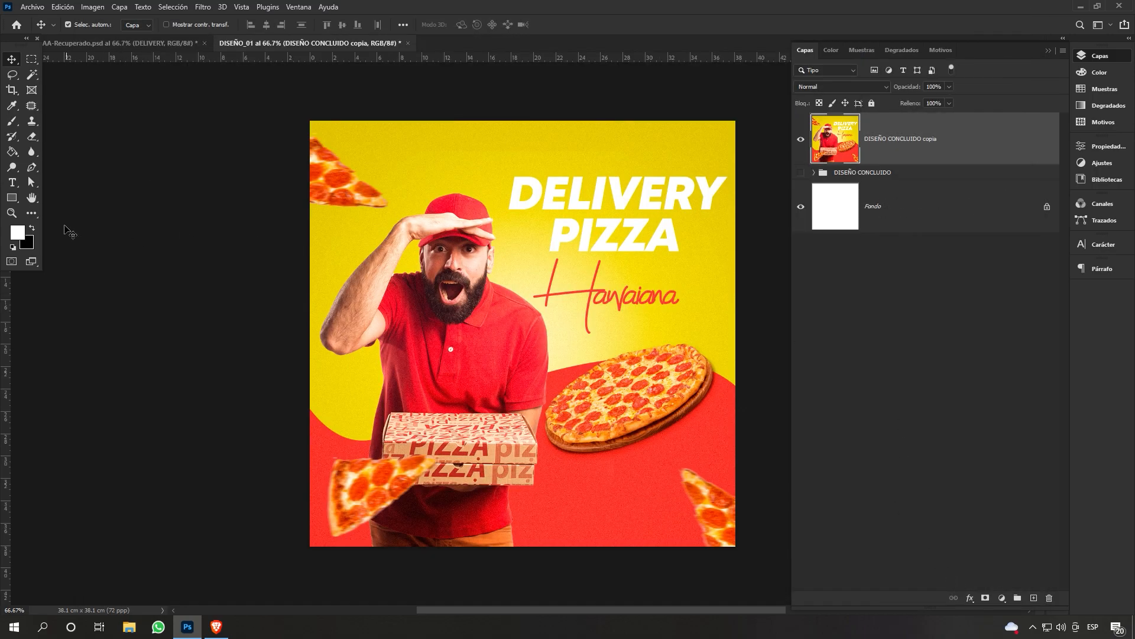
{"action": "left_click", "coordinate": [11, 213]}
{"action": "left_click_drag", "start_coordinate": [442, 270], "coordinate": [533, 273]}
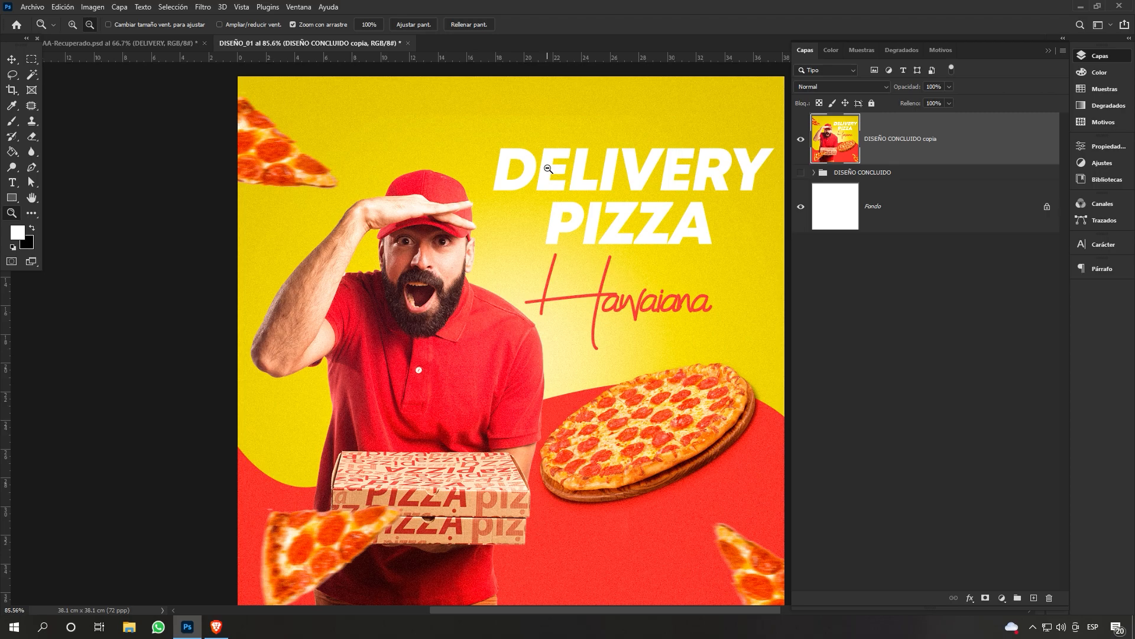
{"action": "left_click_drag", "start_coordinate": [564, 223], "coordinate": [556, 211]}
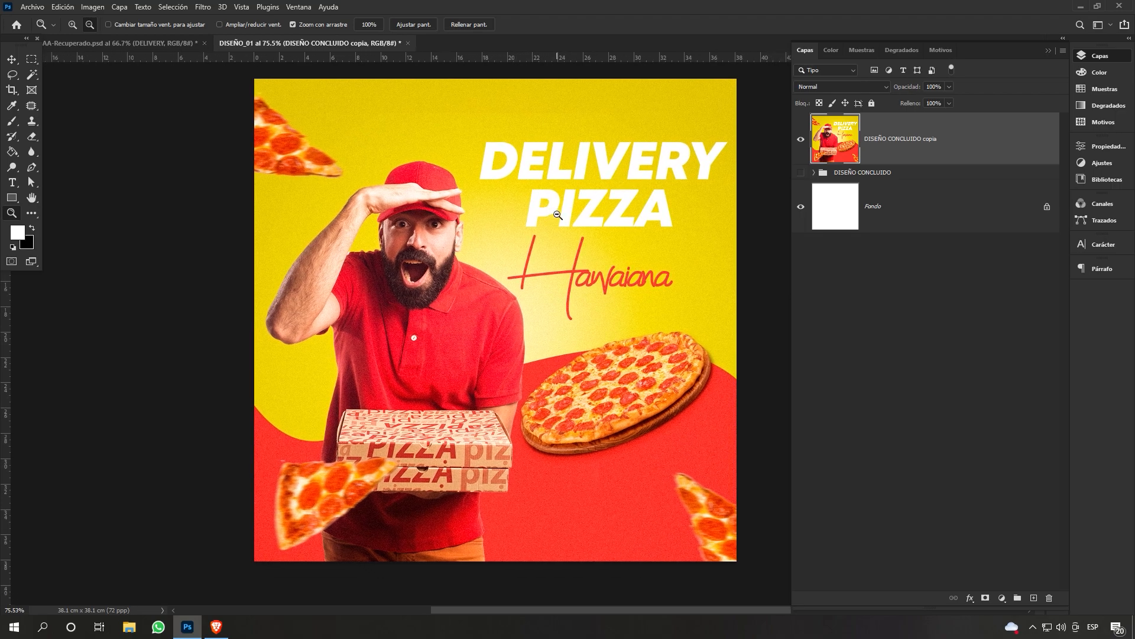
{"action": "key", "text": "t"}
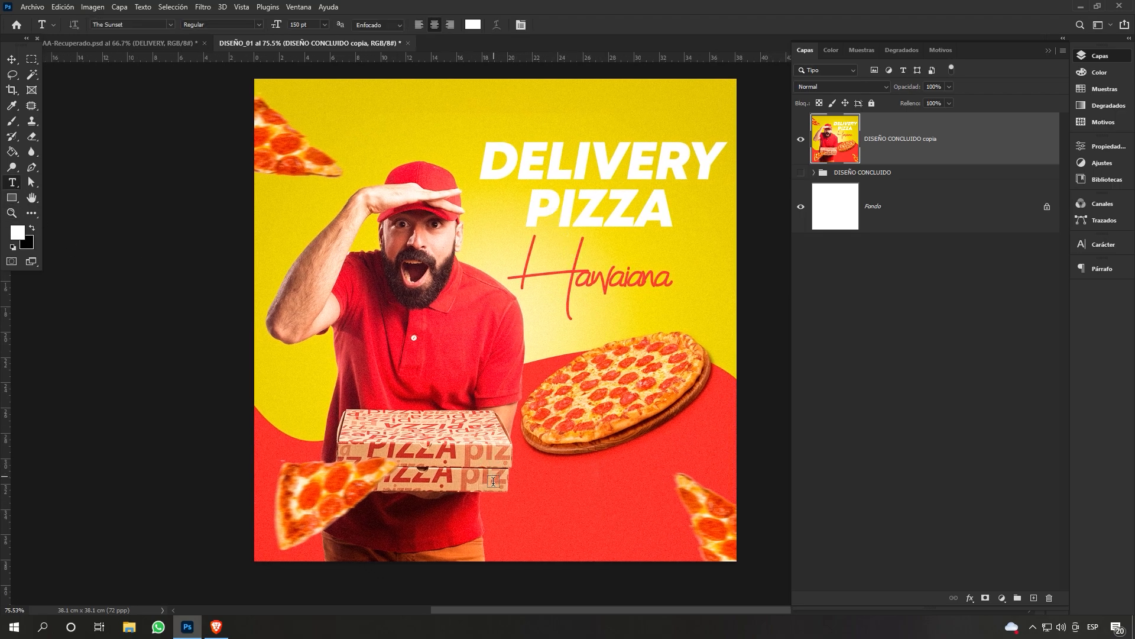
{"action": "left_click", "coordinate": [14, 213]}
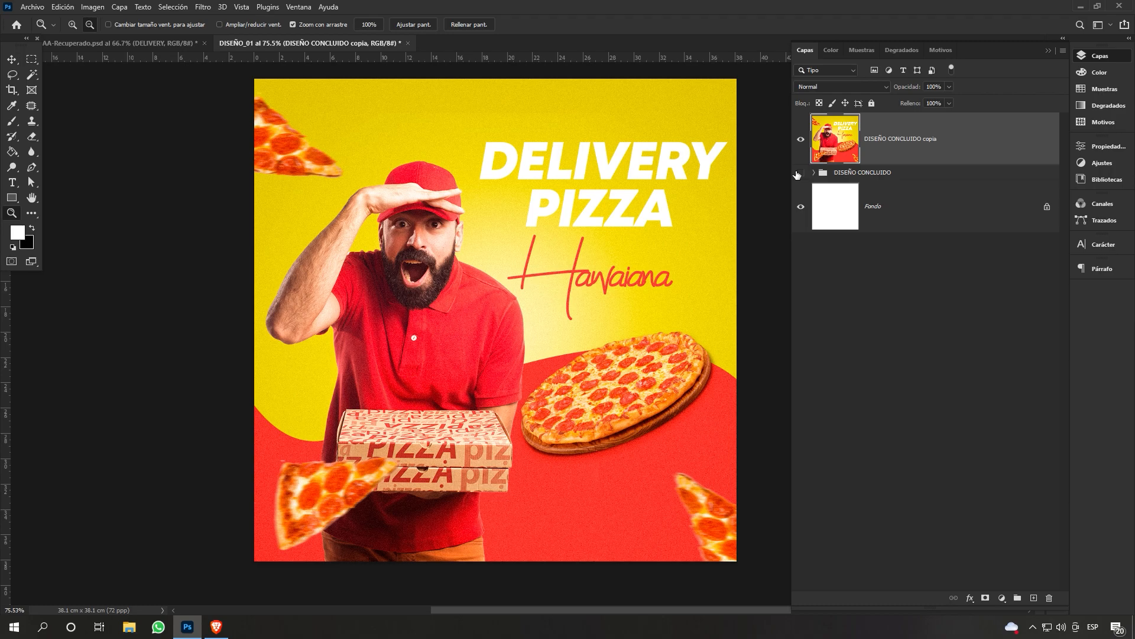
Switch to the Brave browser and look through the uploaded videos on the Digitalcris YouTube channel.
{"action": "left_click", "coordinate": [227, 628]}
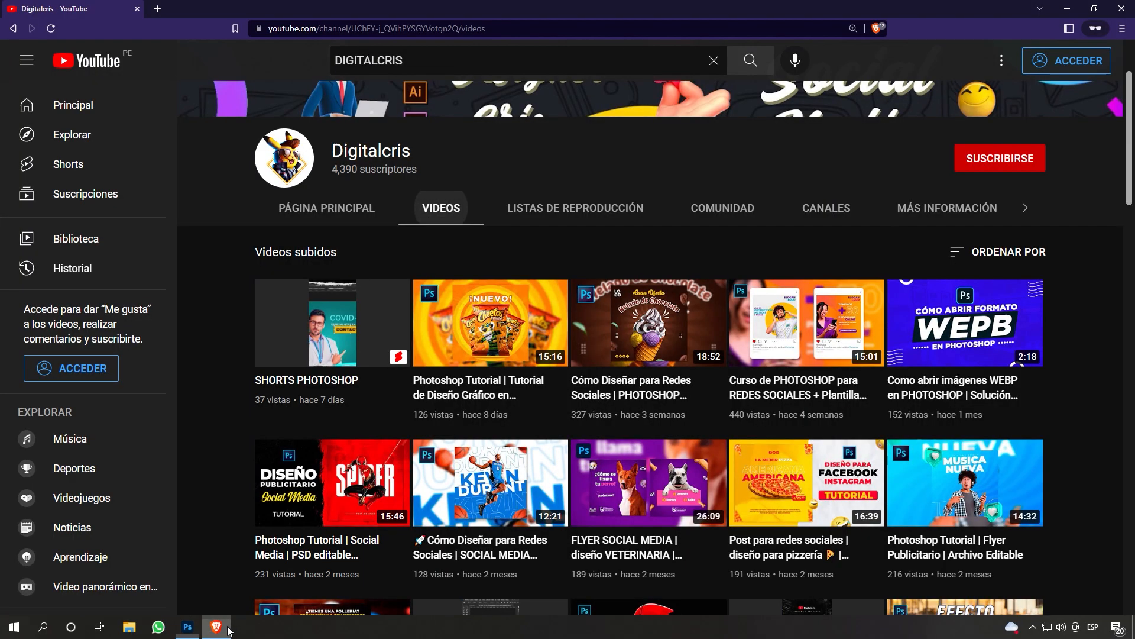
{"action": "scroll", "coordinate": [483, 510], "scroll_direction": "down", "scroll_amount": 2}
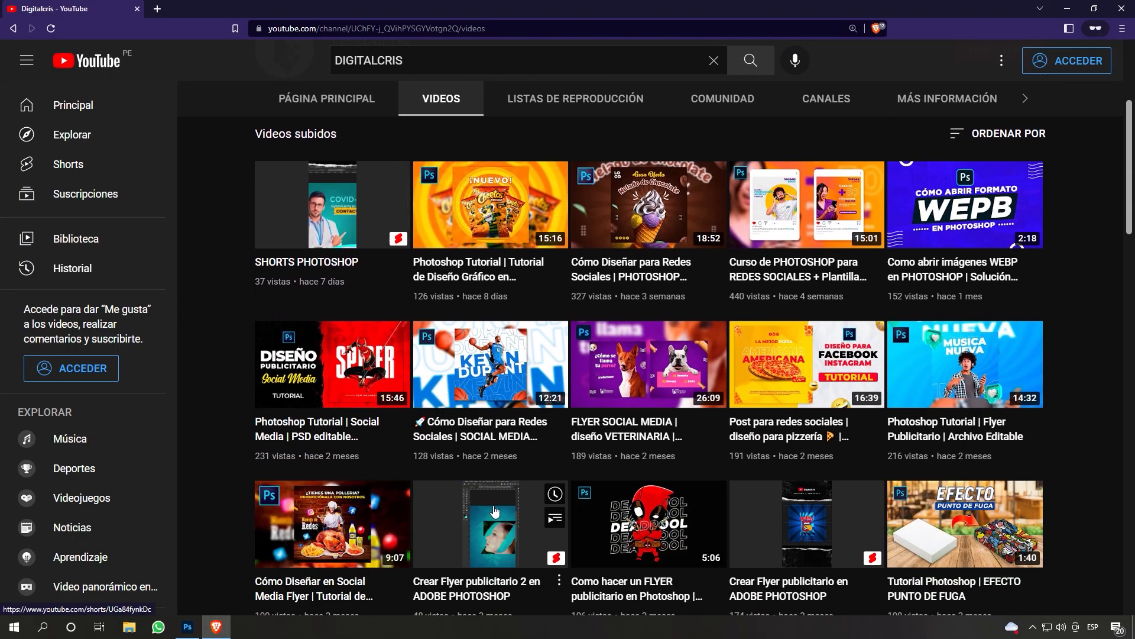
{"action": "scroll", "coordinate": [484, 510], "scroll_direction": "down", "scroll_amount": 15}
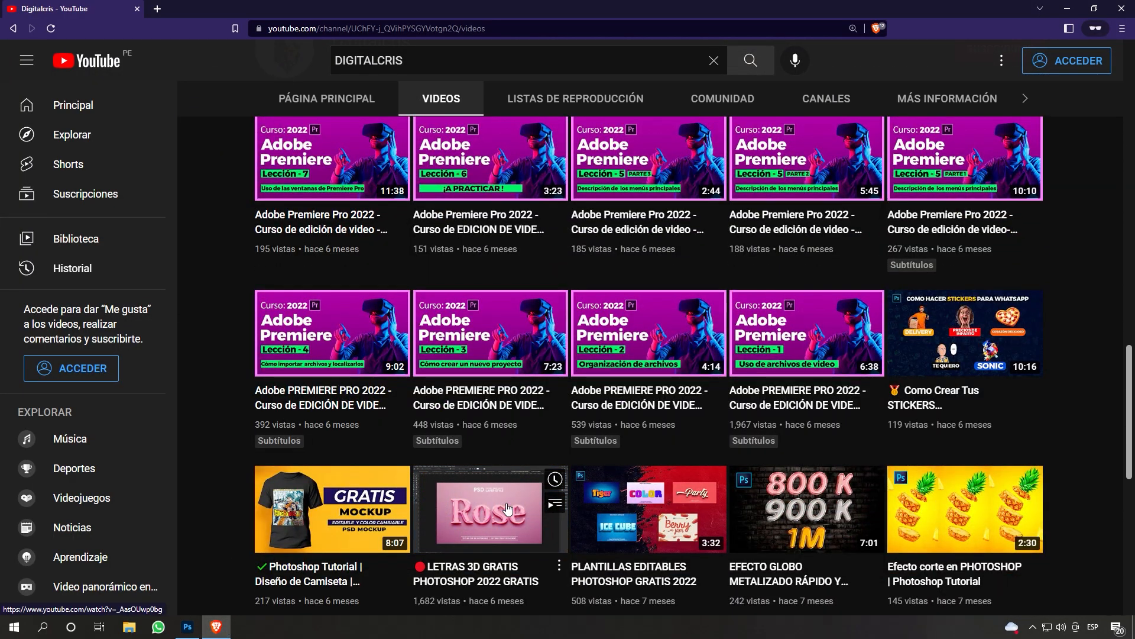